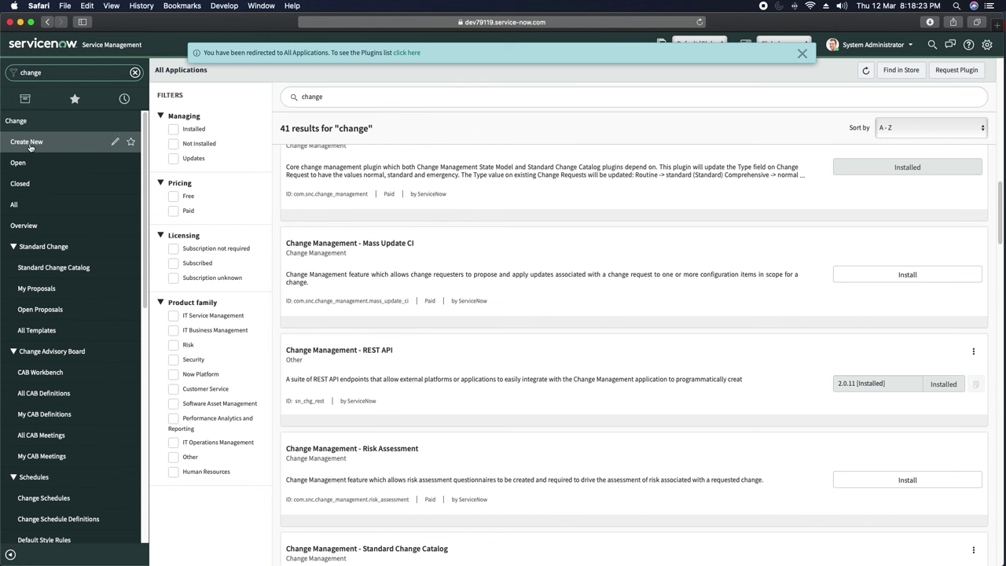
- Start a new change request of type Normal and dismiss the plugins redirect notice
click(23, 144)
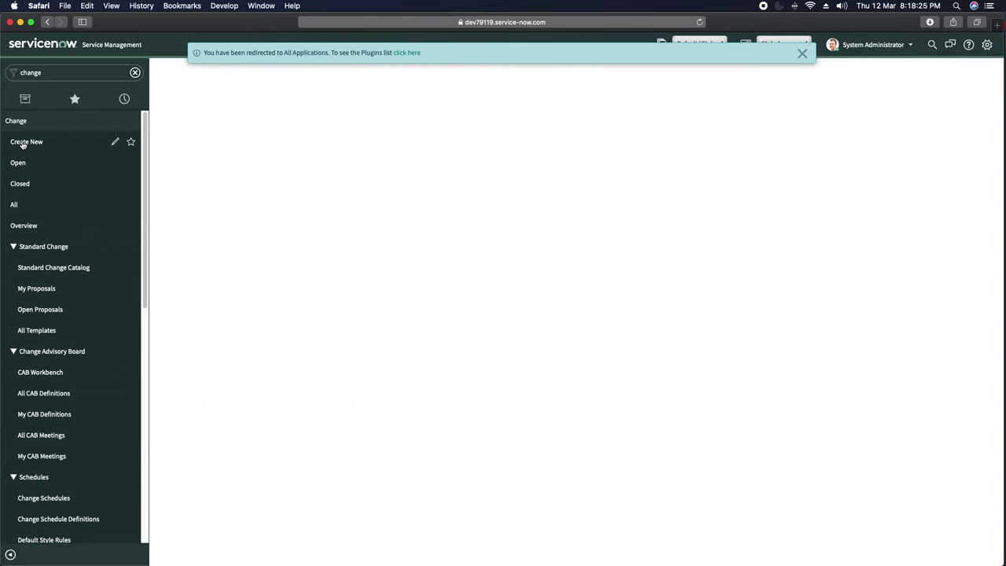
click(802, 53)
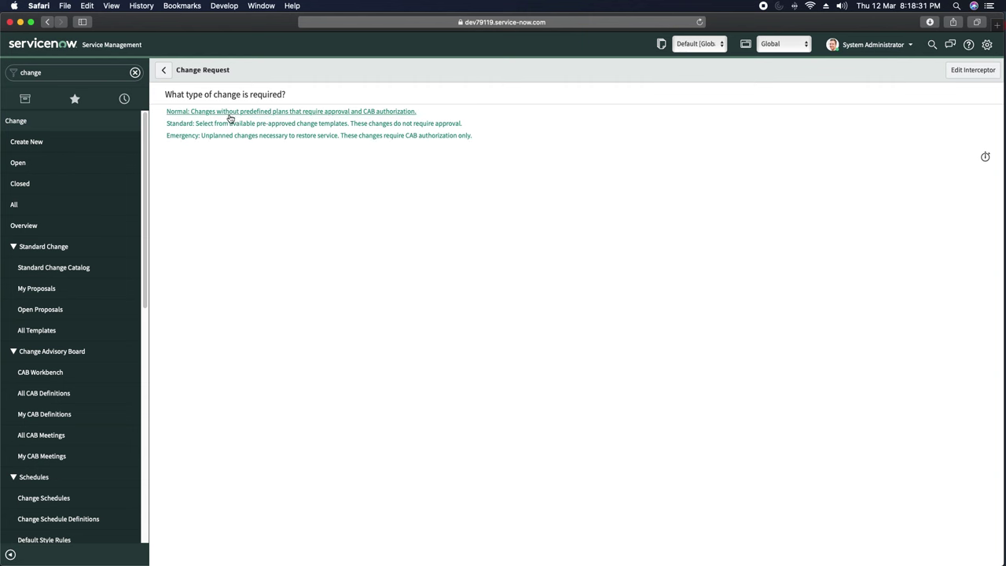
click(267, 114)
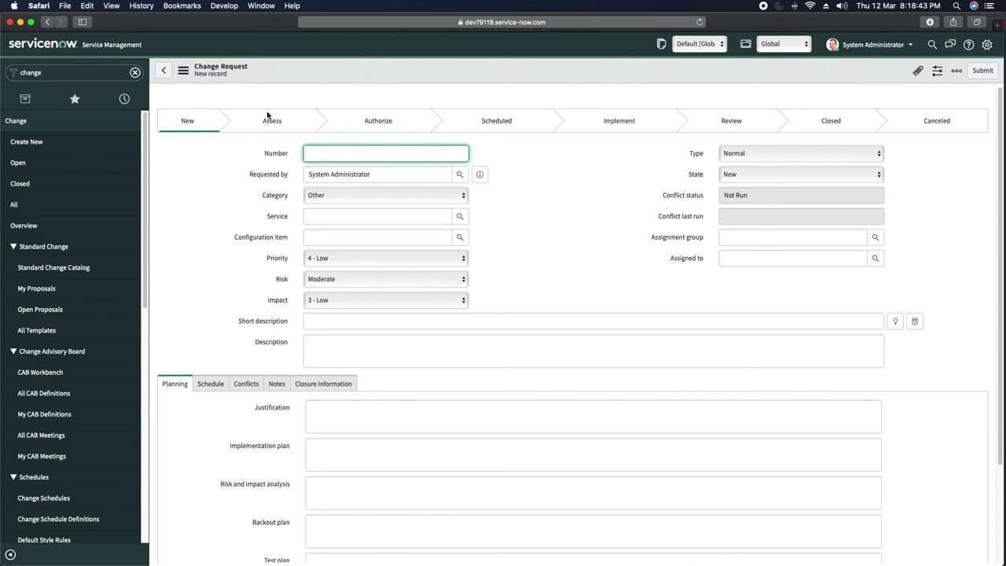
- Open the incident "I am able to post content on a Wiki page" from the open incidents and review its options for creating a change
click(61, 73)
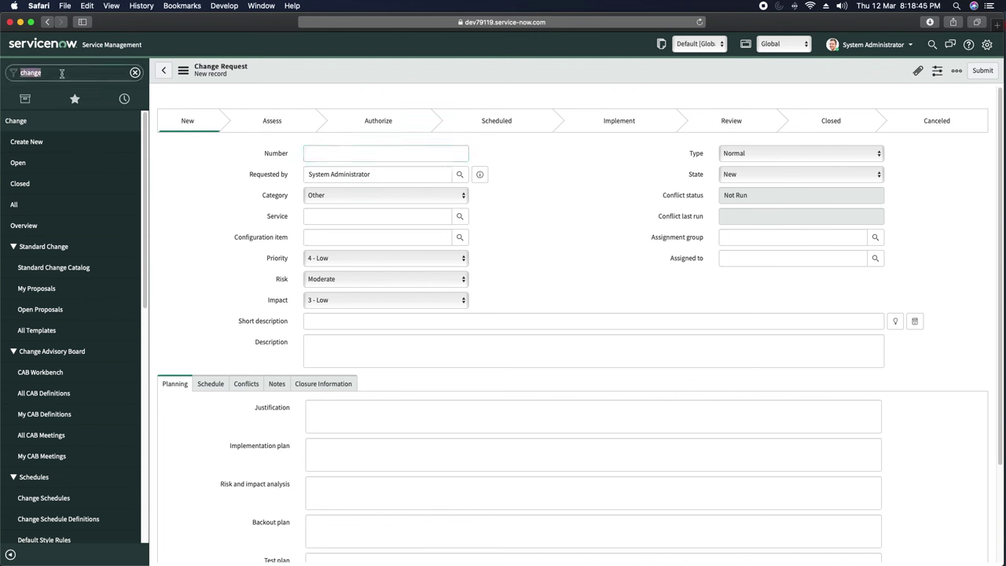
text(incident)
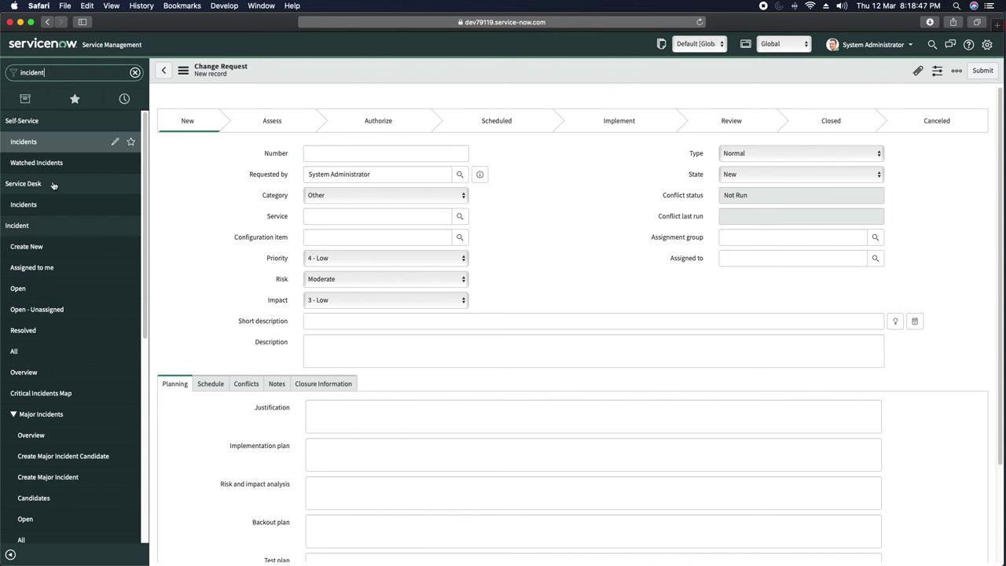
click(17, 289)
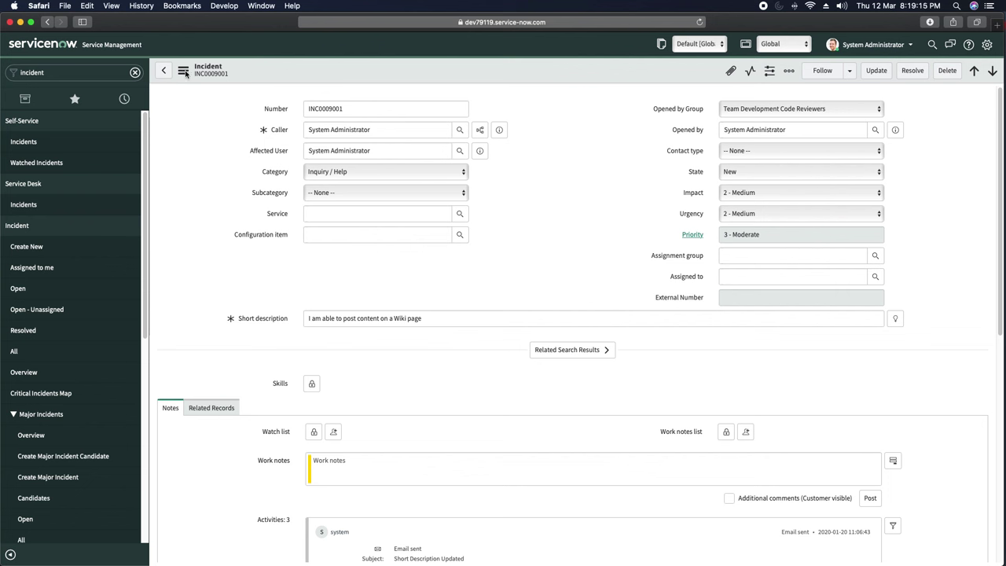
right_click(270, 75)
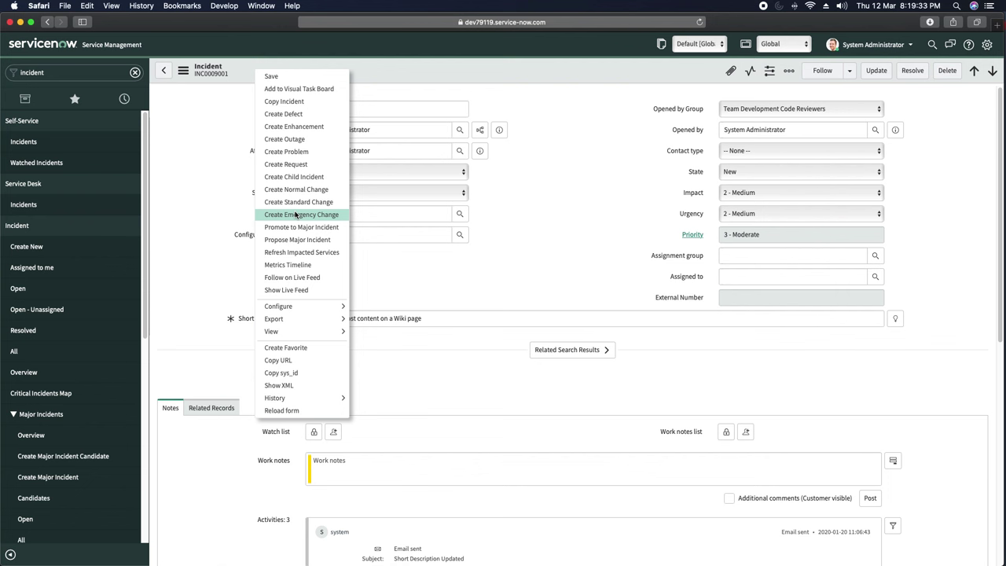
click(586, 218)
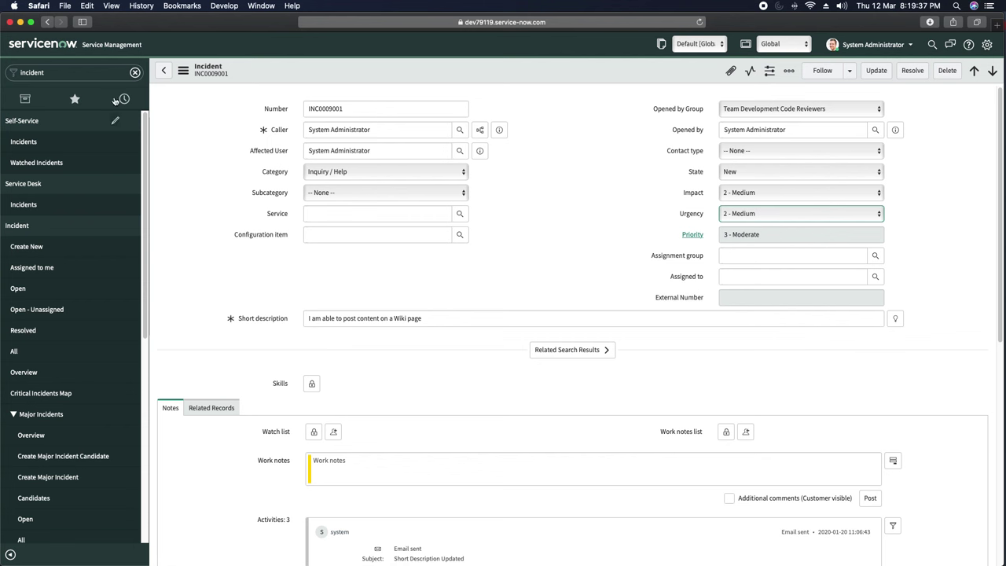
- Filter the navigator for "config" and open the Applications list under Configuration
click(102, 75)
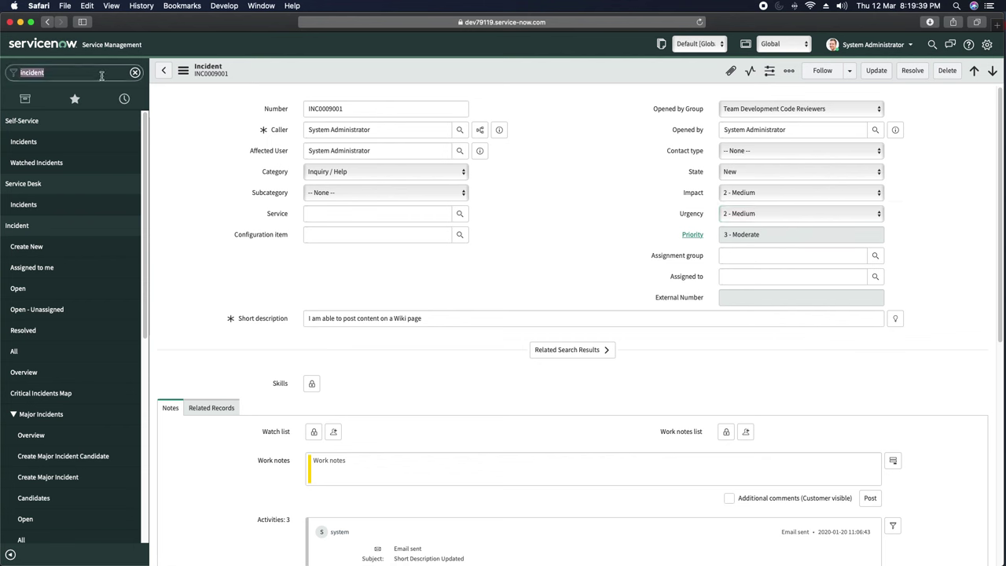
text(cm)
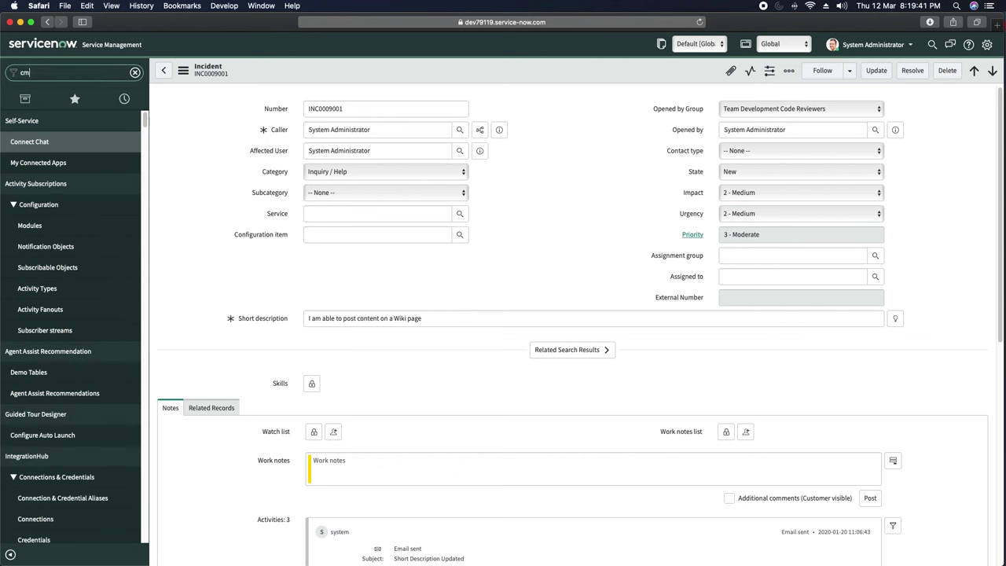
text(db)
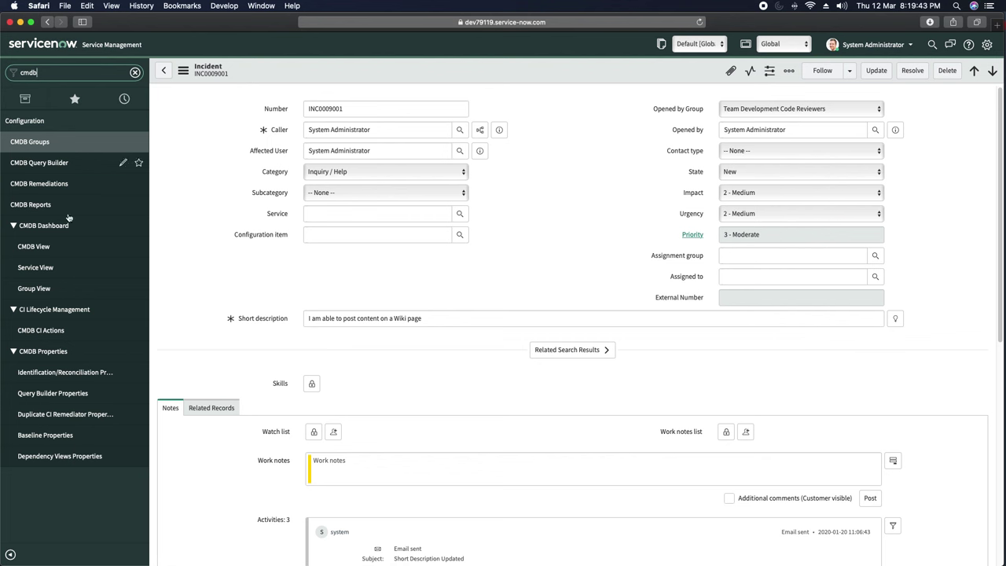
key(BackSpace)
key(BackSpace)
key(BackSpace)
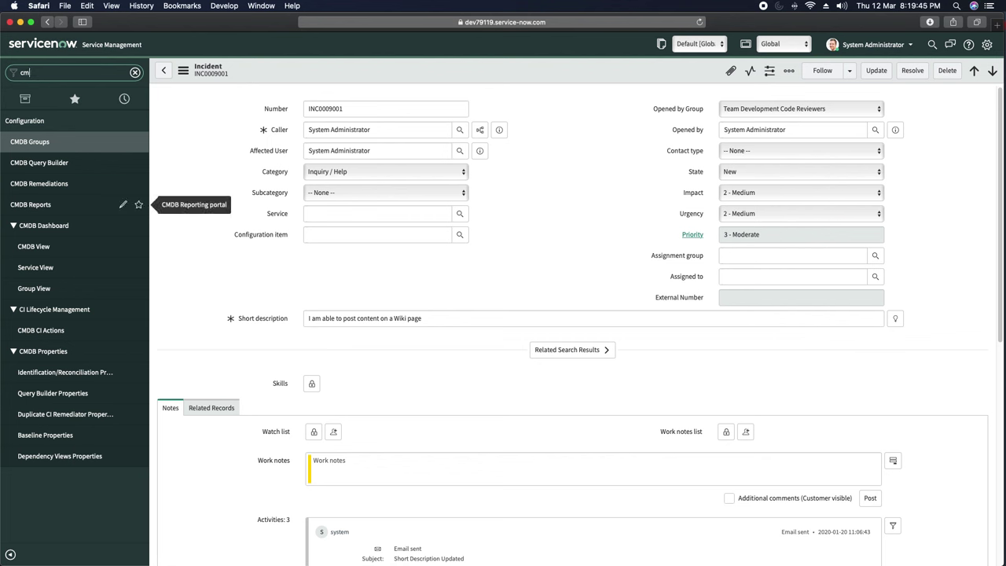
text(onfig)
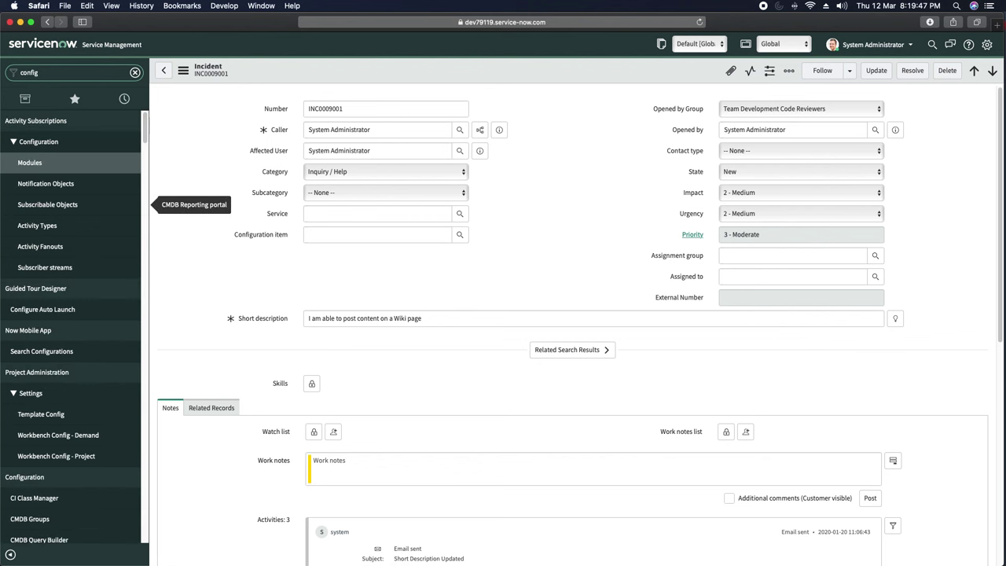
scroll(47, 288, down, 10)
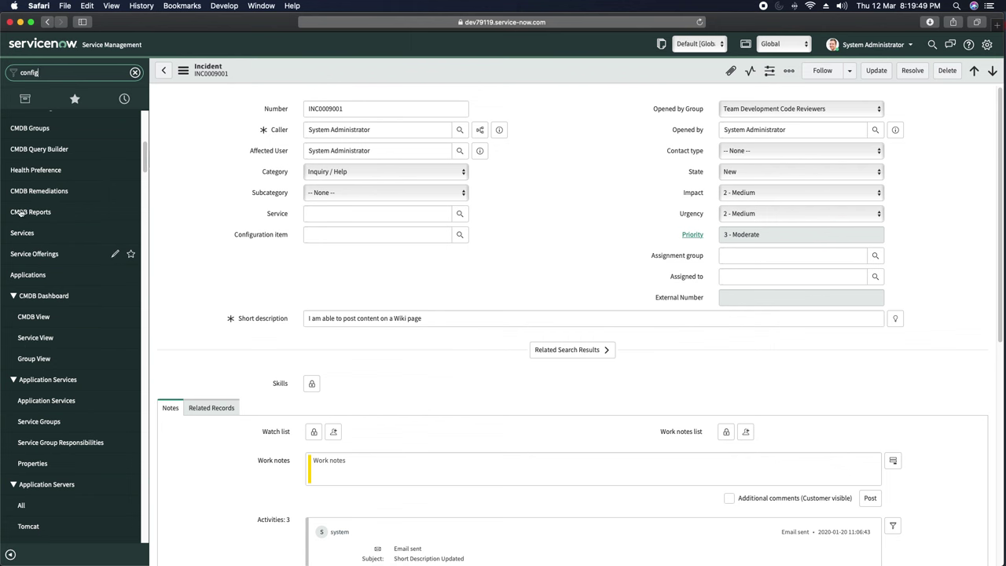
scroll(45, 282, up, 2)
scroll(39, 295, down, 2)
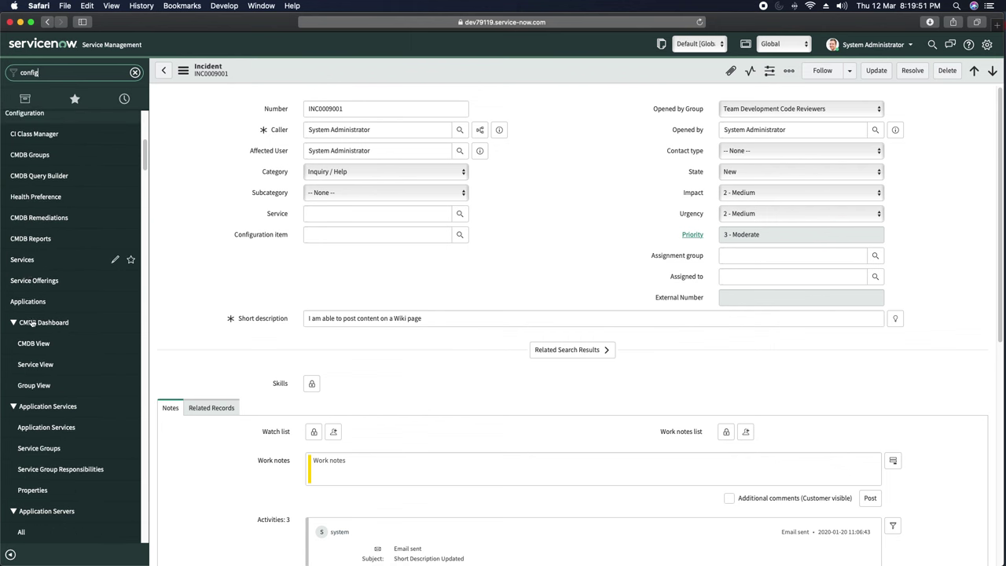
click(29, 302)
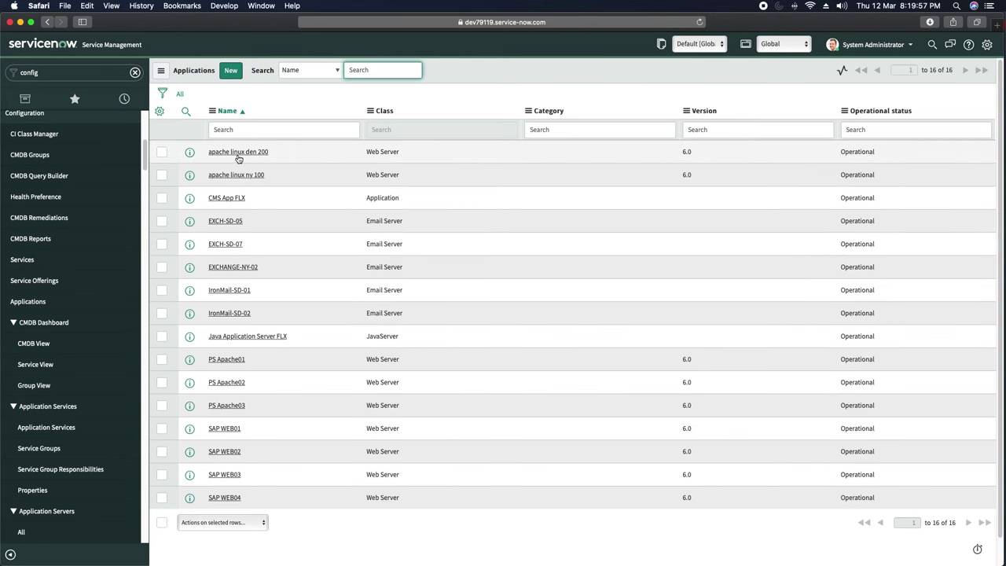
- Select the apache linux den 200 application and add it to a new change request
drag(239, 158, 484, 72)
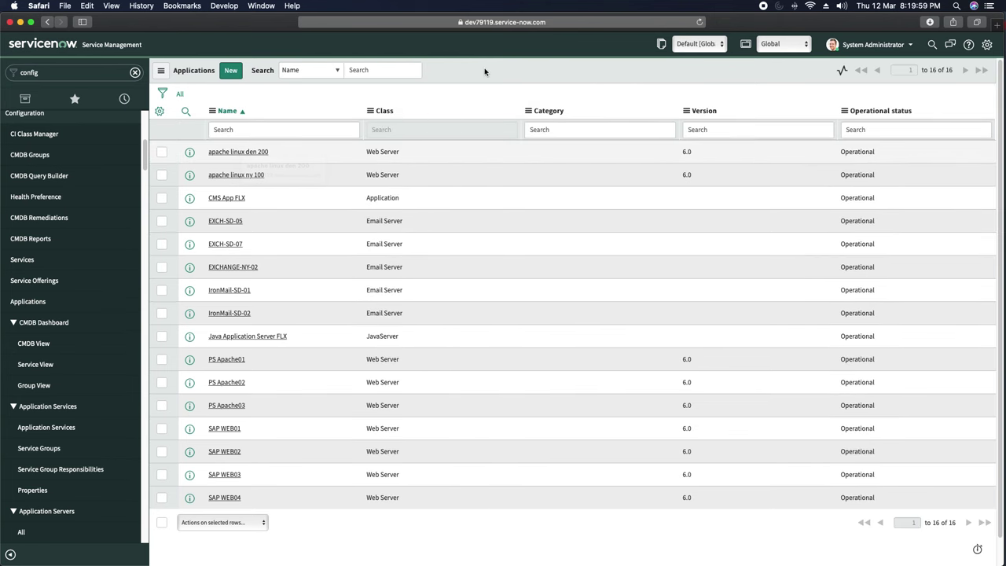
click(161, 152)
scroll(226, 399, down, 1)
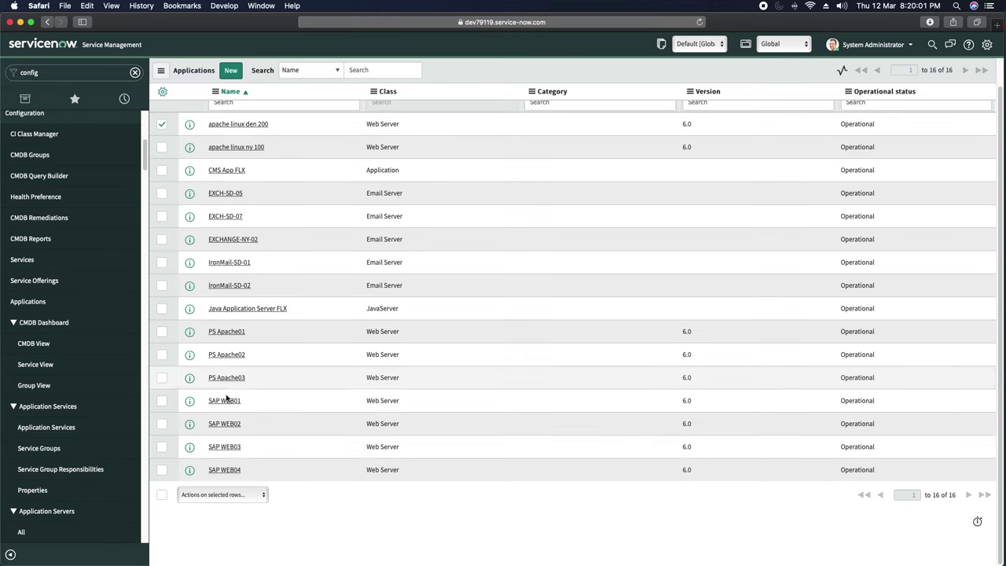
click(215, 494)
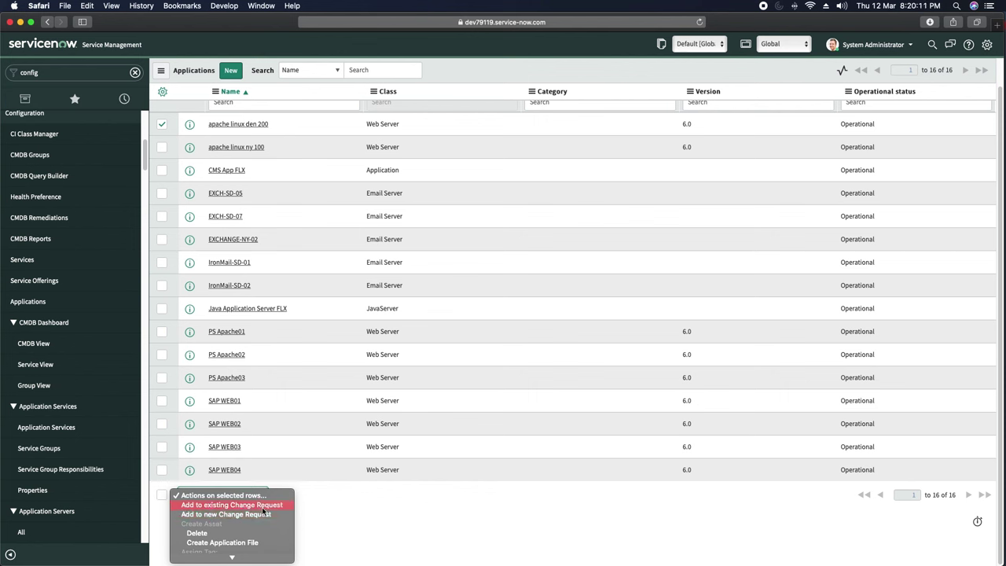
click(223, 515)
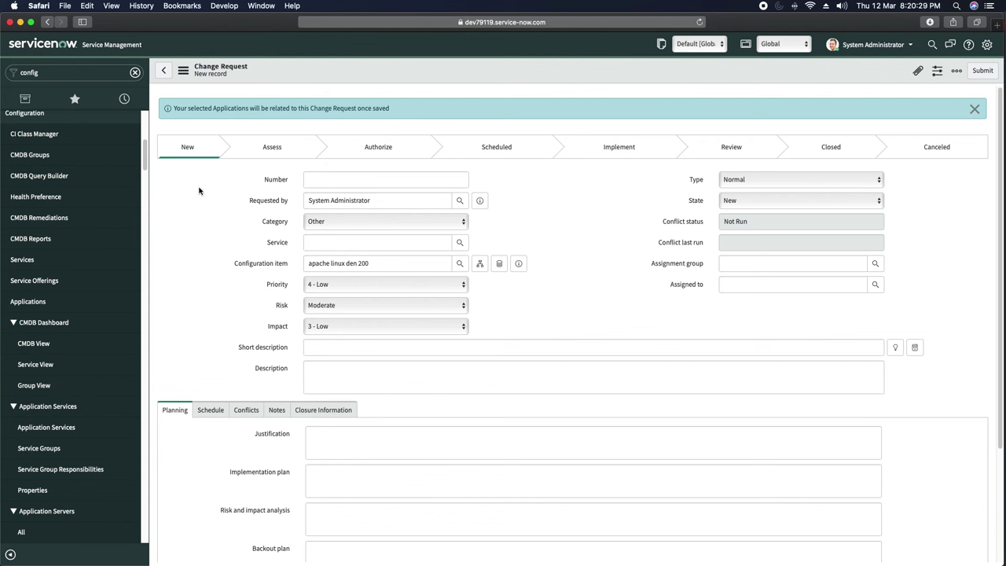
- Filter the navigator for "change" and open the Standard Change Catalog
click(87, 74)
key(BackSpace)
key(BackSpace)
key(BackSpace)
key(BackSpace)
key(BackSpace)
key(BackSpace)
text(ch)
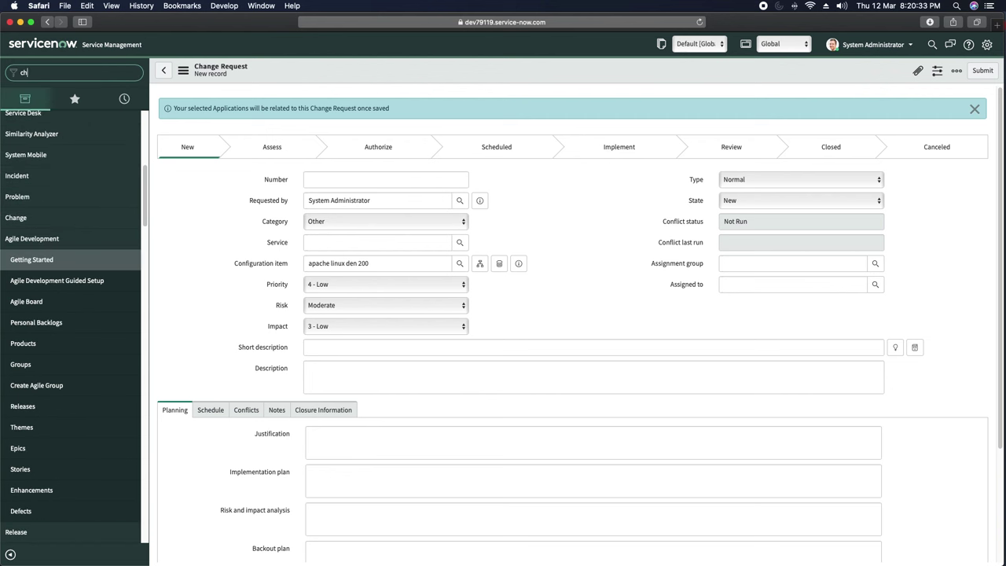
text(ange)
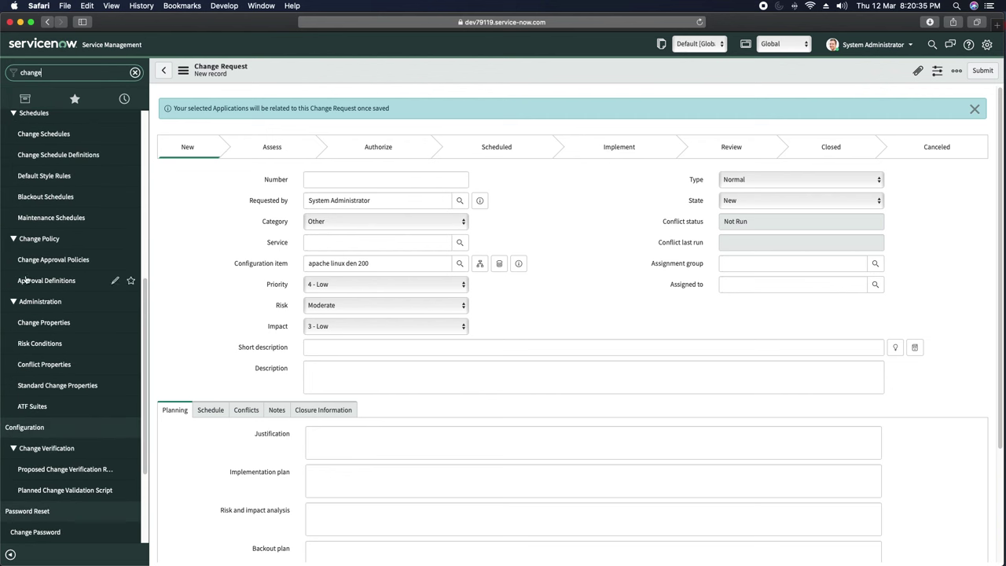
scroll(69, 284, up, 3)
scroll(69, 291, down, 2)
scroll(68, 292, up, 5)
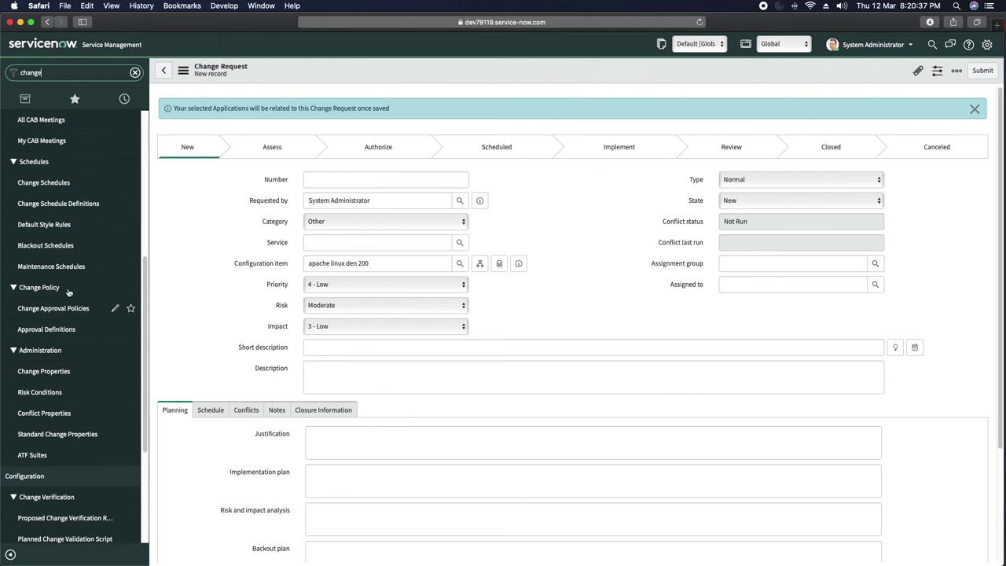
scroll(62, 225, up, 5)
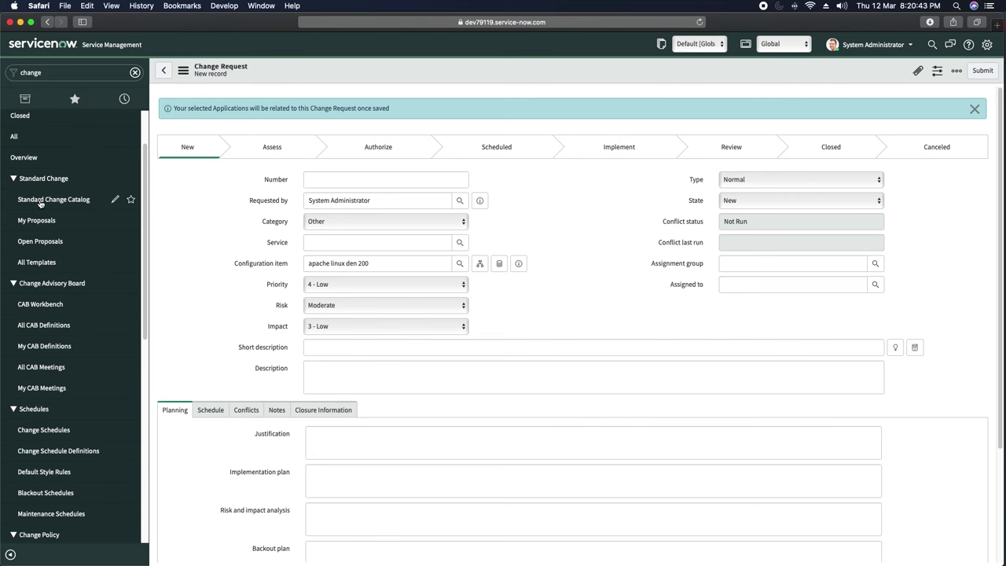
click(41, 202)
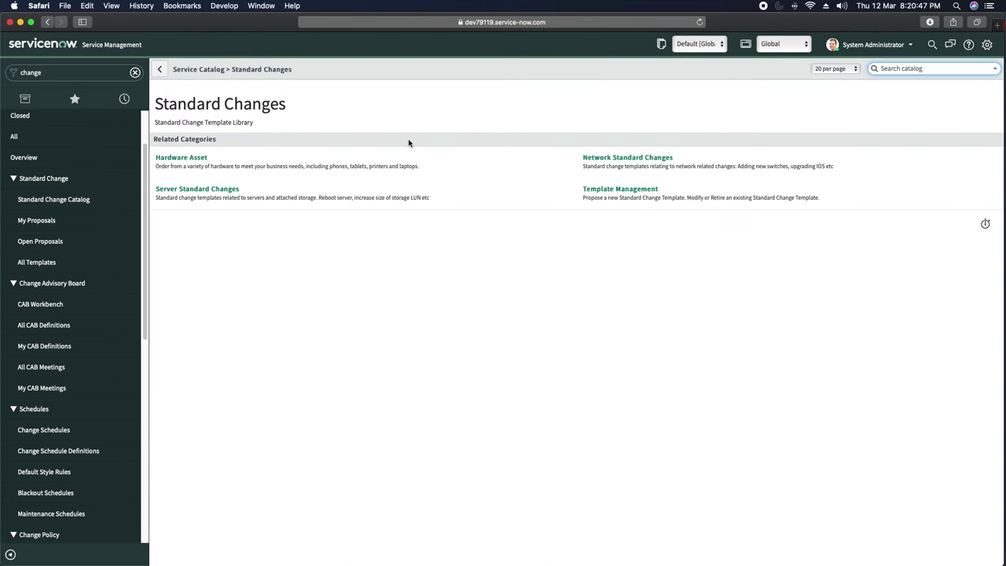
- Start a standard change from the Replace printer toner template under Hardware Asset and review its type and prefilled planning fields
click(183, 158)
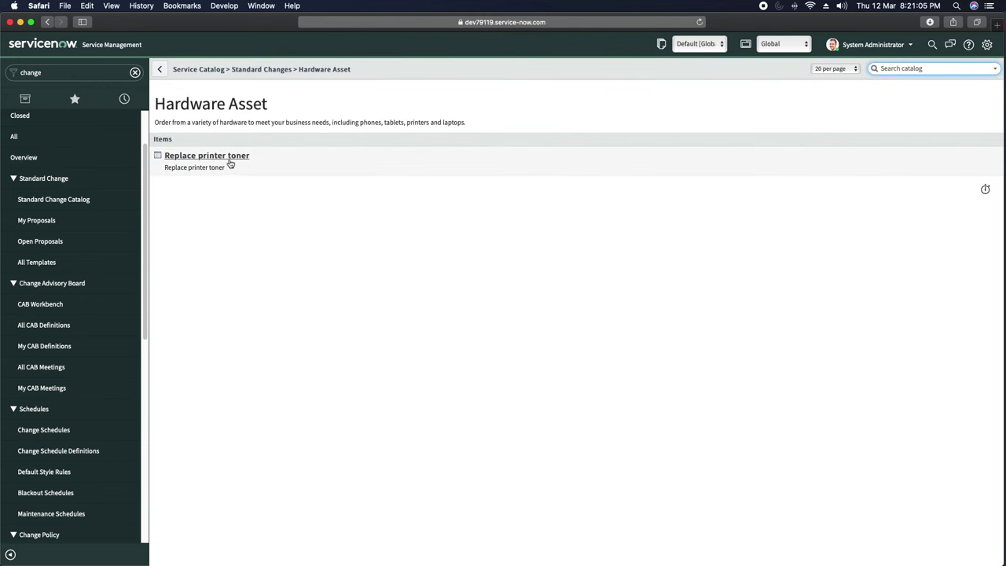
click(204, 158)
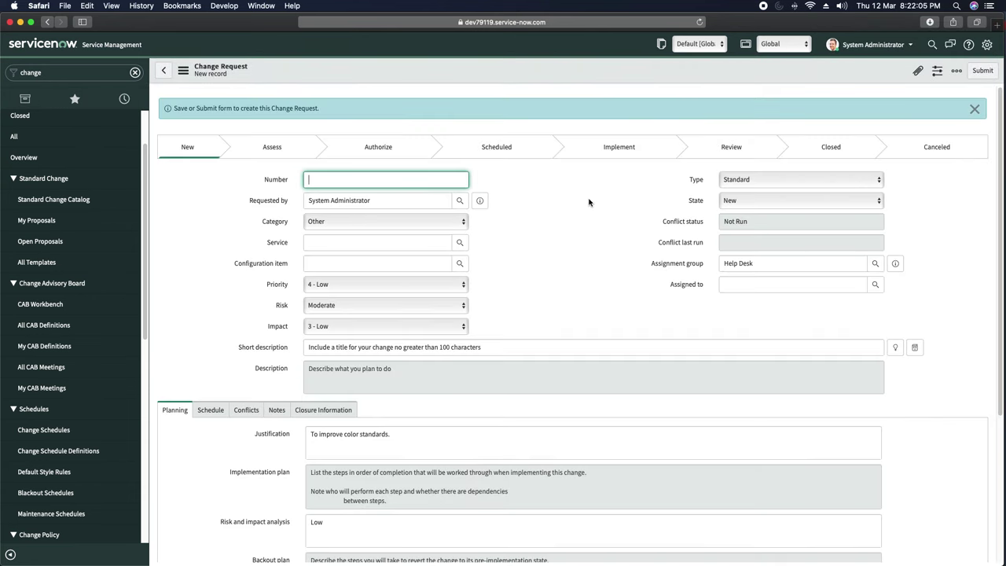
click(747, 181)
click(721, 186)
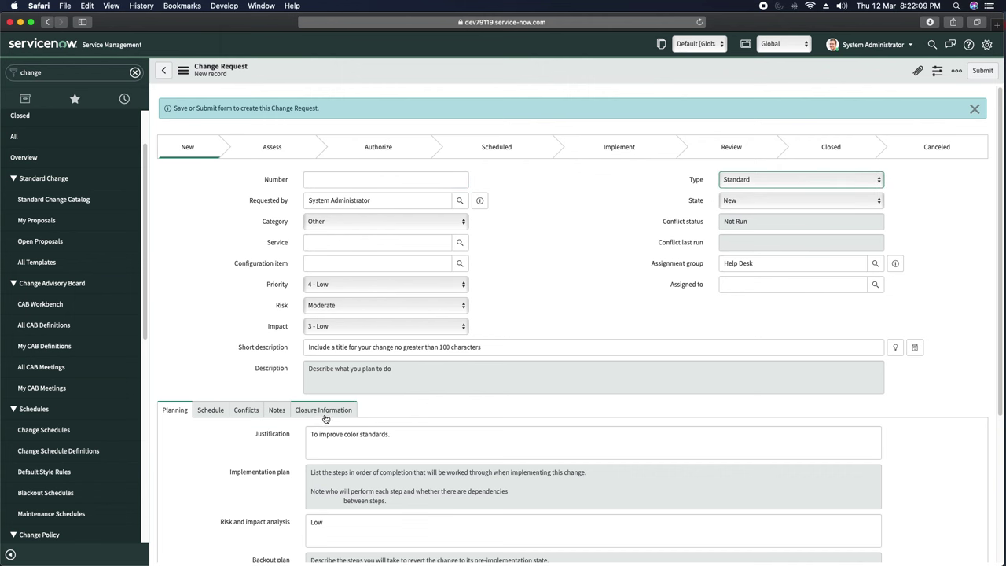
scroll(364, 399, down, 1)
scroll(364, 398, down, 5)
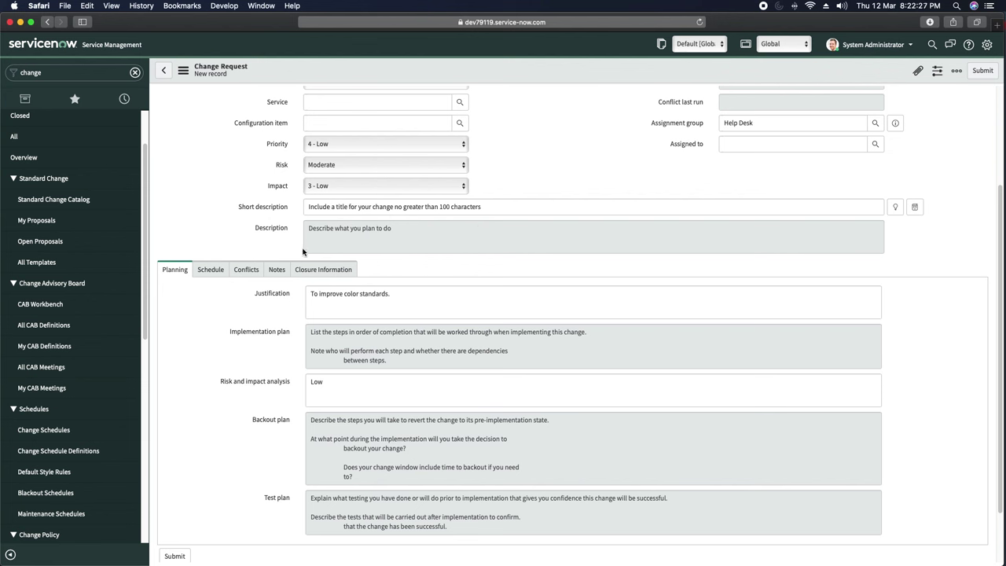
- Open the change request "Increase db_block_buffers from 5000 to 7500" from the list of open changes
scroll(54, 264, up, 3)
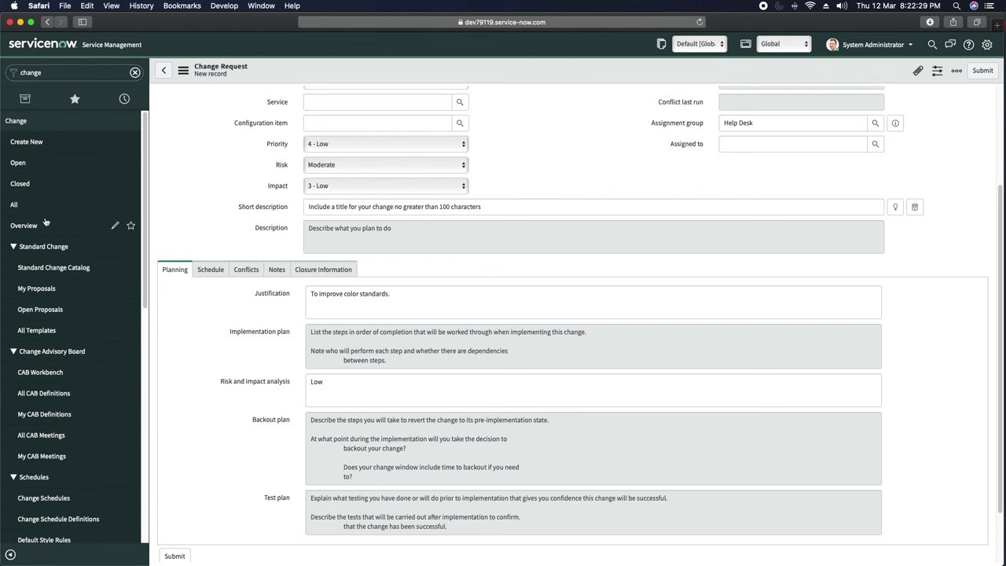
click(18, 163)
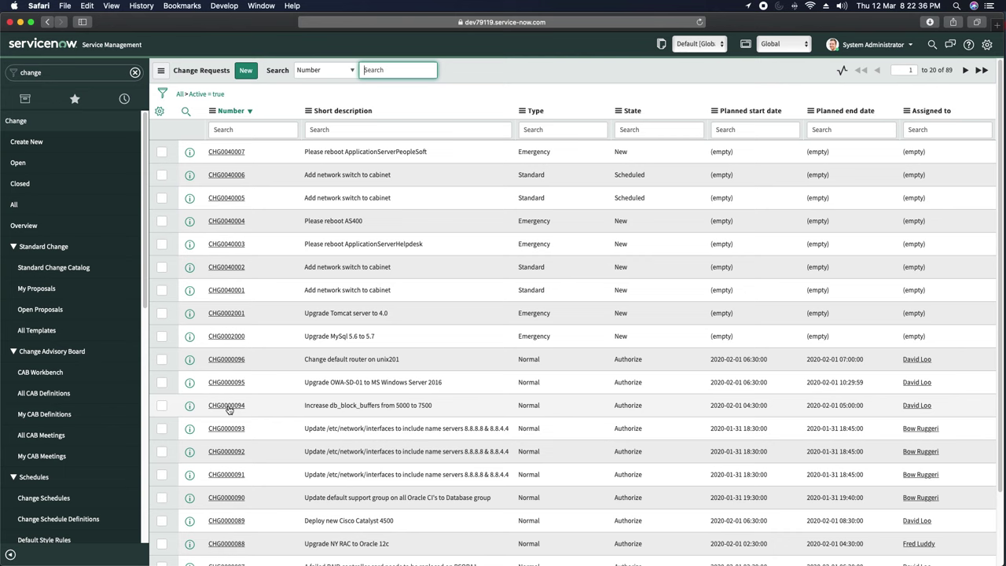
click(227, 406)
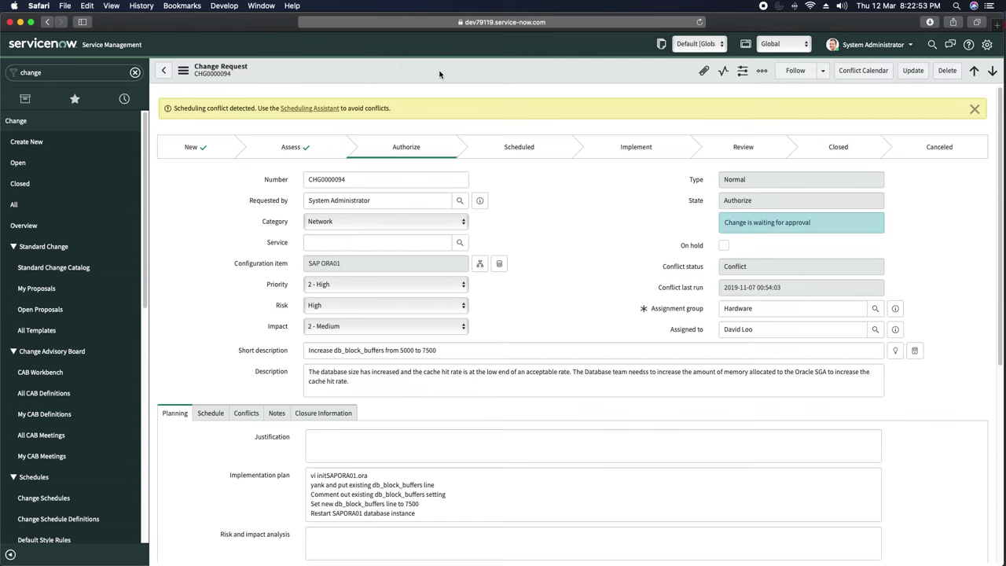
- Copy the open db_block_buffers change request with the Copy Change command
right_click(404, 66)
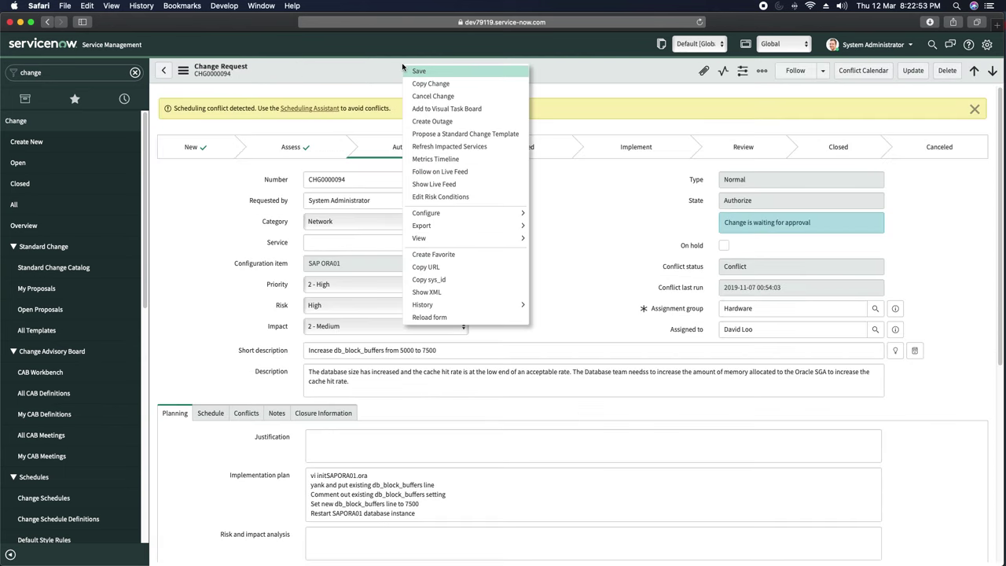
click(356, 72)
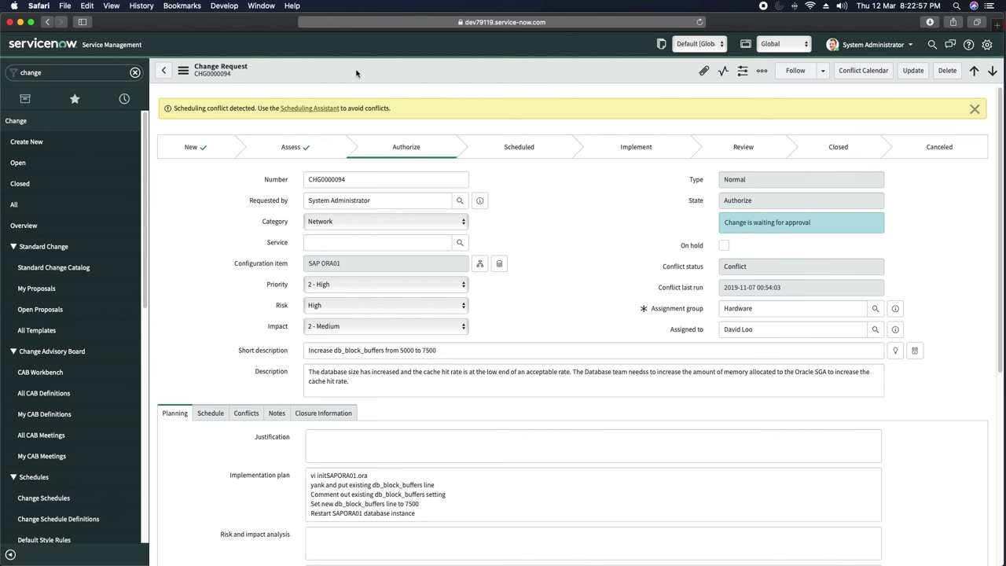
right_click(375, 73)
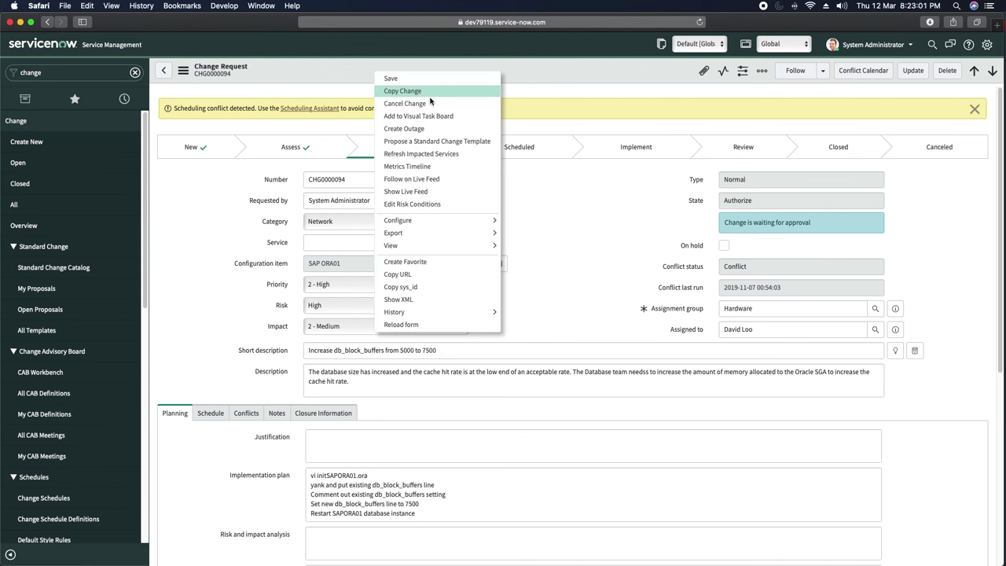
click(427, 96)
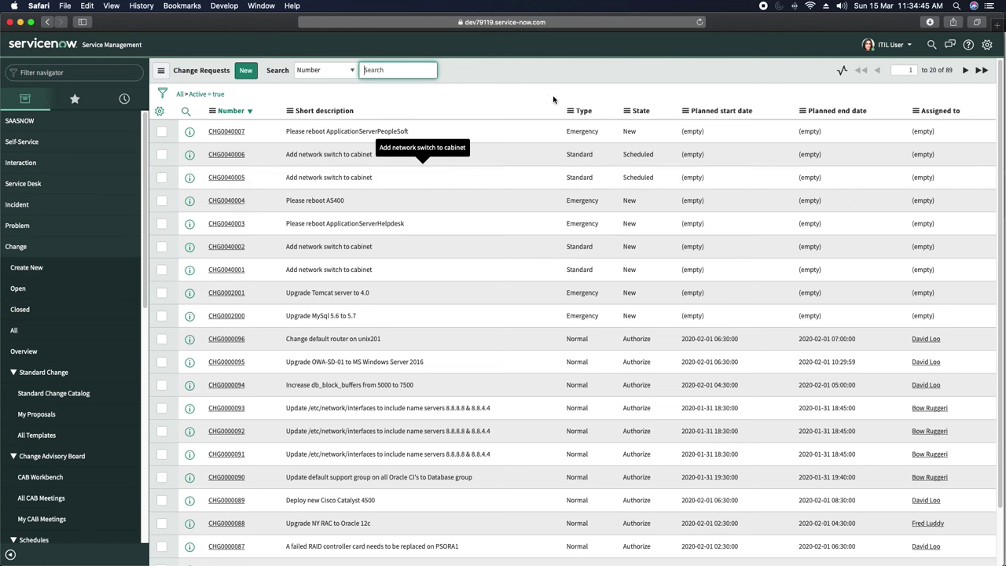
- Start a new change request from the Change module and choose the Normal change type
click(892, 47)
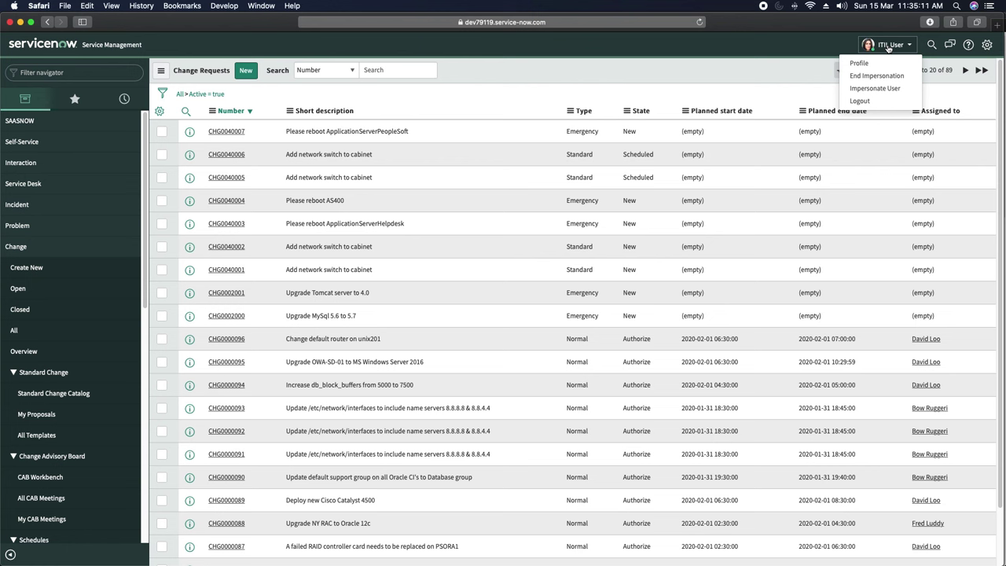
click(24, 273)
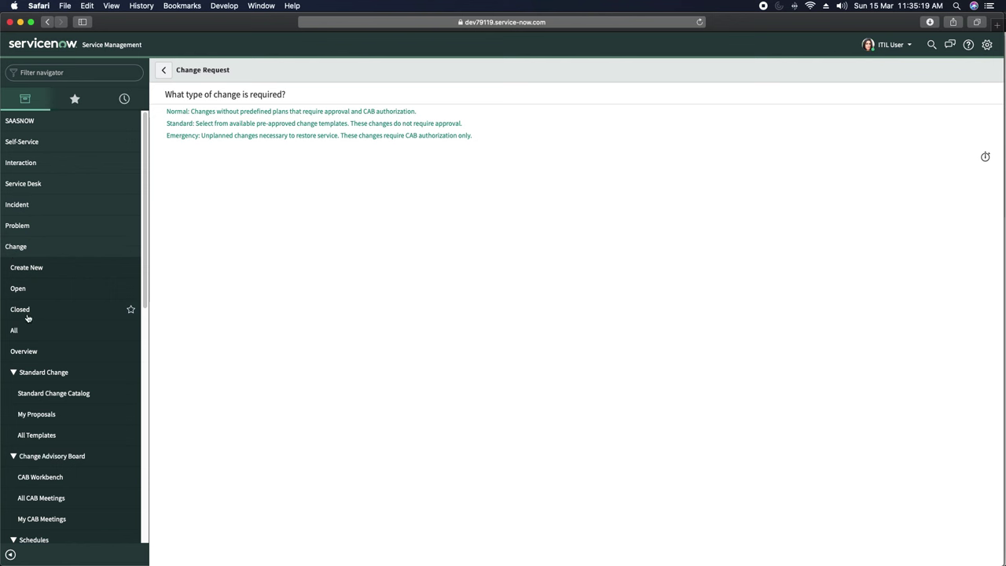
scroll(50, 306, down, 5)
scroll(39, 307, up, 3)
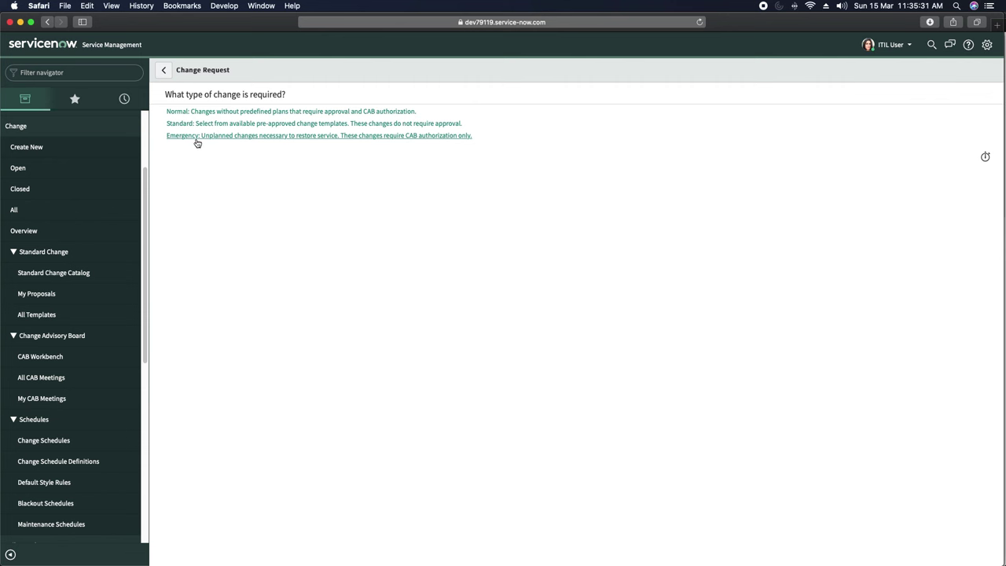
click(309, 117)
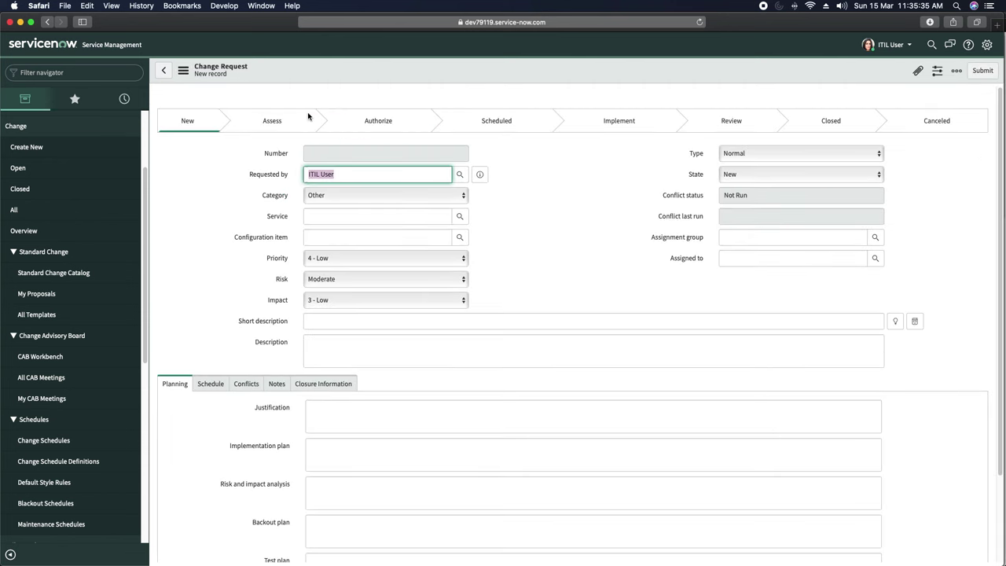
click(569, 193)
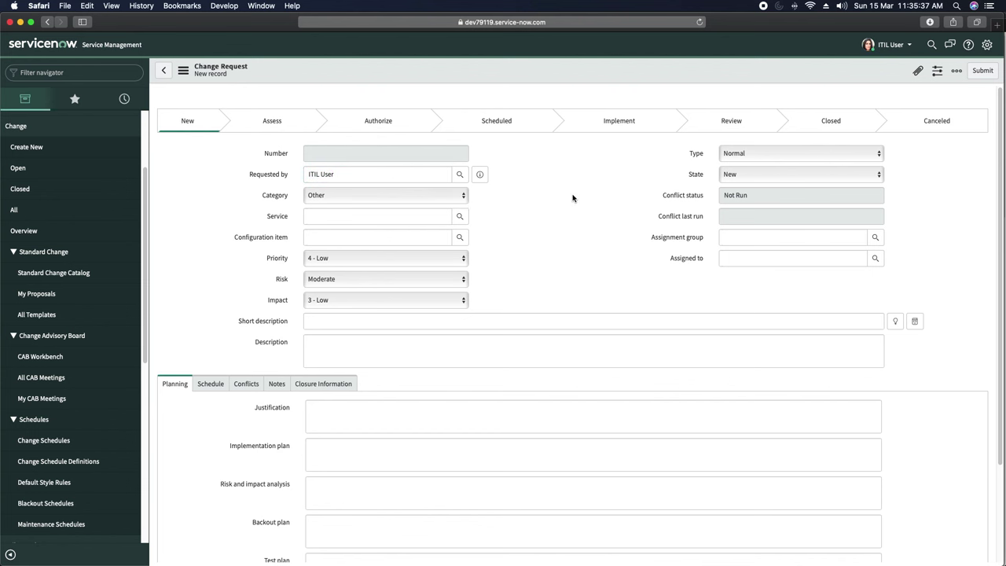
- Review the available change types, keep Normal, and set the category to Software
click(732, 156)
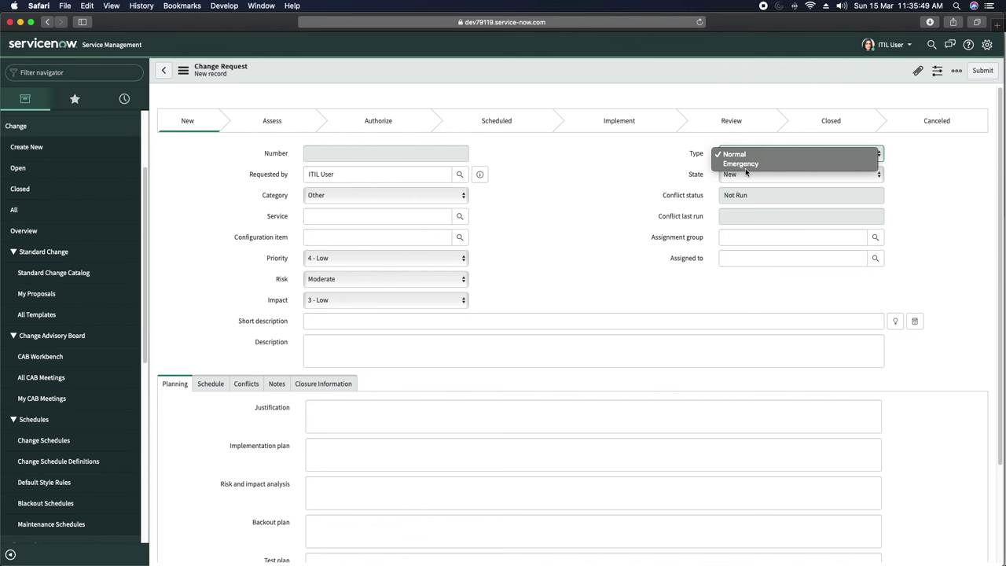
click(622, 177)
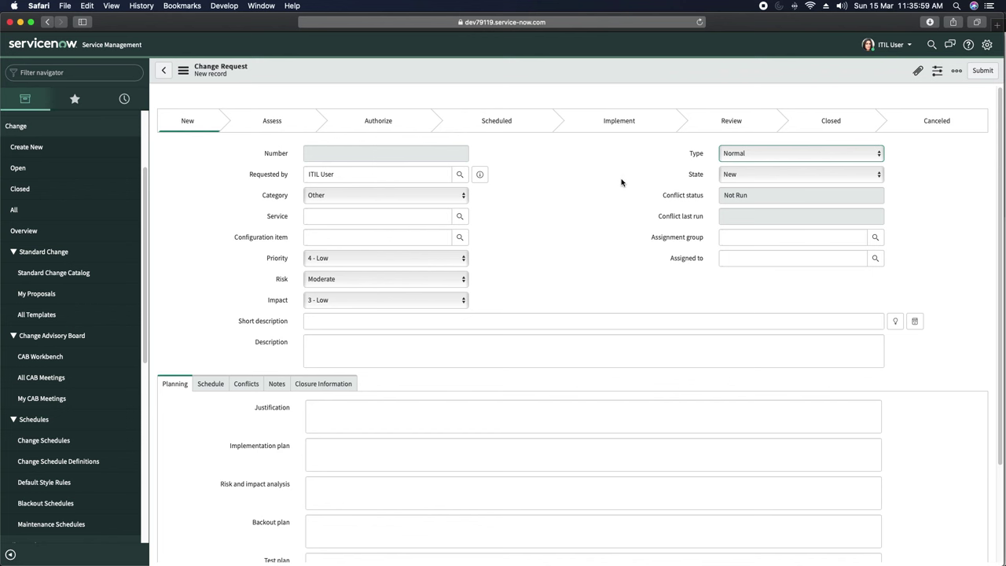
click(753, 156)
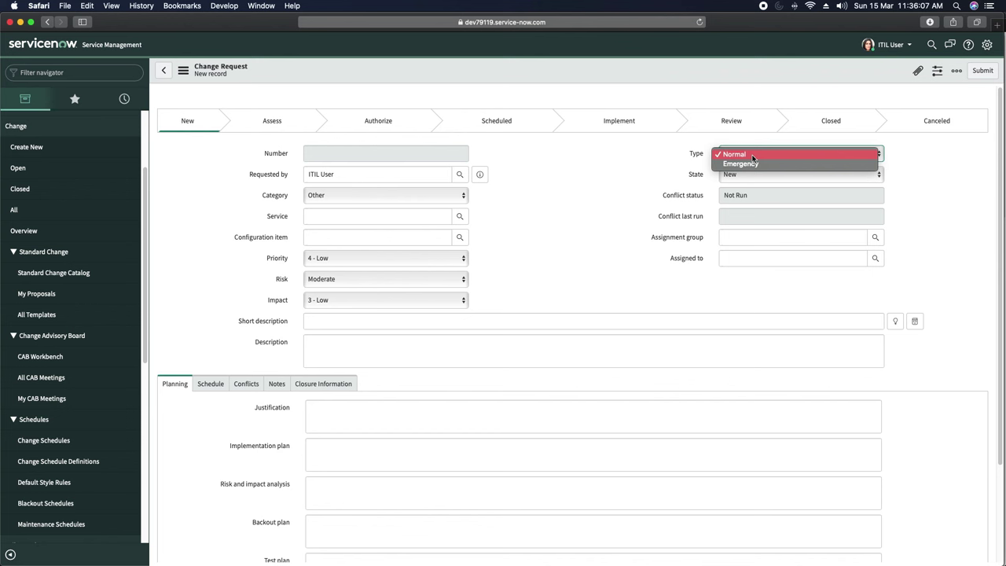
click(753, 156)
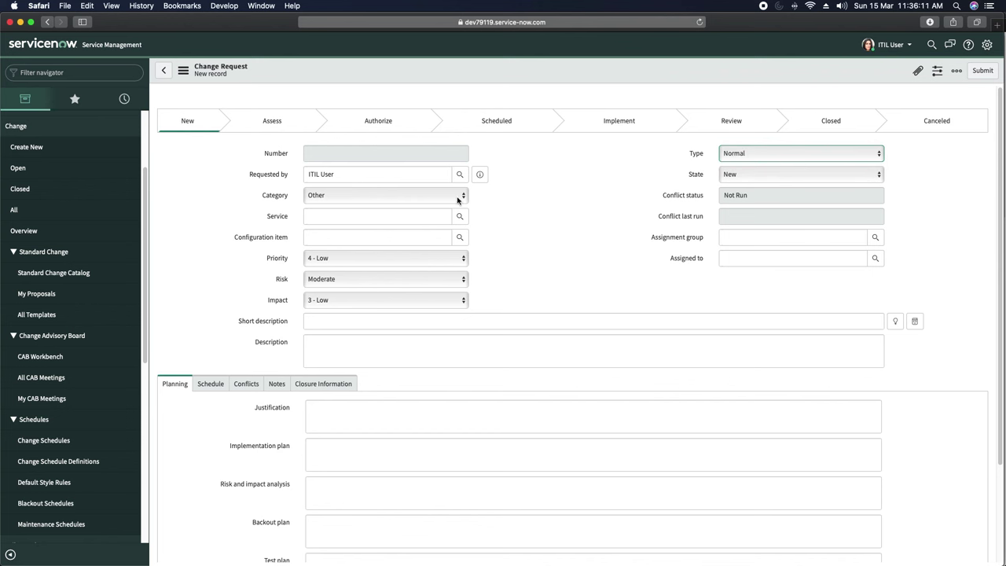
click(533, 189)
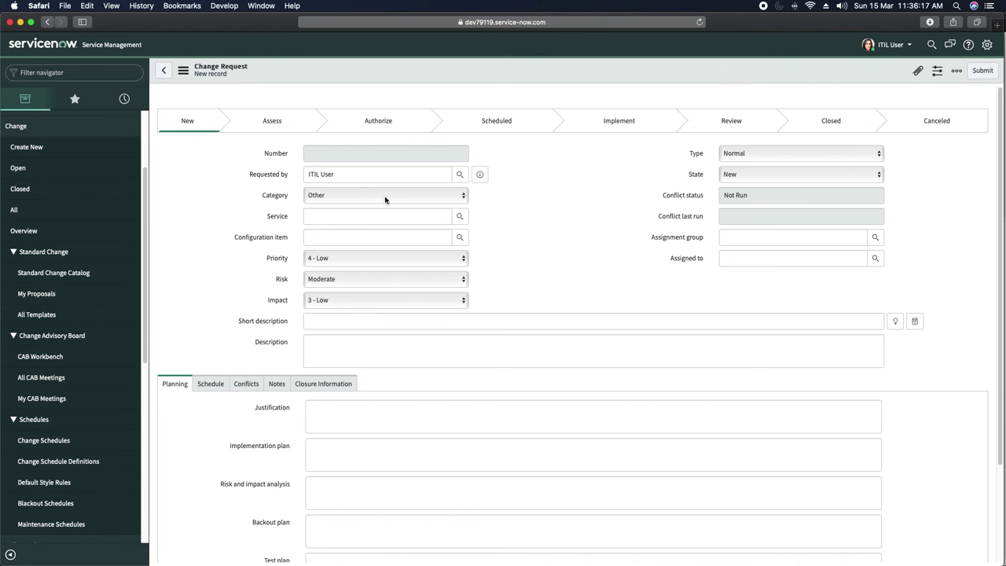
click(336, 197)
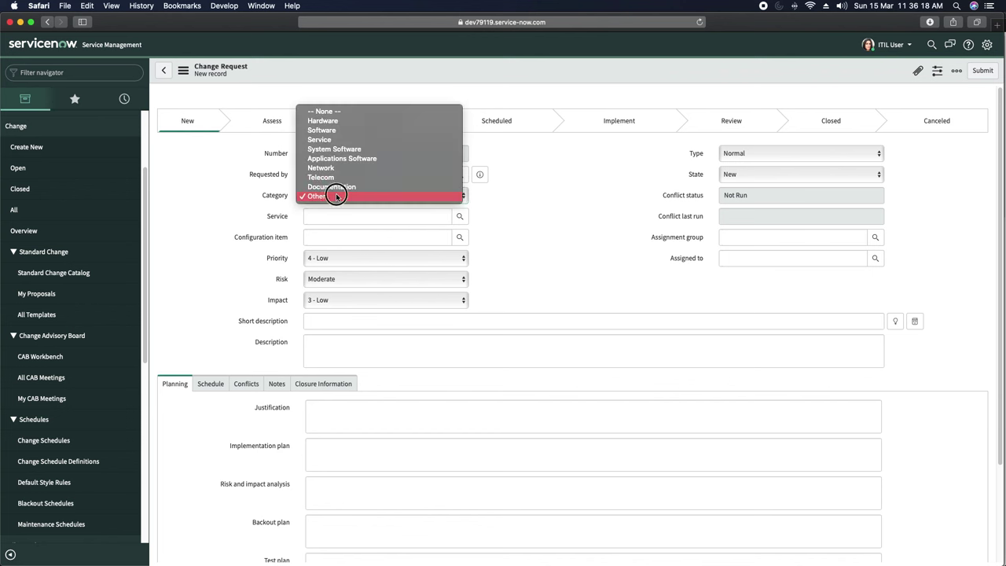
click(357, 131)
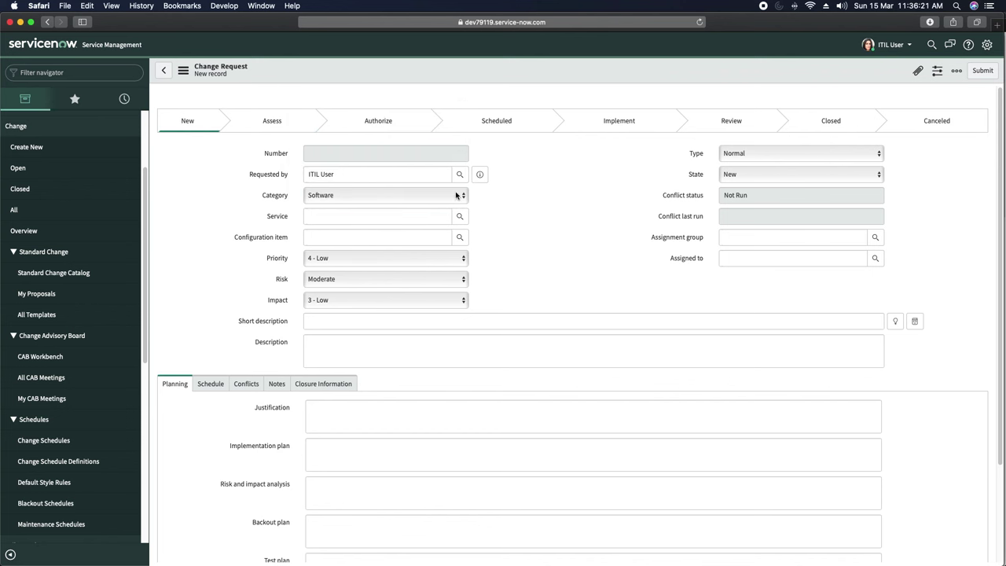
click(364, 221)
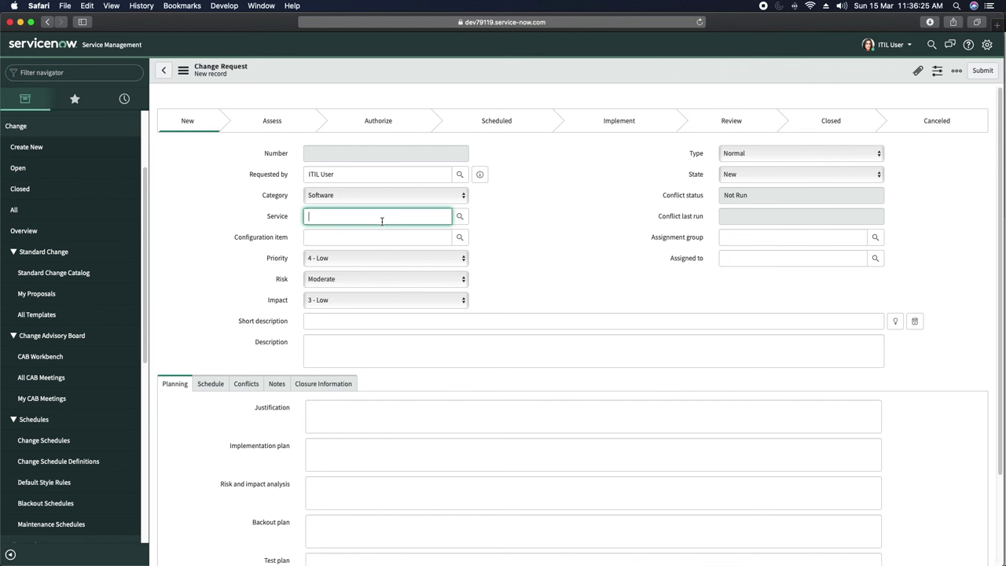
text(csd)
key(BackSpace)
key(BackSpace)
key(BackSpace)
text(web)
key(BackSpace)
key(BackSpace)
key(BackSpace)
- Set the service to SAP Enterprise Services and the configuration item to SAP ORA01
click(463, 218)
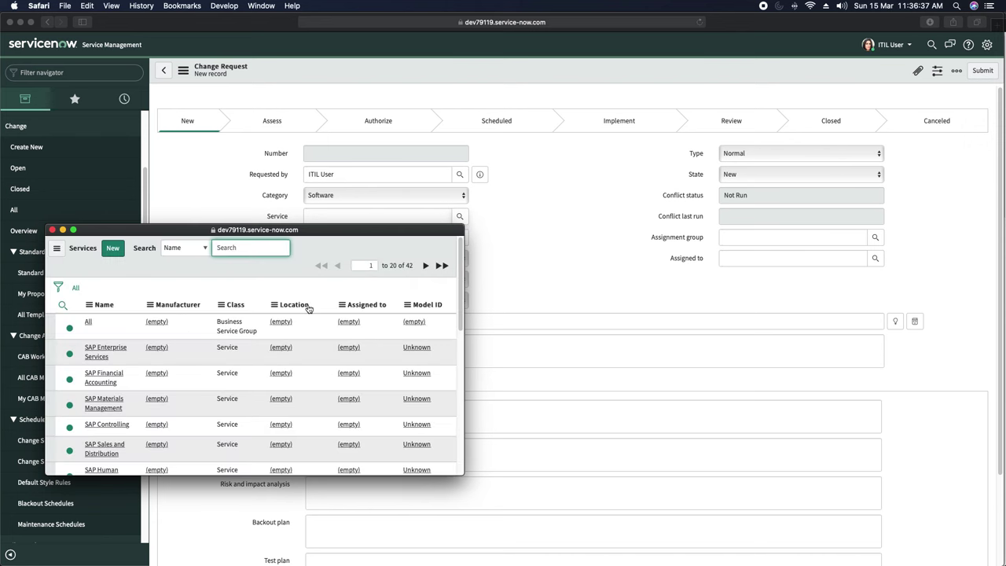
click(107, 351)
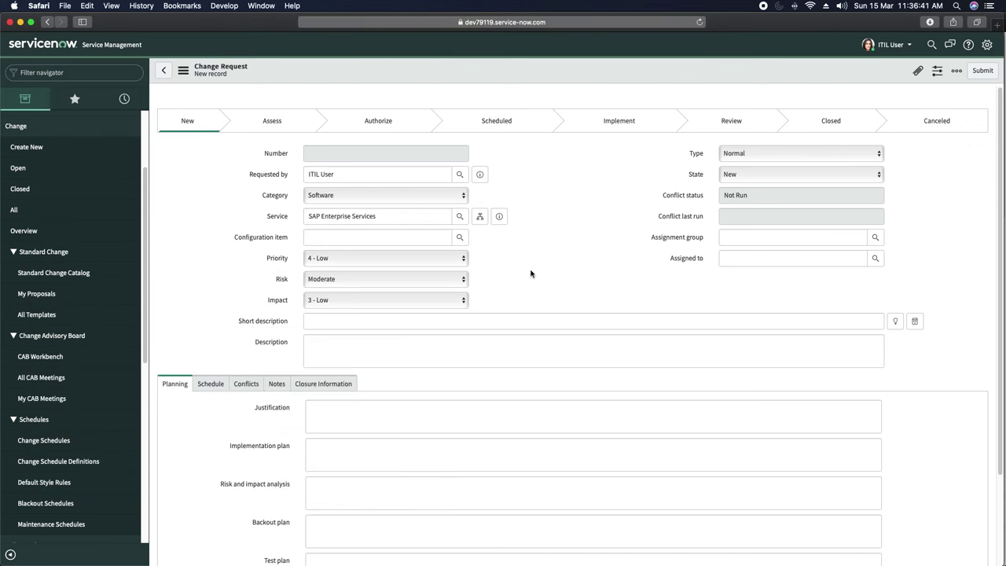
click(388, 239)
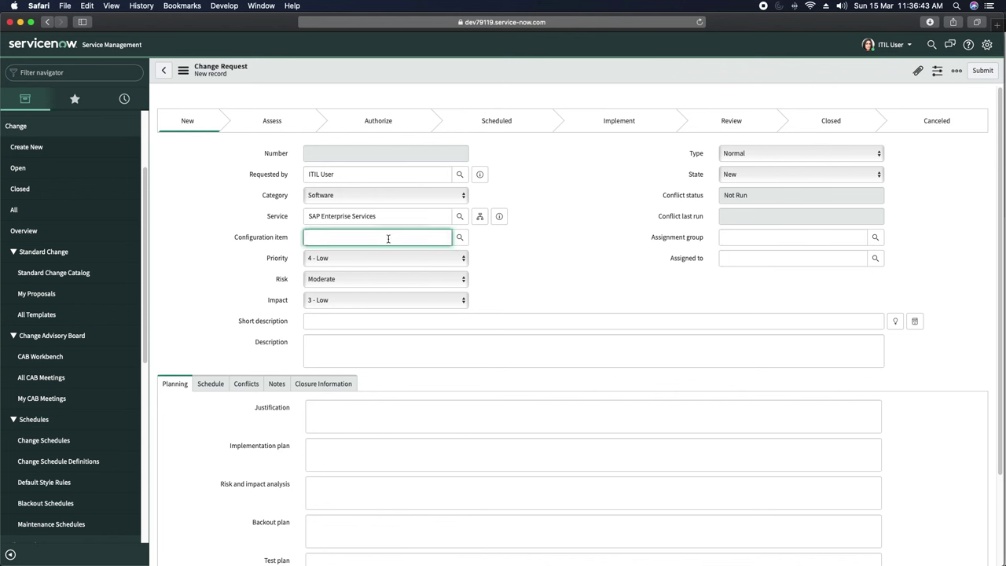
text(sap)
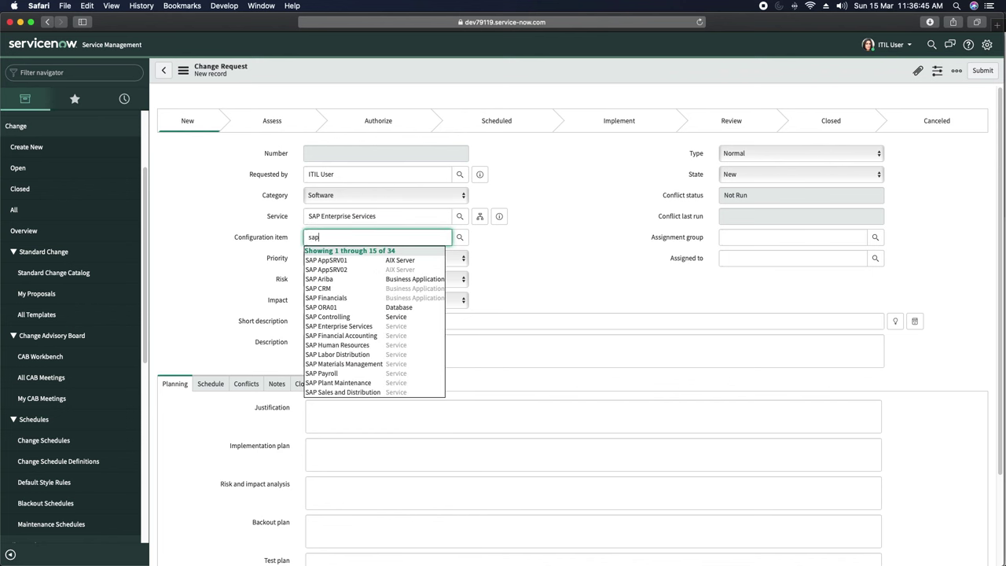
click(346, 310)
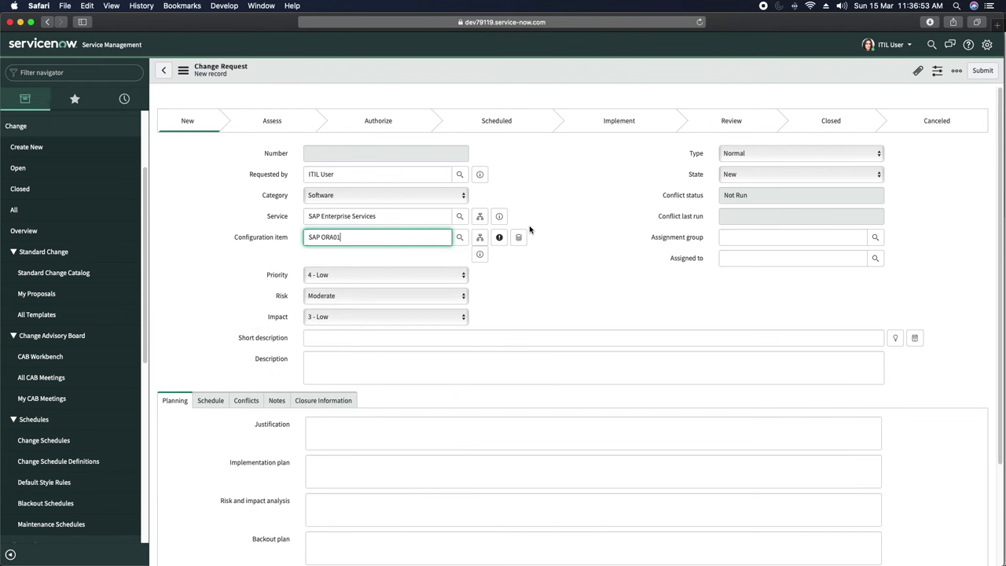
click(555, 194)
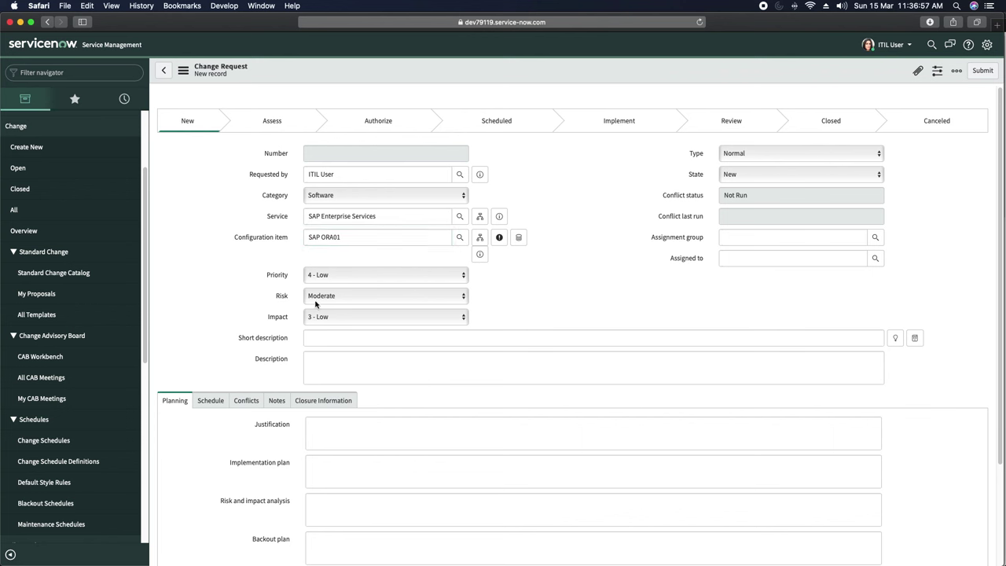
- Assign the change request to the Database assignment group
key(Tab)
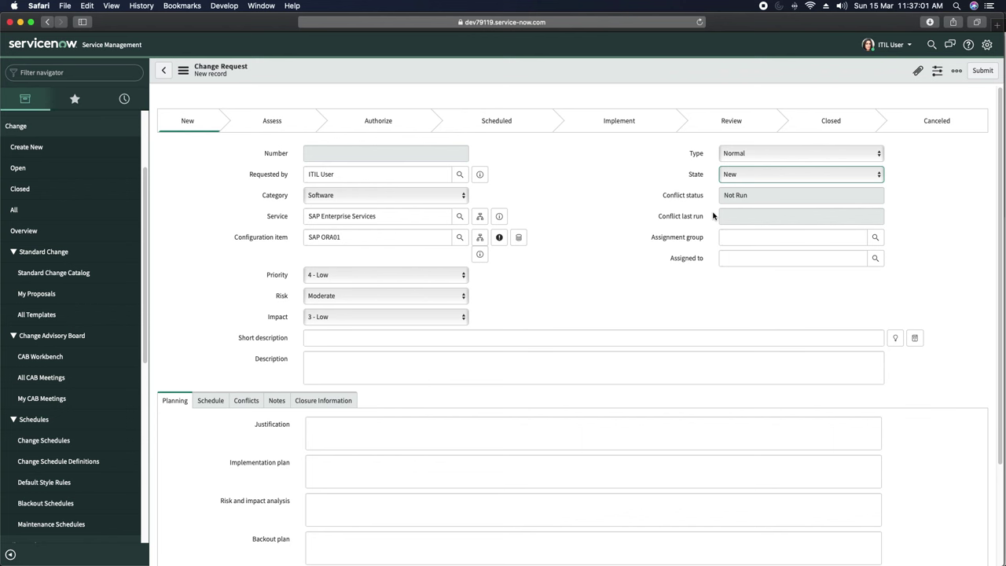
key(Tab)
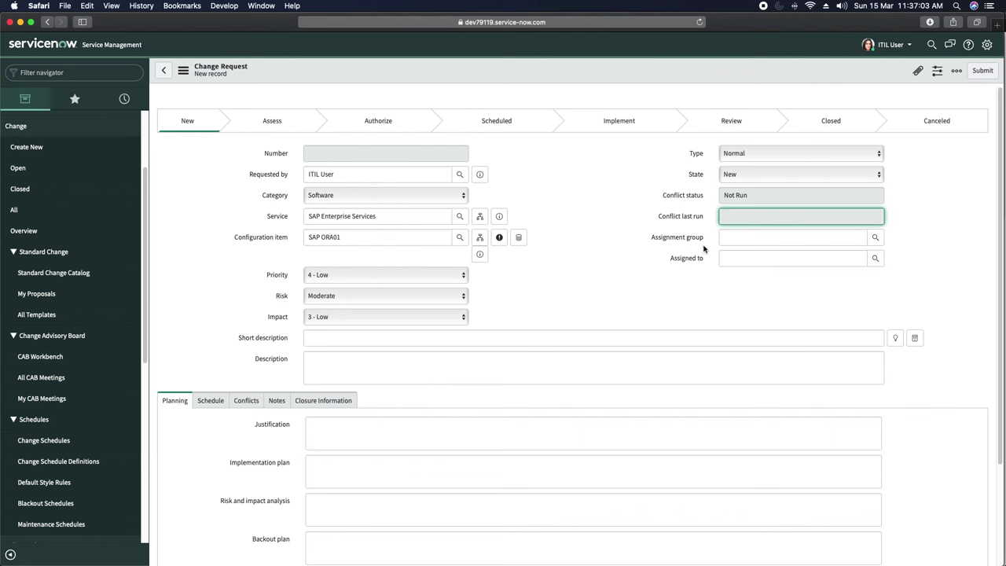
click(785, 237)
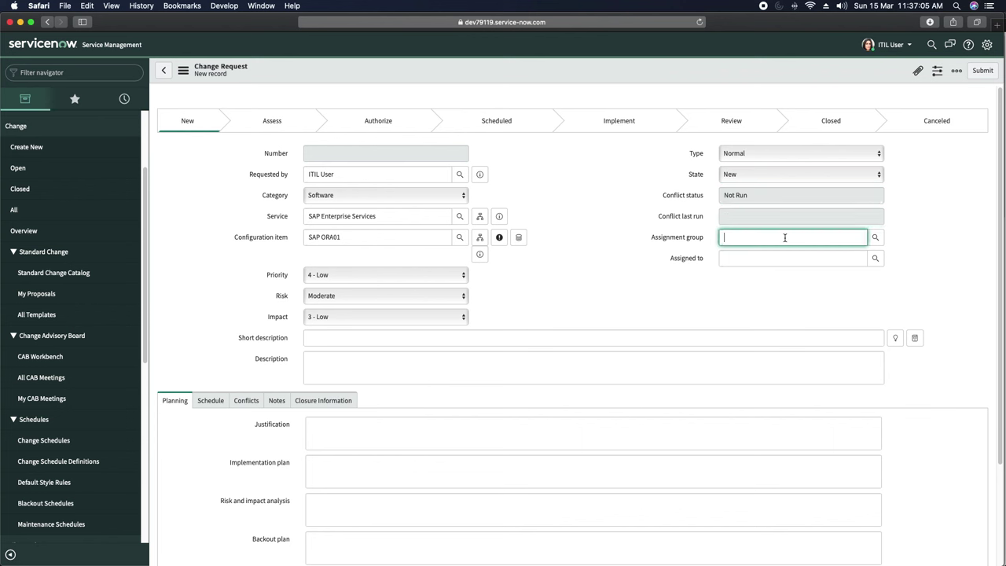
text(dat)
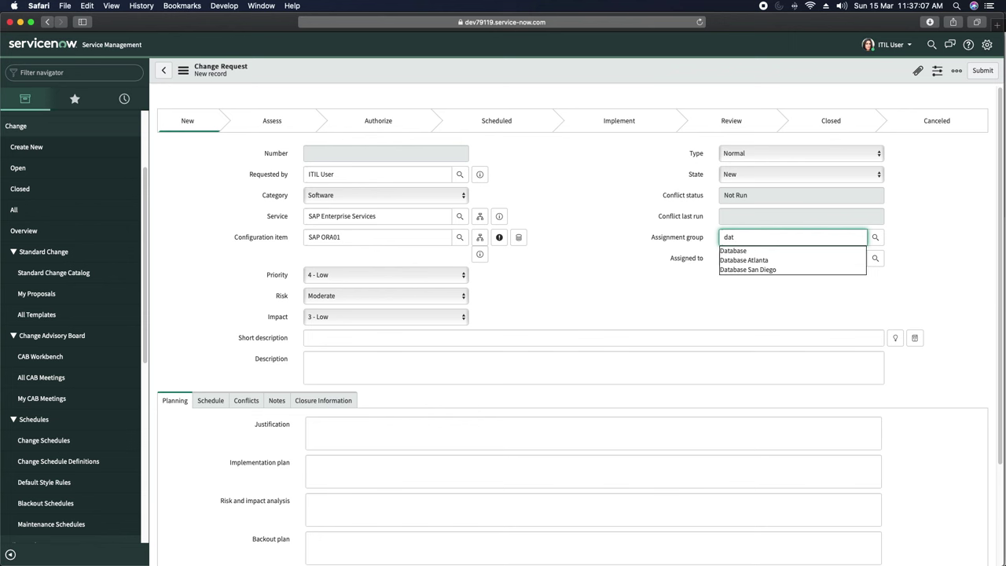
click(744, 251)
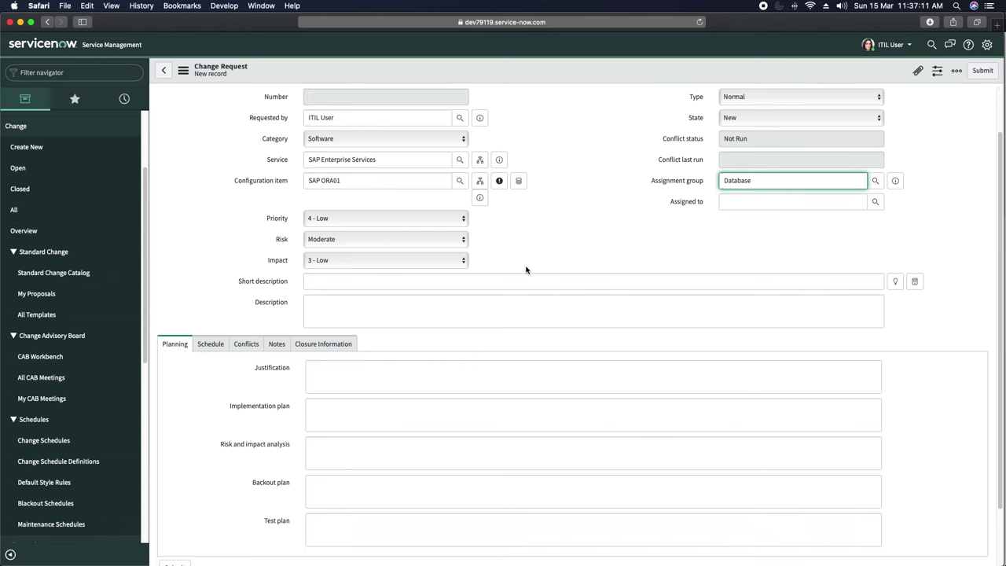
- Enter "this is a demo normal change" as the short description of the change request
scroll(550, 259, down, 2)
click(371, 281)
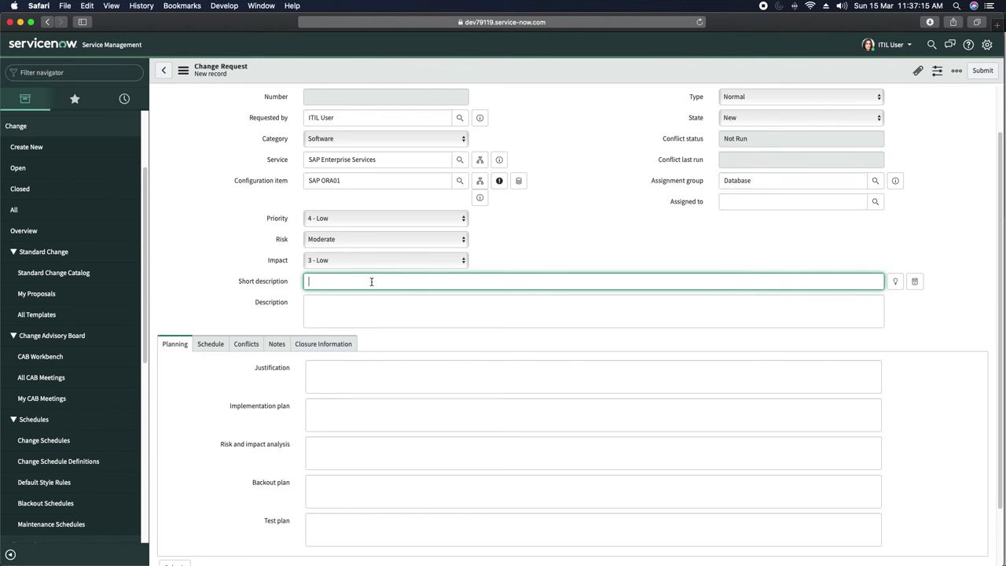
text(this is a demo change)
click(349, 280)
text(normal)
click(577, 242)
- Fill in the planning details: justification "dsd", implementation plan "s", risk and impact analysis "dddd", backout plan "dddd", and test plan "sdsdsd"
scroll(280, 344, down, 2)
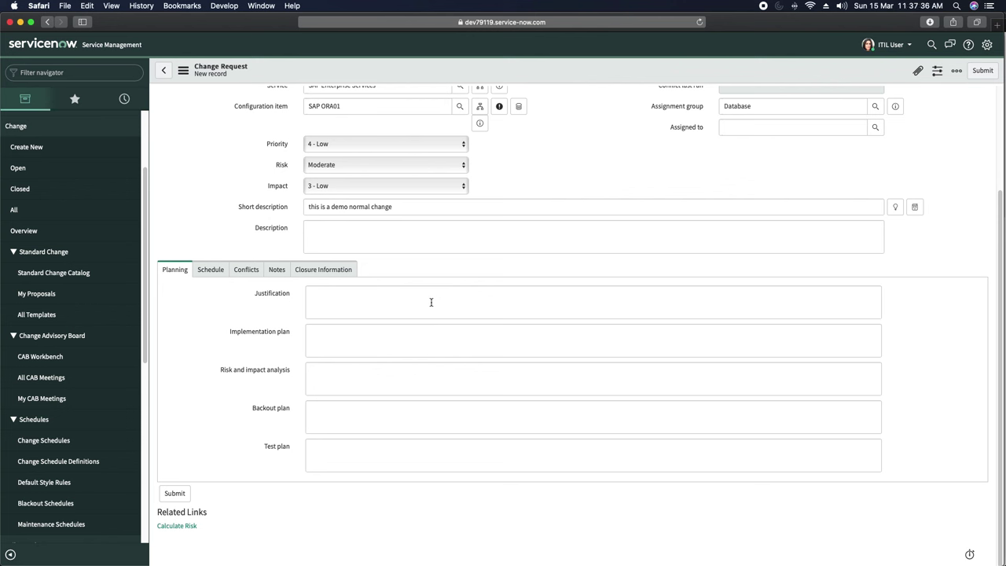
click(360, 305)
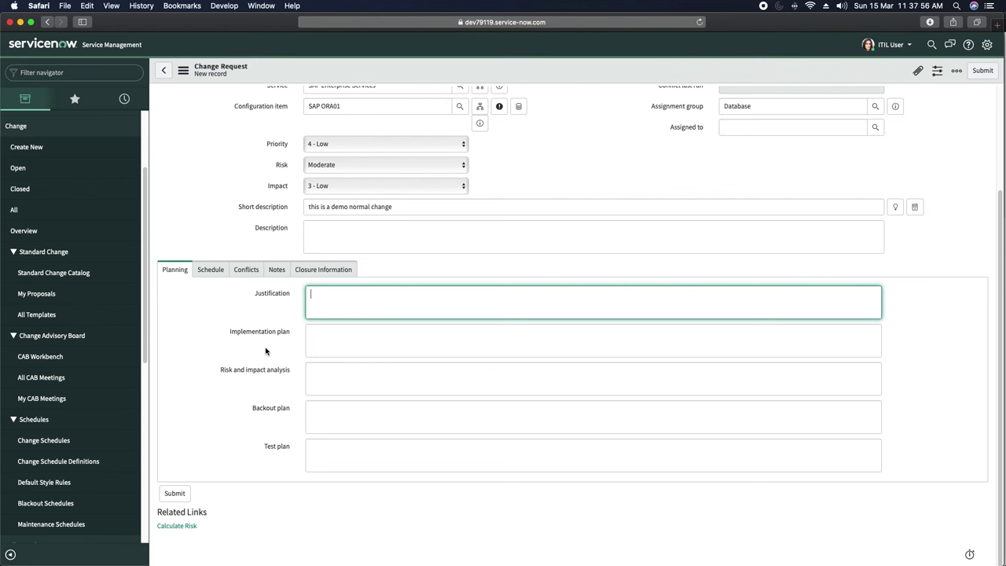
scroll(532, 332, up, 3)
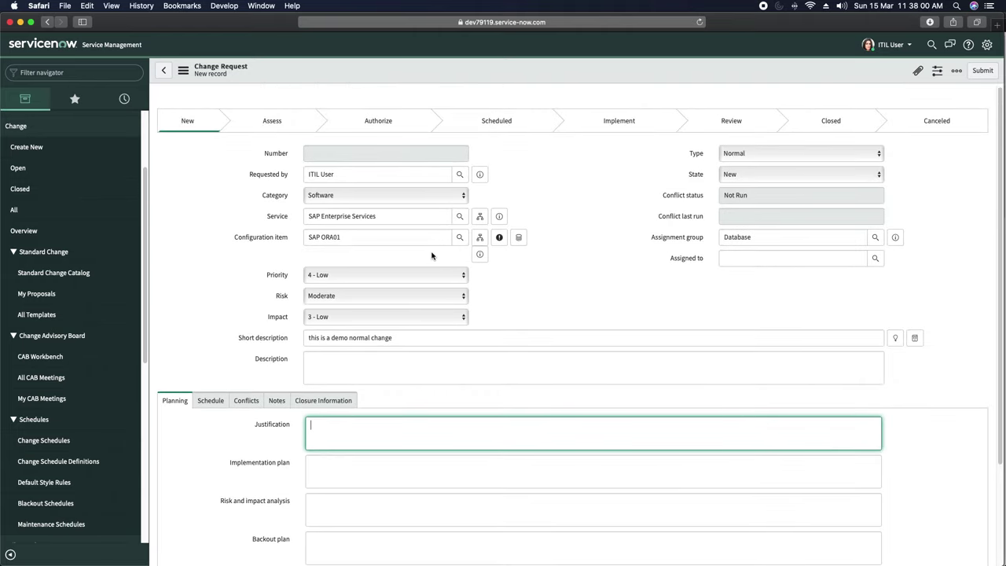
scroll(435, 260, down, 2)
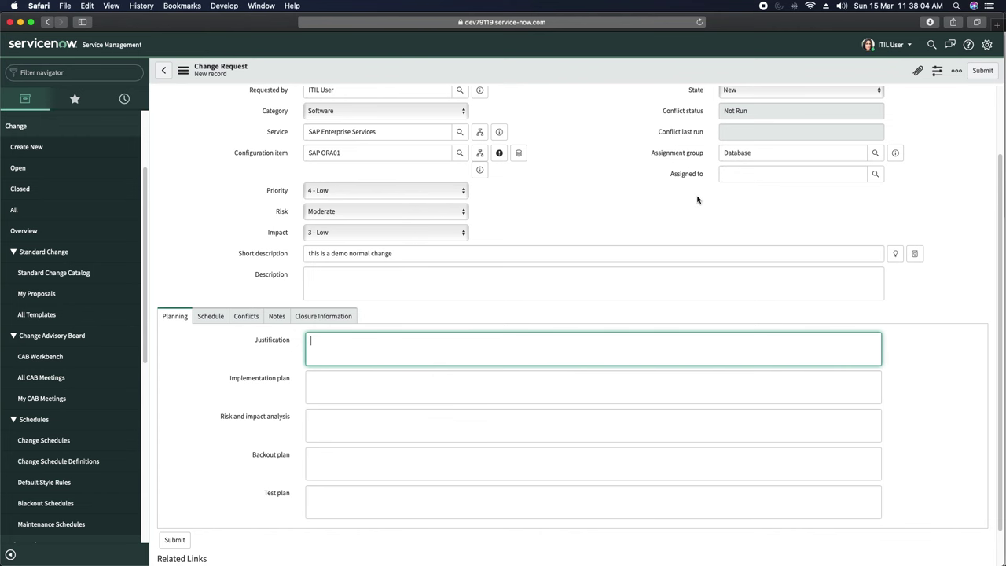
scroll(582, 262, up, 2)
scroll(556, 269, down, 3)
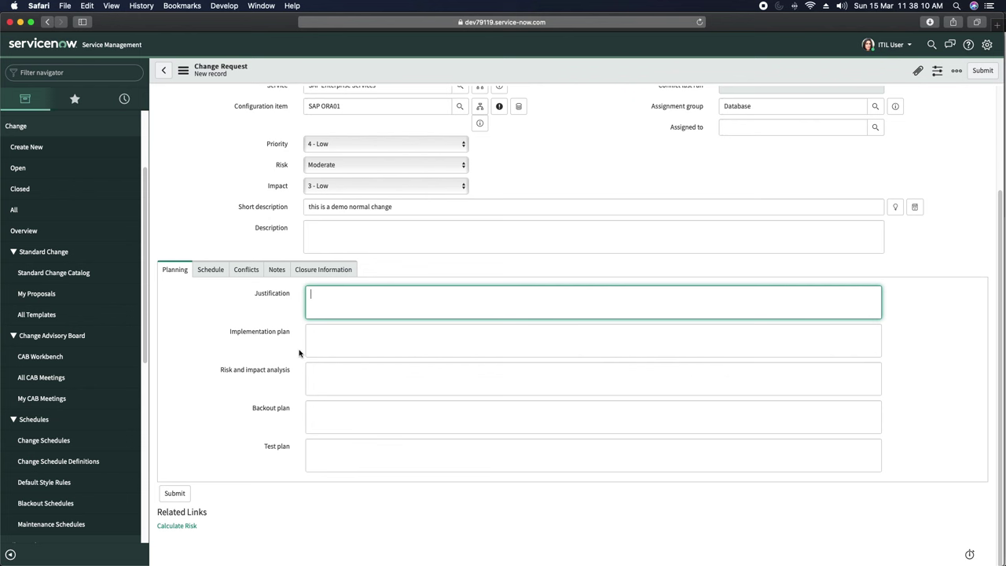
text(dsd)
key(Tab)
text(s)
key(Tab)
text(dddd)
key(Tab)
text(dsdd)
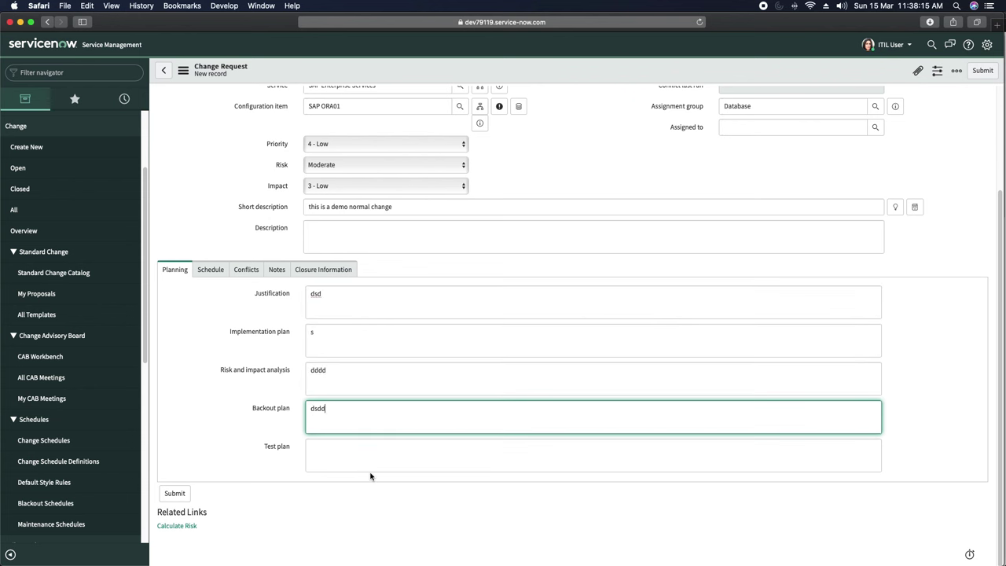
key(Tab)
text(sdsdsd)
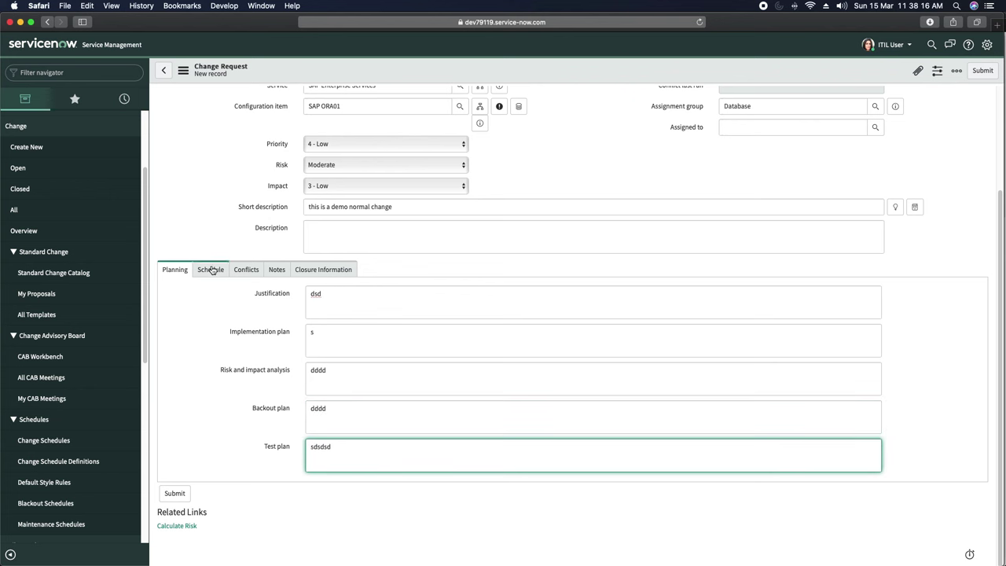
click(207, 271)
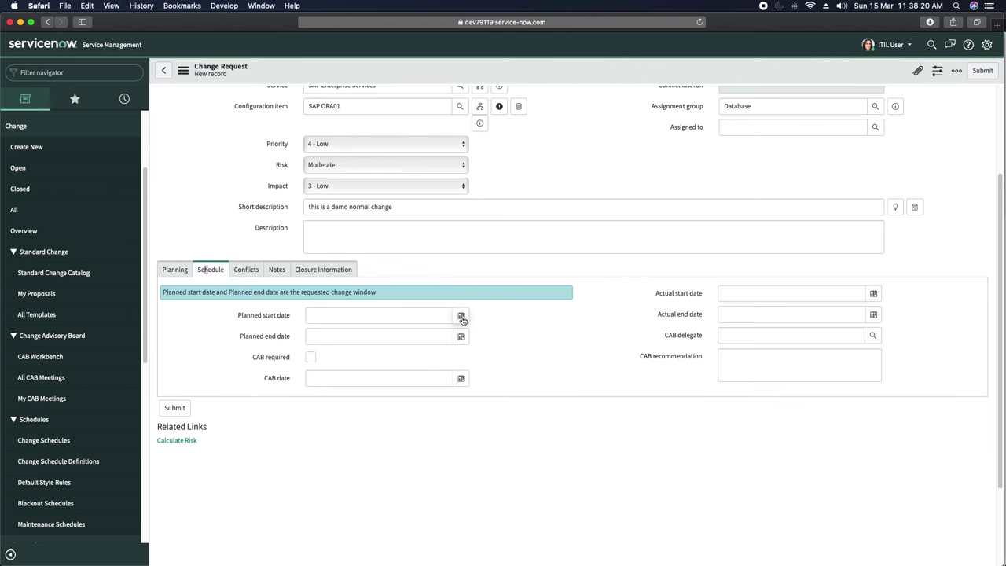
click(461, 318)
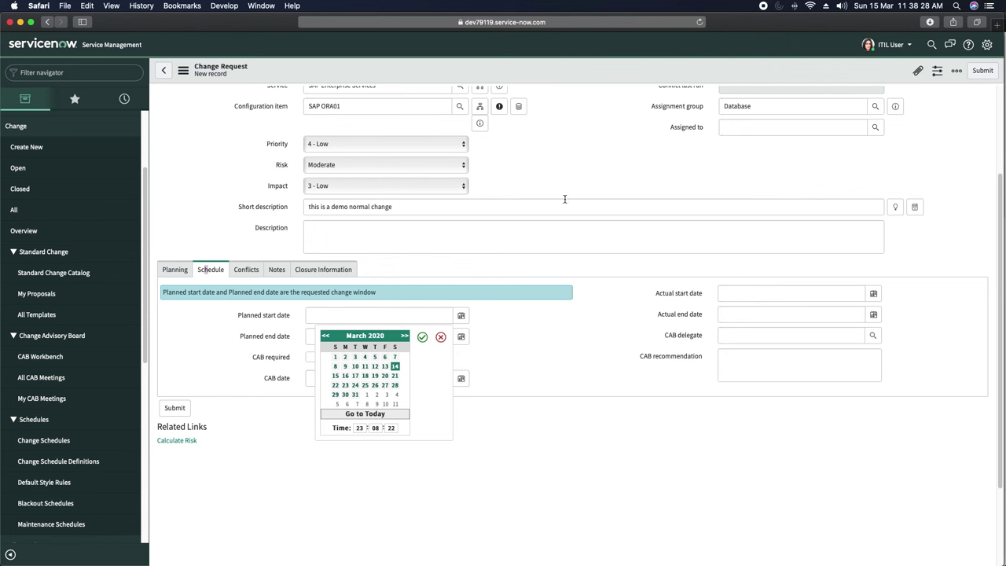
key(Return)
- Change the time zone in the system settings to IST and return to the change request
click(987, 45)
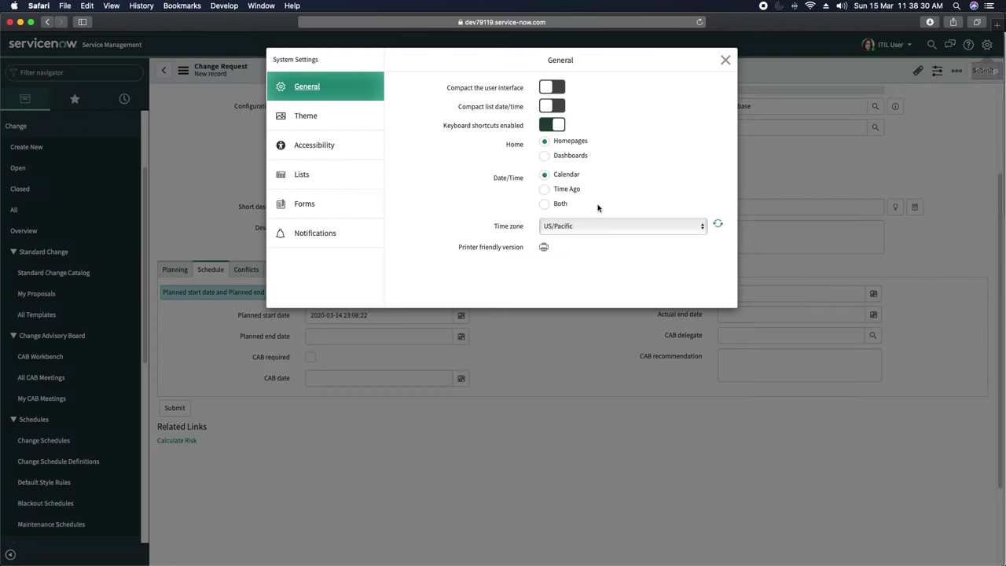
click(571, 229)
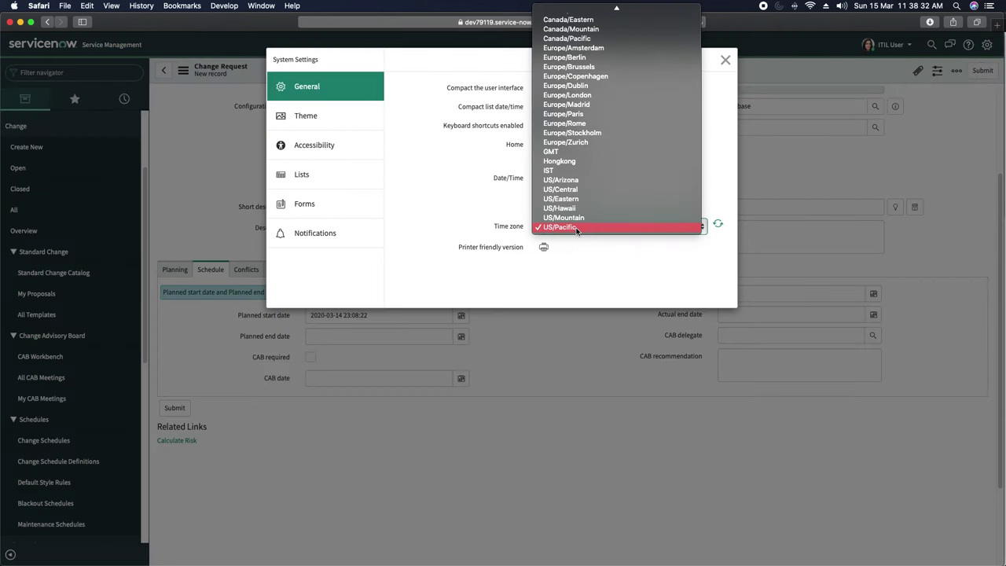
click(571, 171)
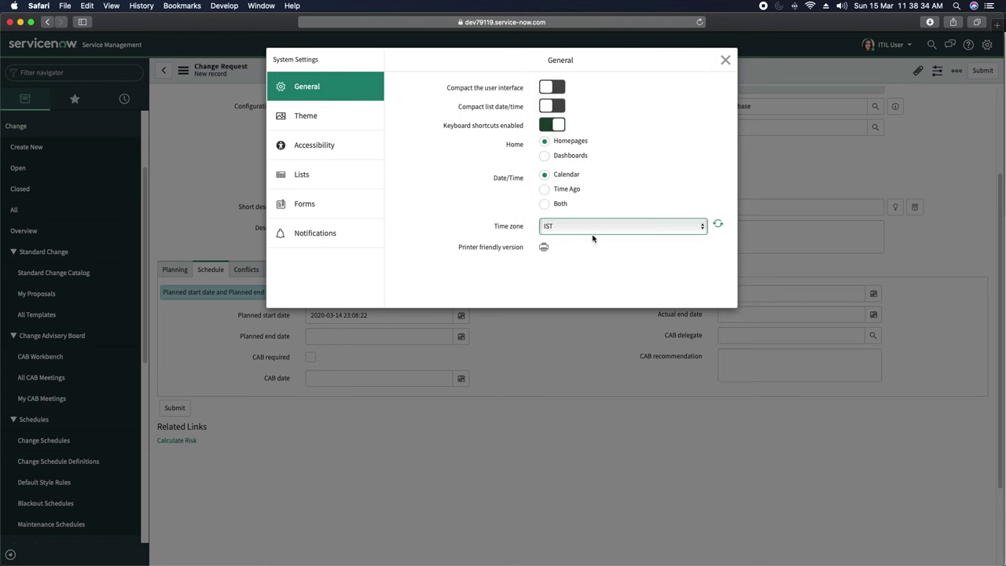
click(727, 61)
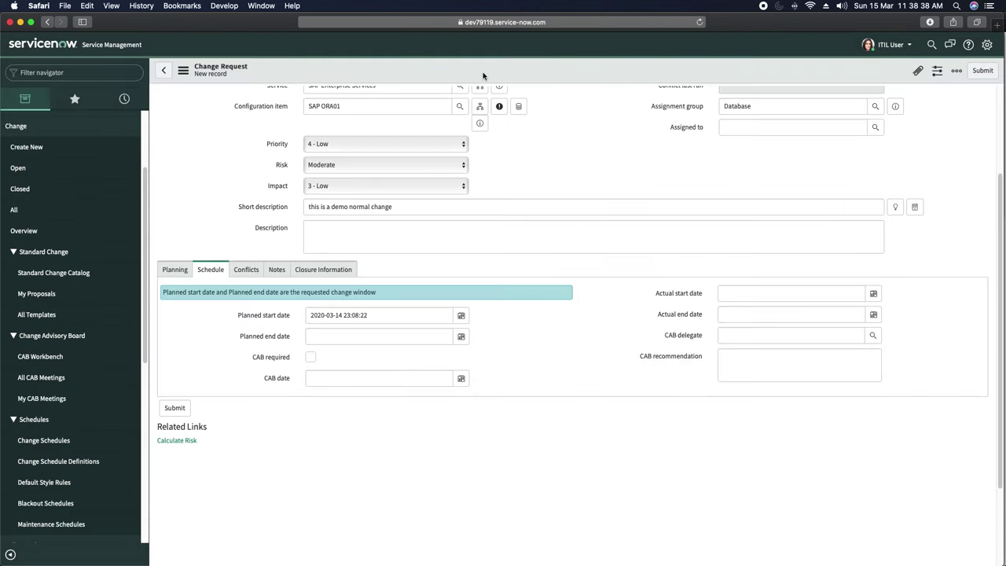
- Change the time of the planned start date to 11:40:00
click(346, 315)
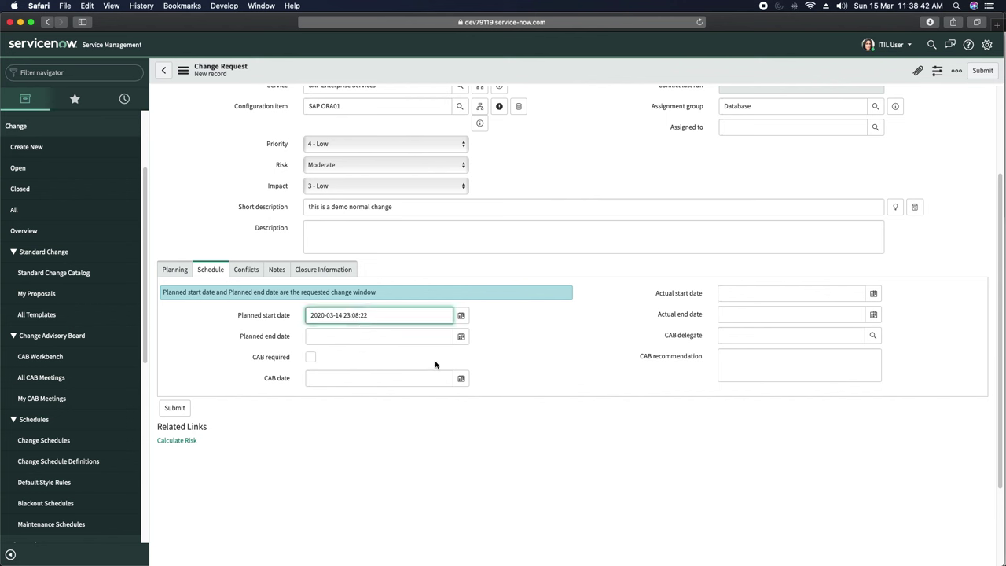
key(BackSpace)
key(BackSpace)
text(11)
key(Right)
key(Right)
key(Right)
click(395, 314)
key(BackSpace)
key(BackSpace)
text(00)
drag(383, 315, 263, 315)
key(super+c)
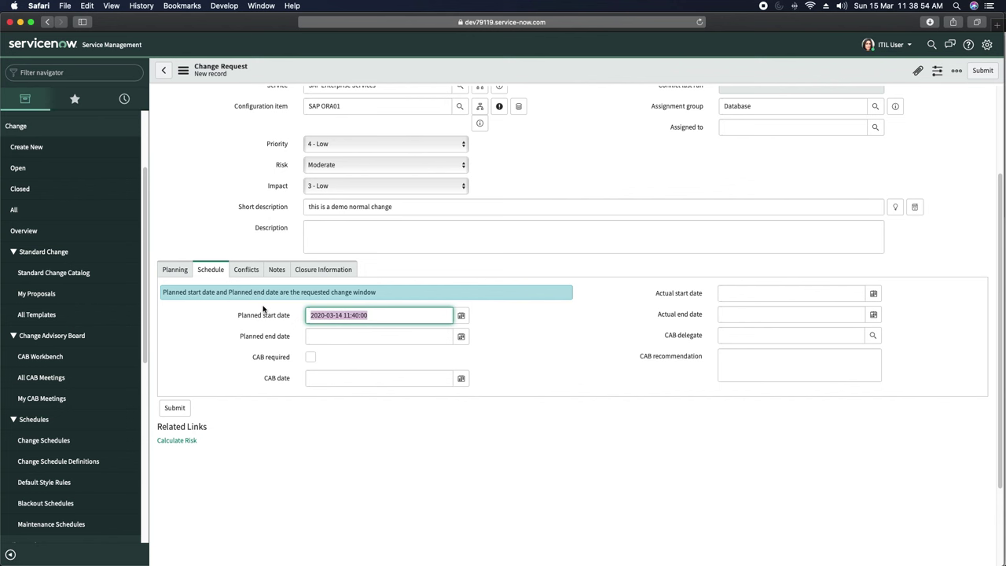
click(358, 336)
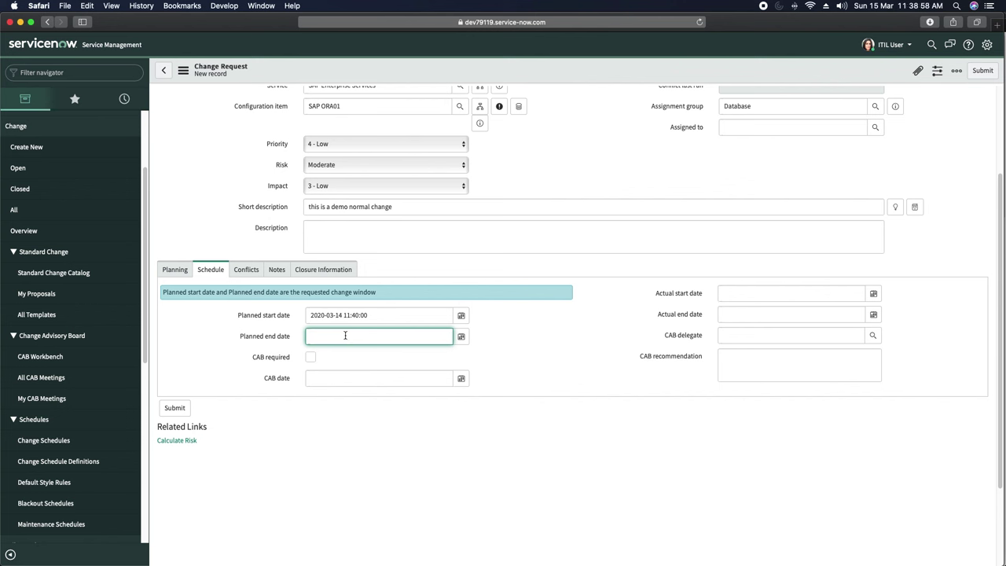
key(super+v)
text(5)
click(521, 319)
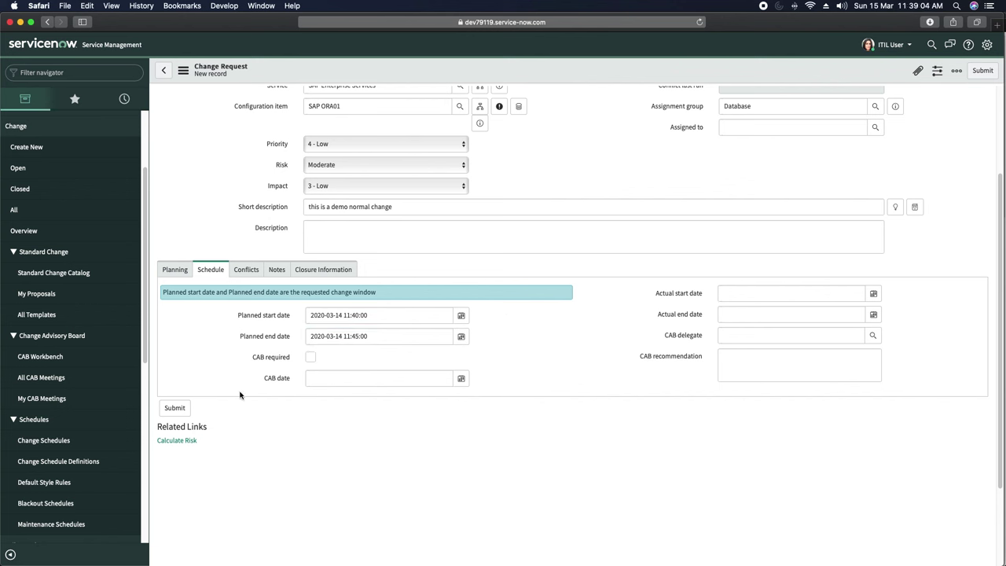
- Mark the change as requiring CAB and set the CAB date to 2020-03-15
click(311, 358)
click(462, 378)
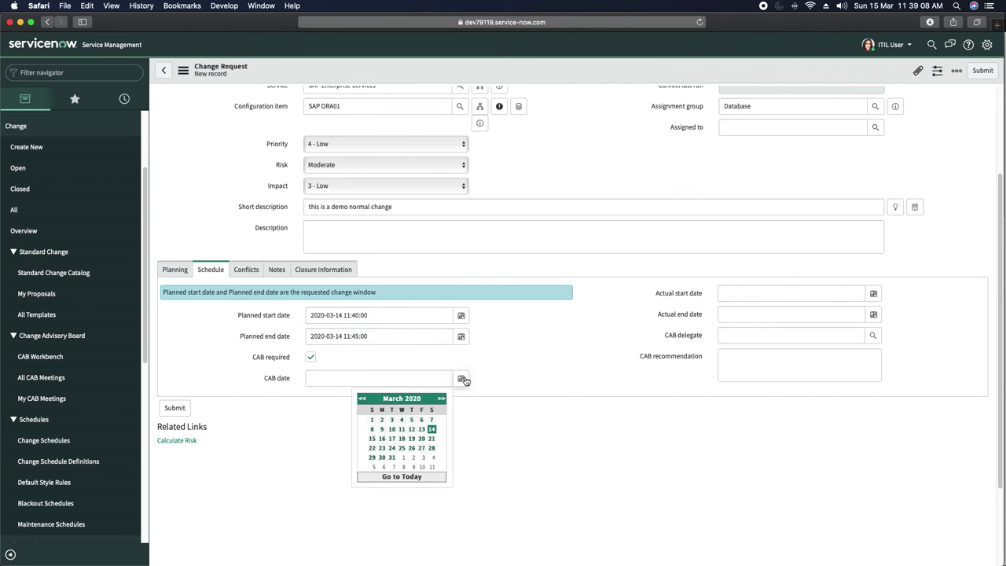
click(432, 430)
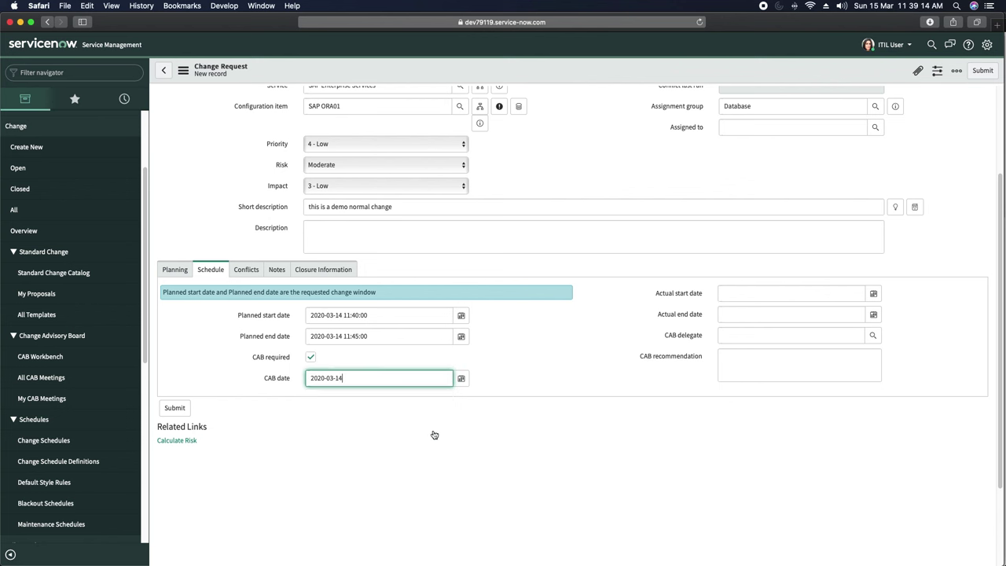
click(461, 378)
click(373, 439)
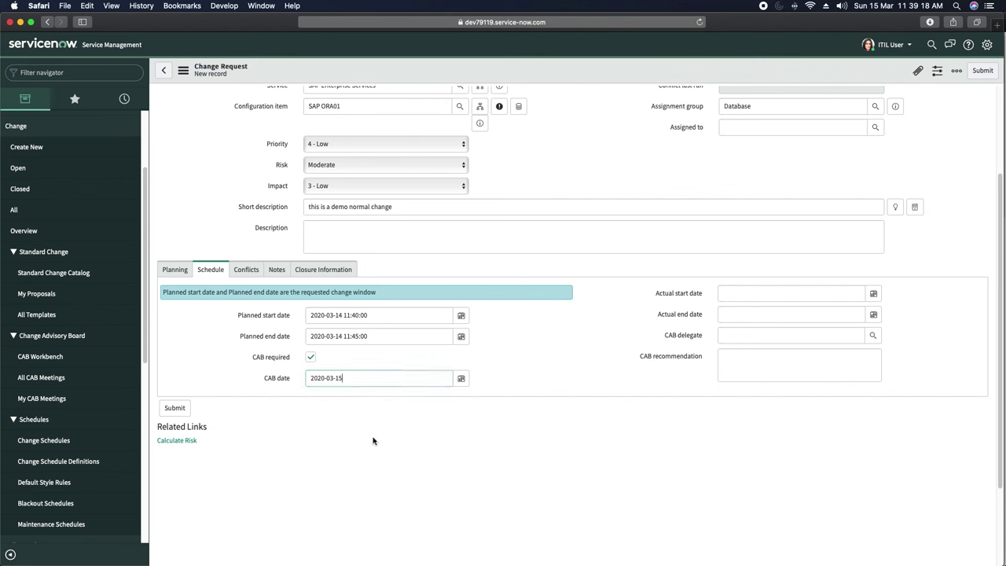
- Move the planned start and planned end dates to 2020-03-15, keeping their times
click(346, 315)
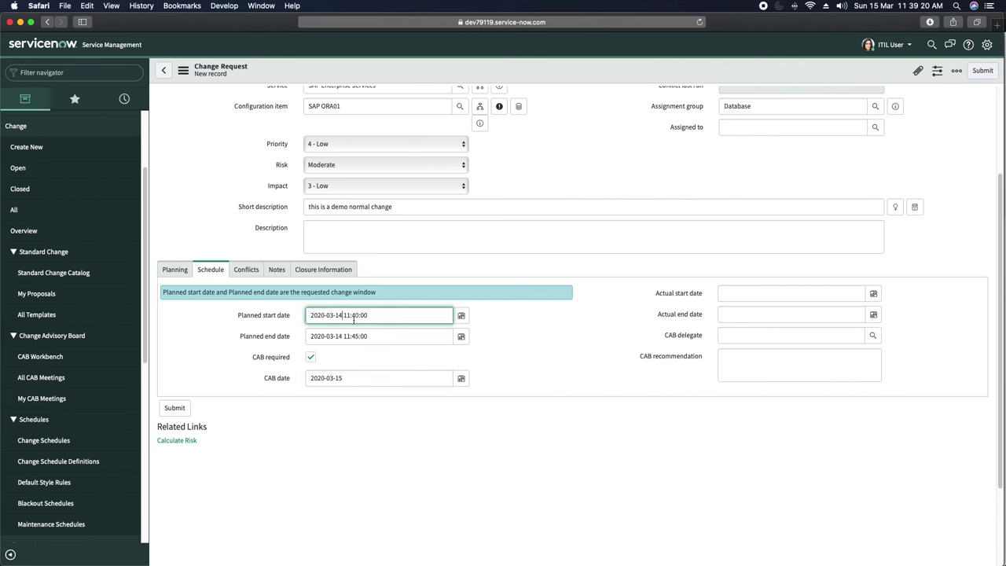
key(BackSpace)
text(5)
click(344, 338)
key(BackSpace)
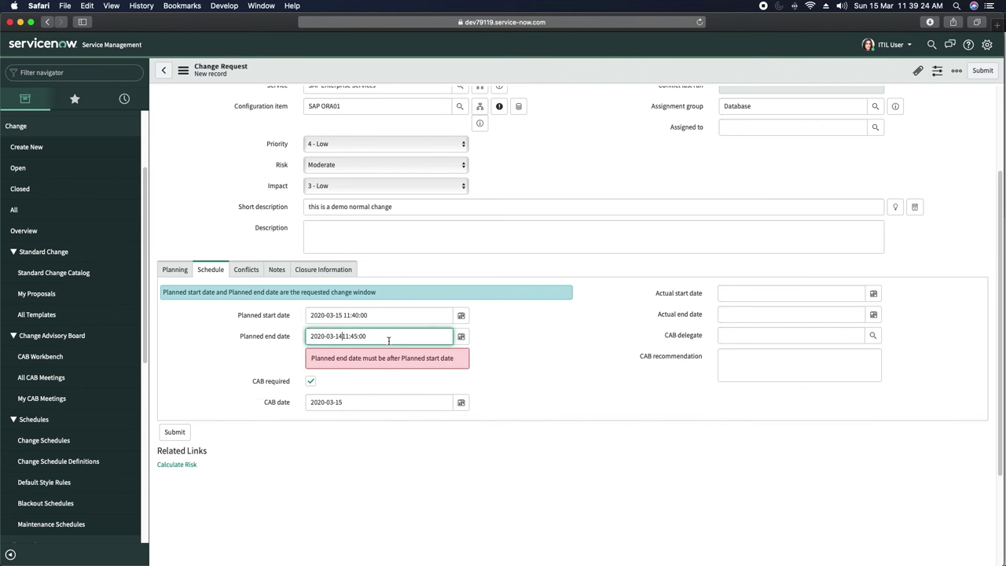
key(BackSpace)
text(5)
click(504, 348)
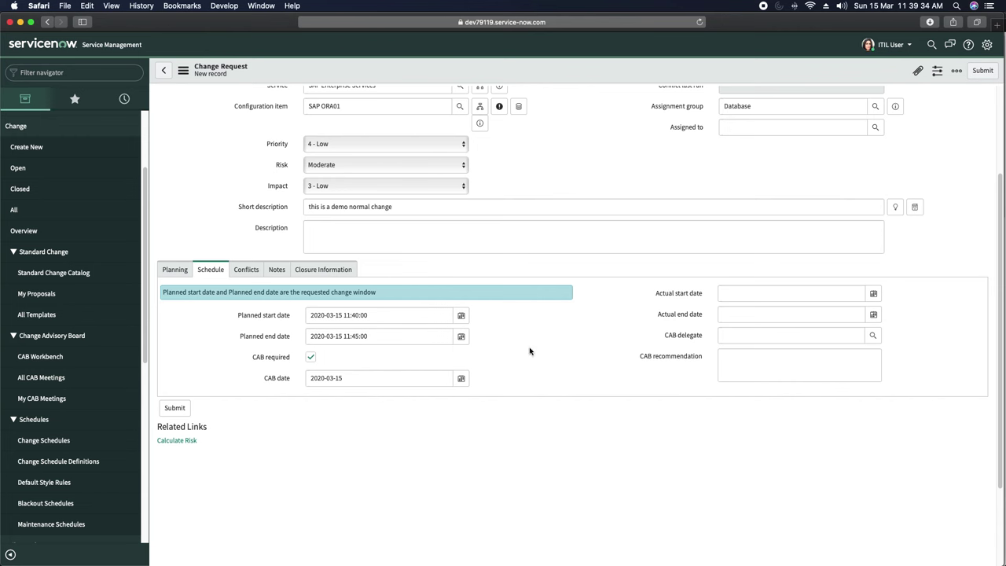
- Look over the conflict and closure sections of the form and save the new change request
click(248, 270)
click(316, 271)
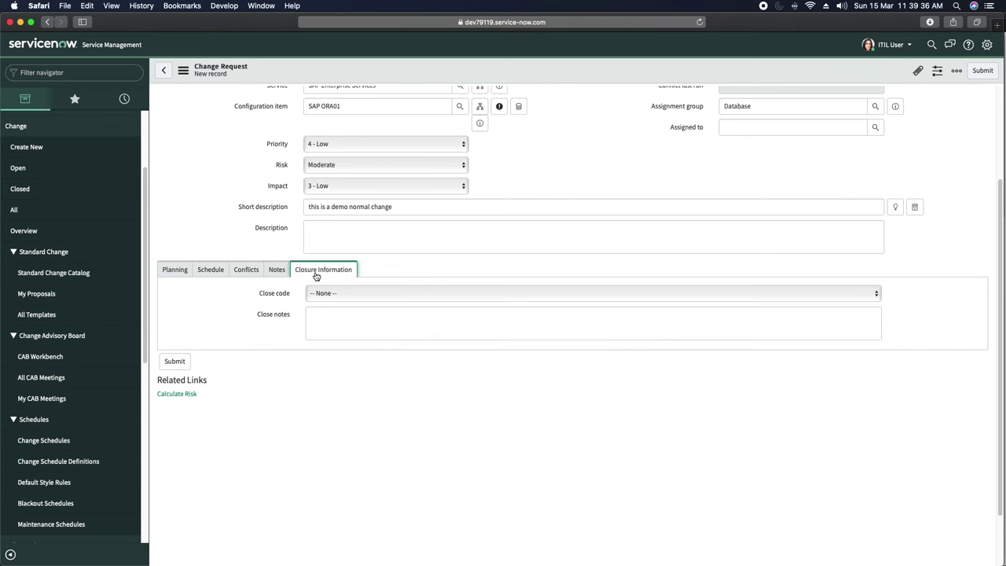
click(181, 272)
scroll(386, 354, up, 5)
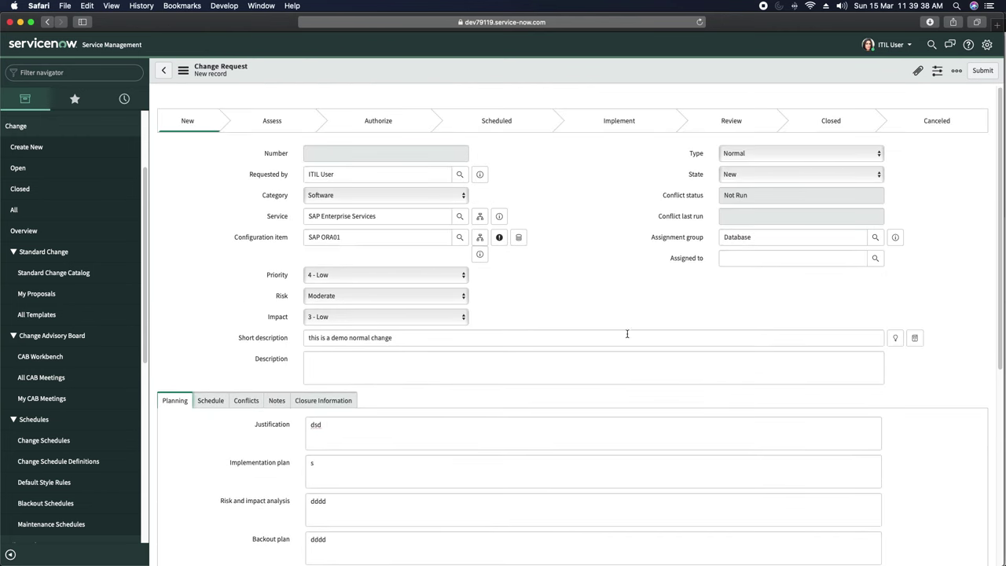
right_click(549, 71)
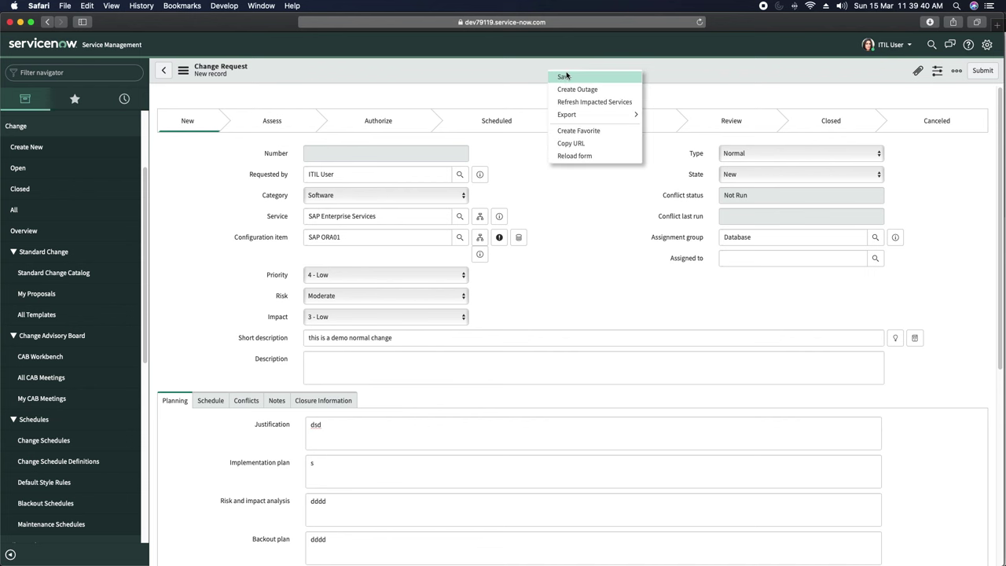
click(566, 76)
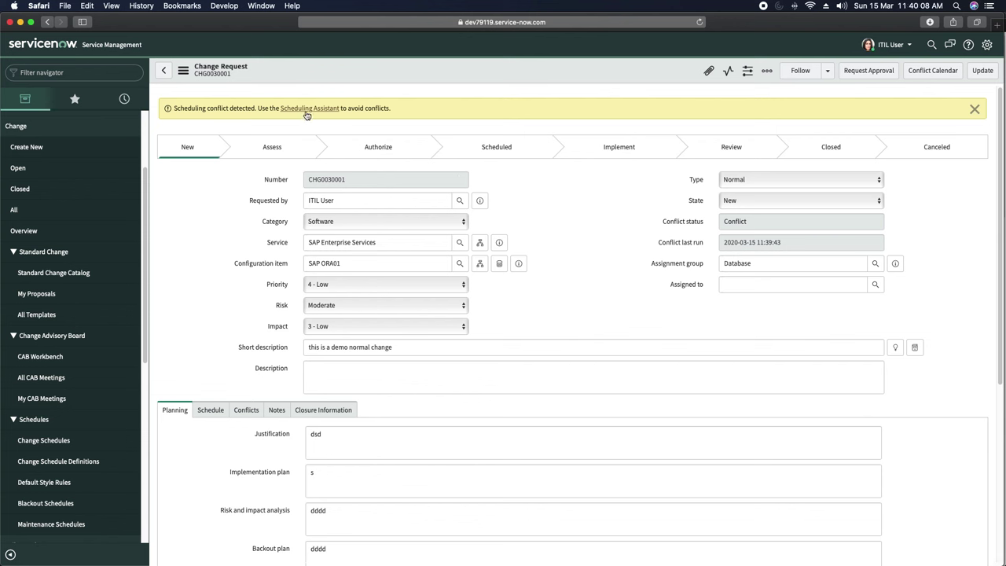
- Review the scheduling conflicts detected for the saved change request, including their affected CIs, types and schedules
scroll(407, 222, down, 3)
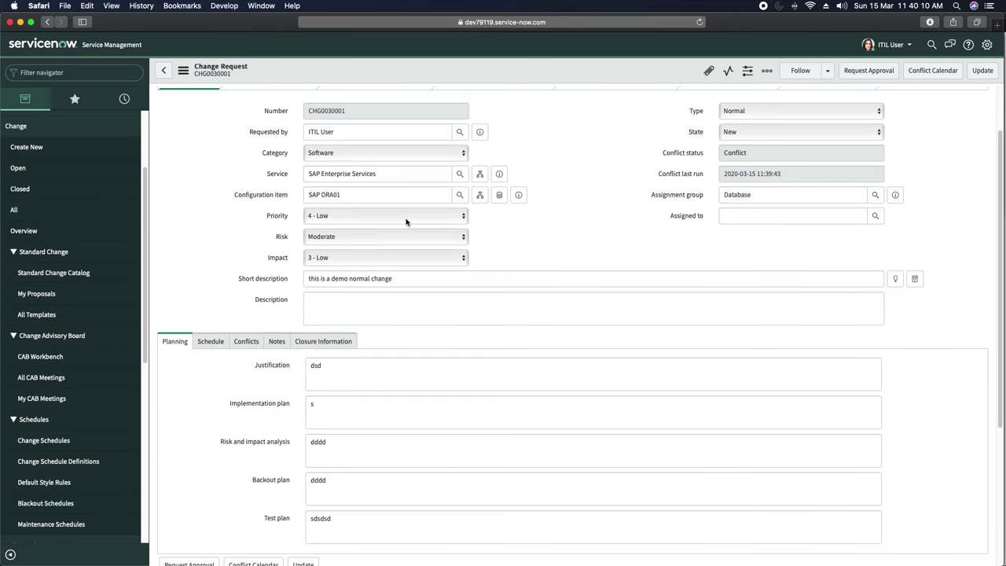
scroll(407, 220, down, 5)
scroll(406, 217, up, 4)
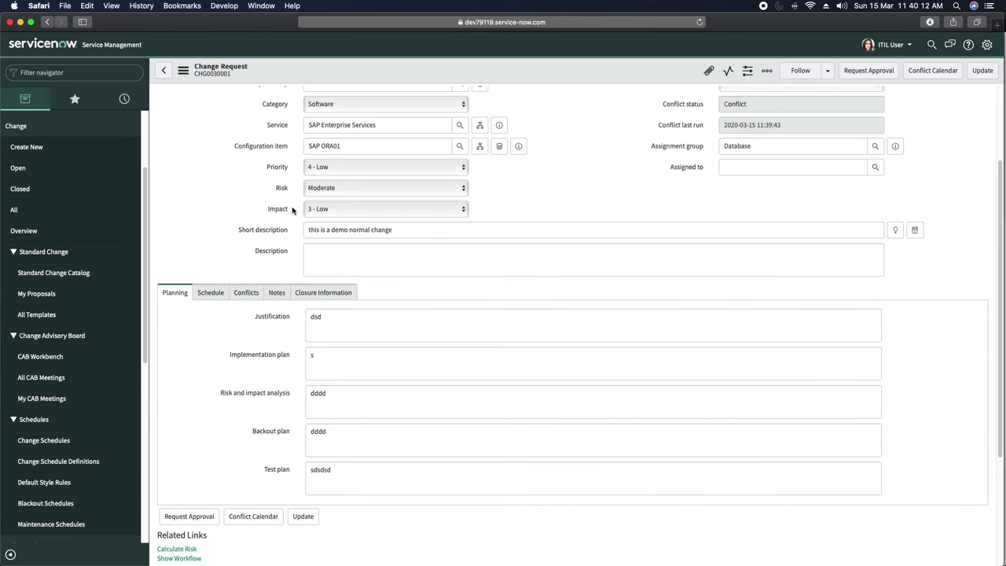
click(246, 293)
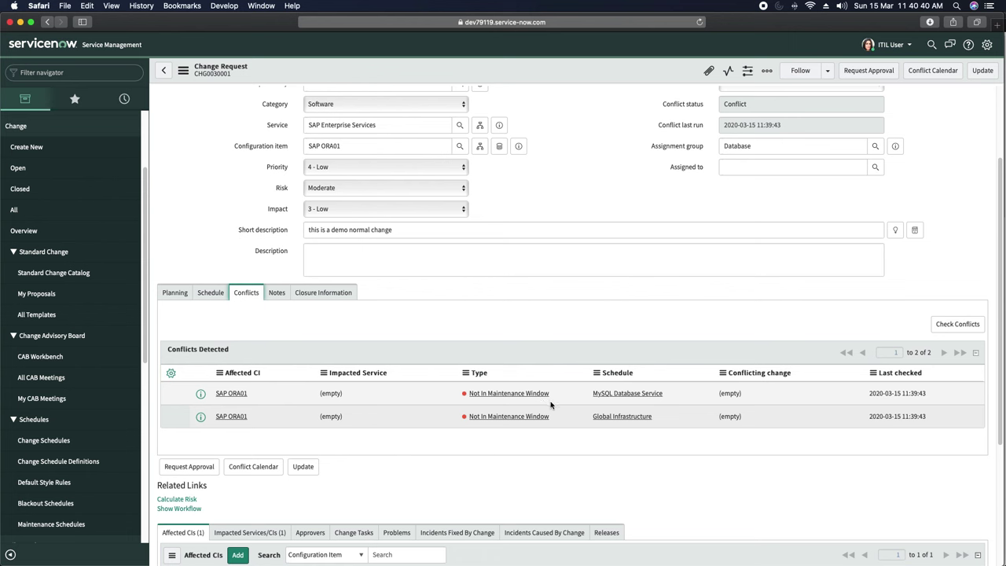
scroll(542, 402, down, 1)
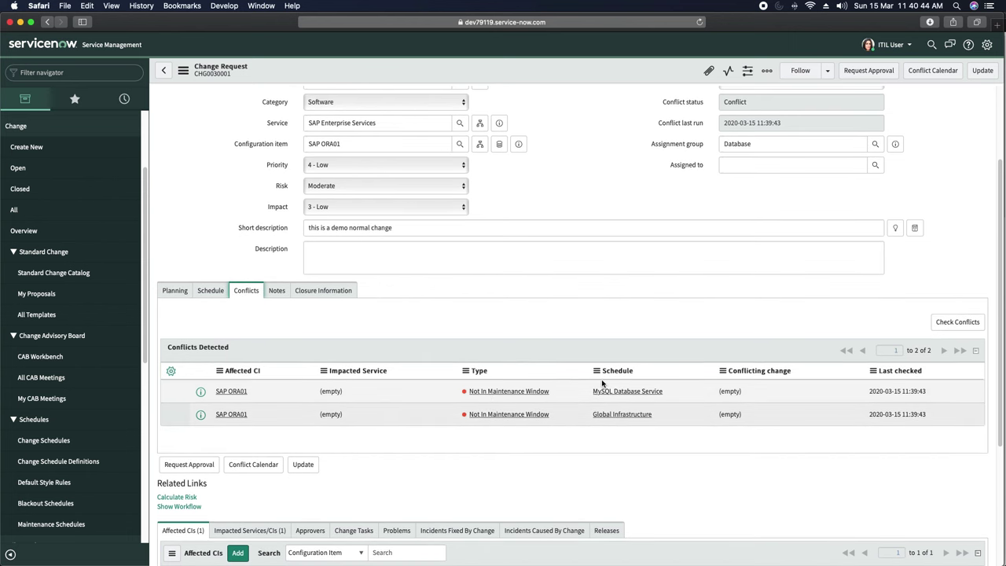
scroll(515, 378, down, 2)
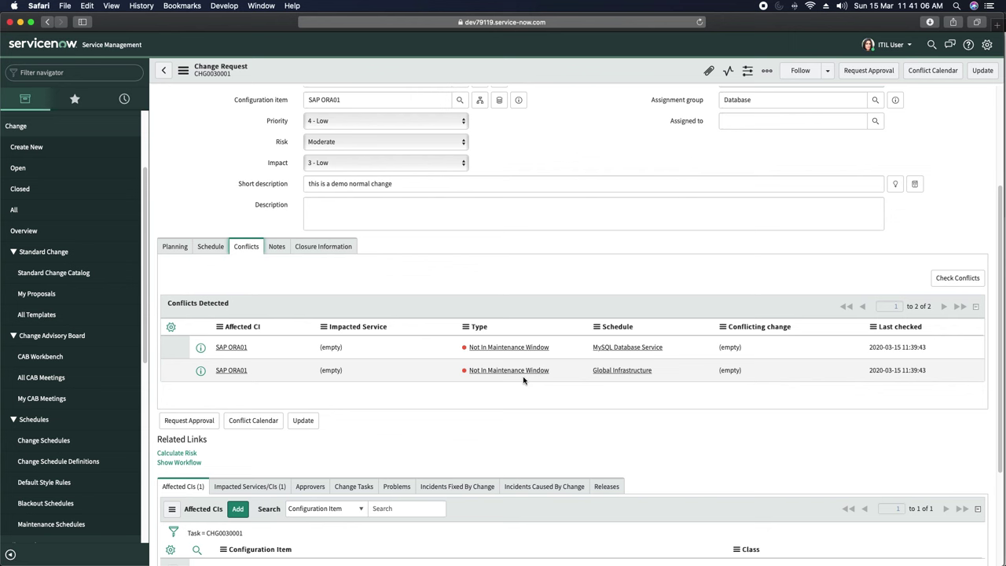
- Review the impacted services and the affected CIs related to the change request
scroll(472, 379, down, 1)
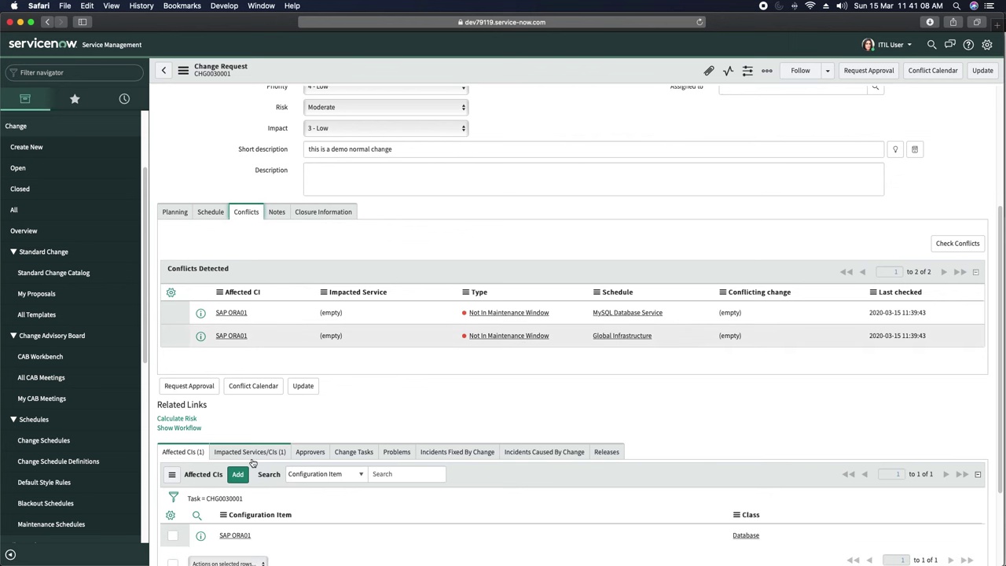
click(264, 454)
scroll(259, 468, down, 2)
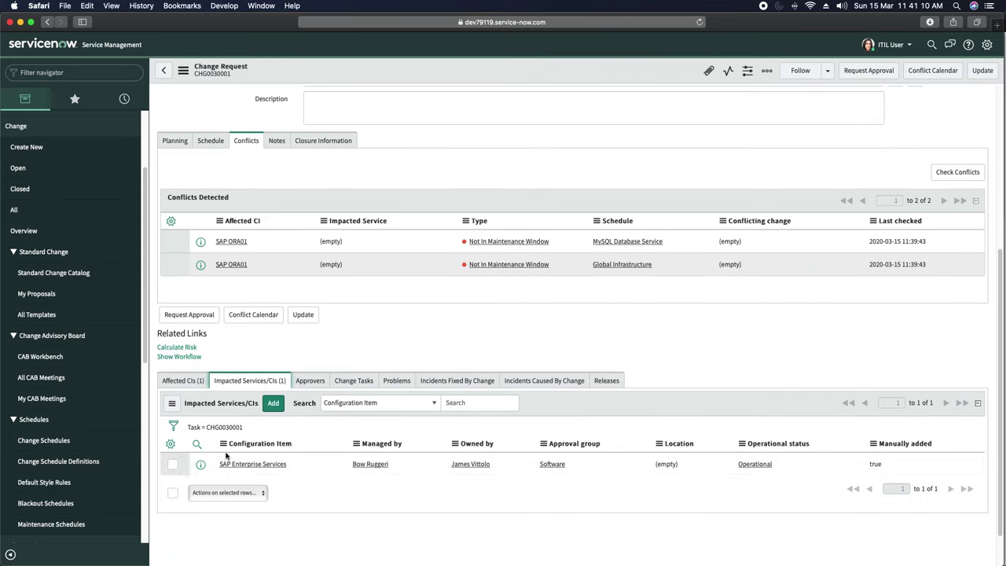
click(183, 381)
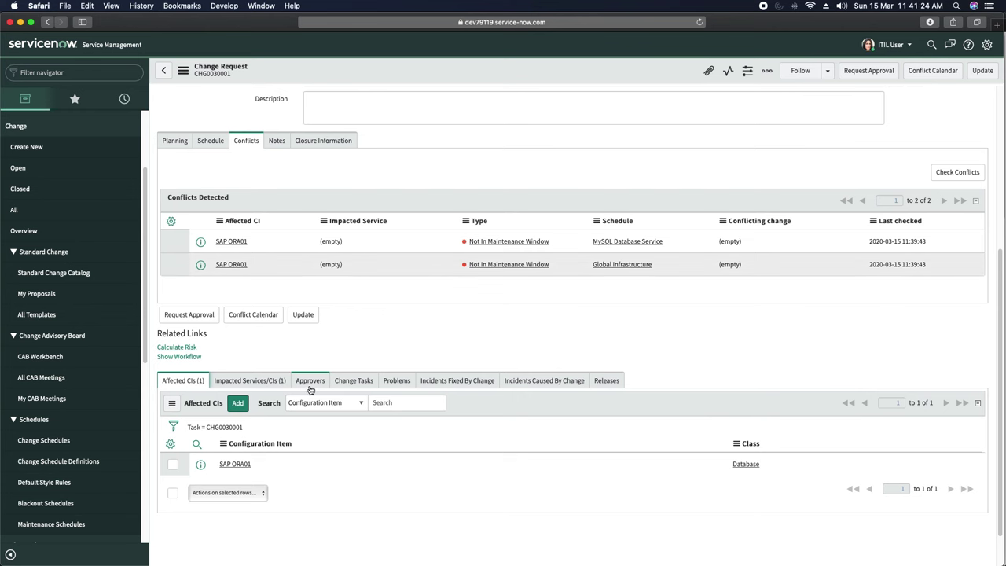
- Calculate the risk of the change request and review the resulting values on the form
scroll(310, 390, down, 2)
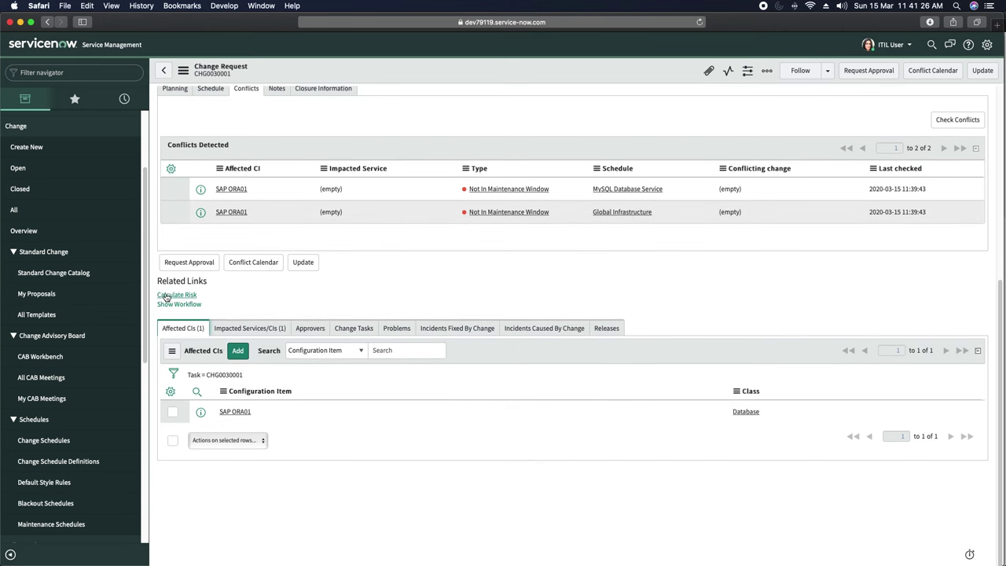
click(180, 297)
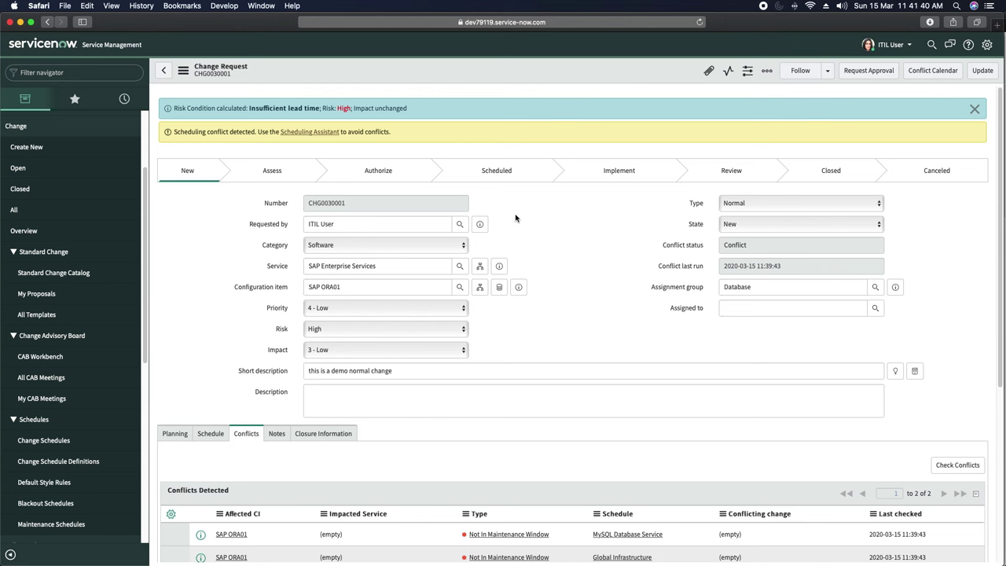
scroll(650, 330, down, 3)
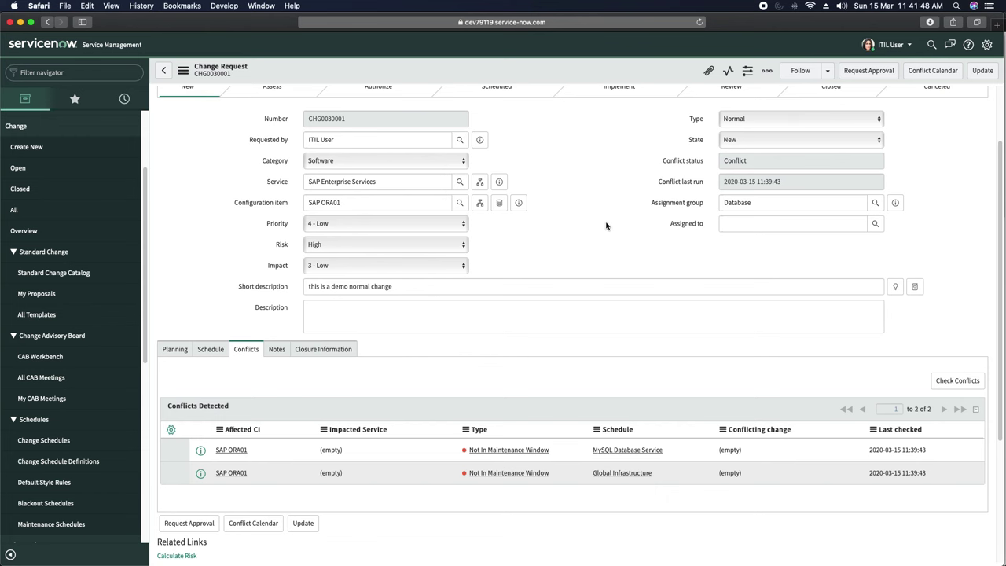
scroll(605, 224, down, 2)
scroll(645, 222, up, 5)
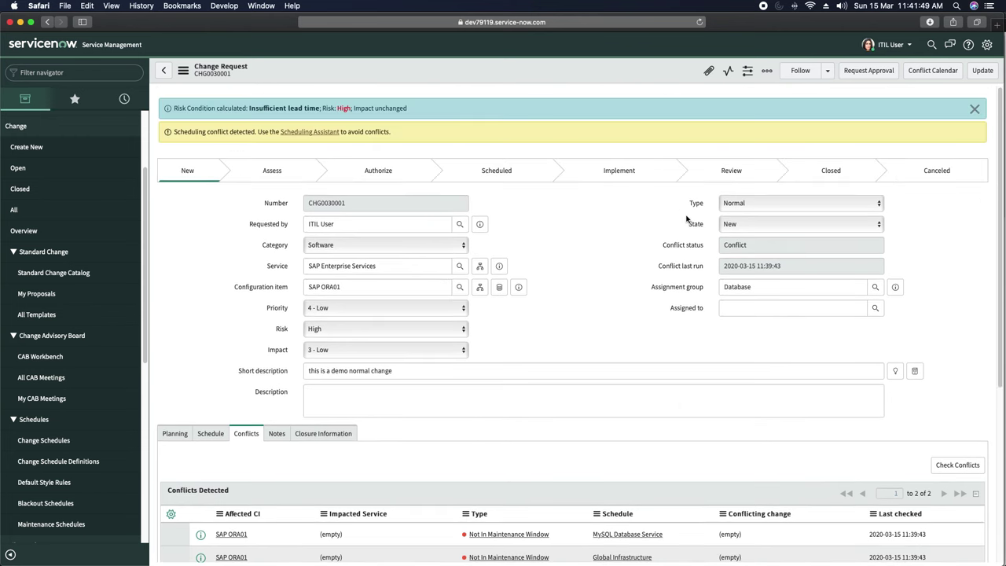
- Request approval for the change request and review its list of approvers and their assignment group
click(865, 75)
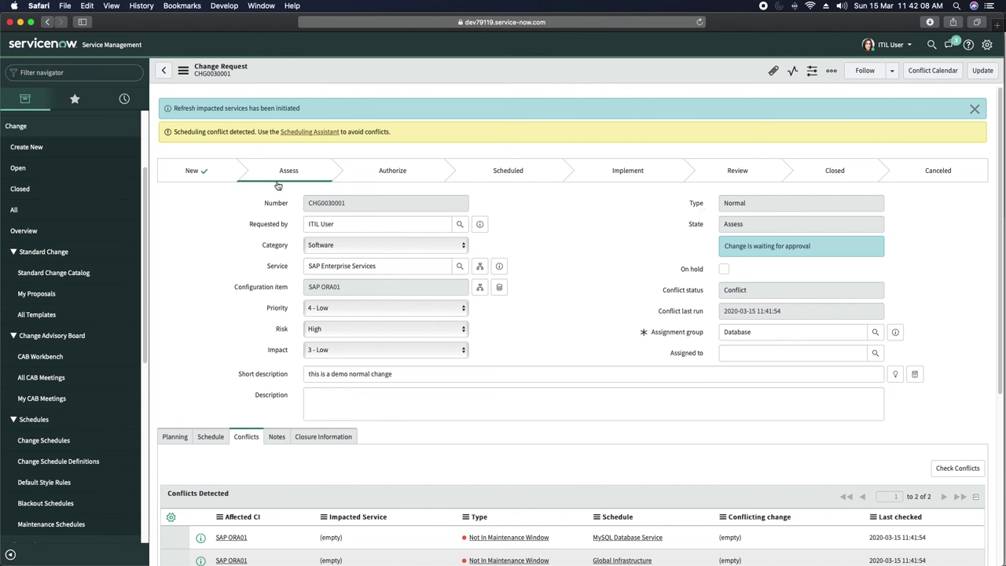
scroll(478, 258, down, 5)
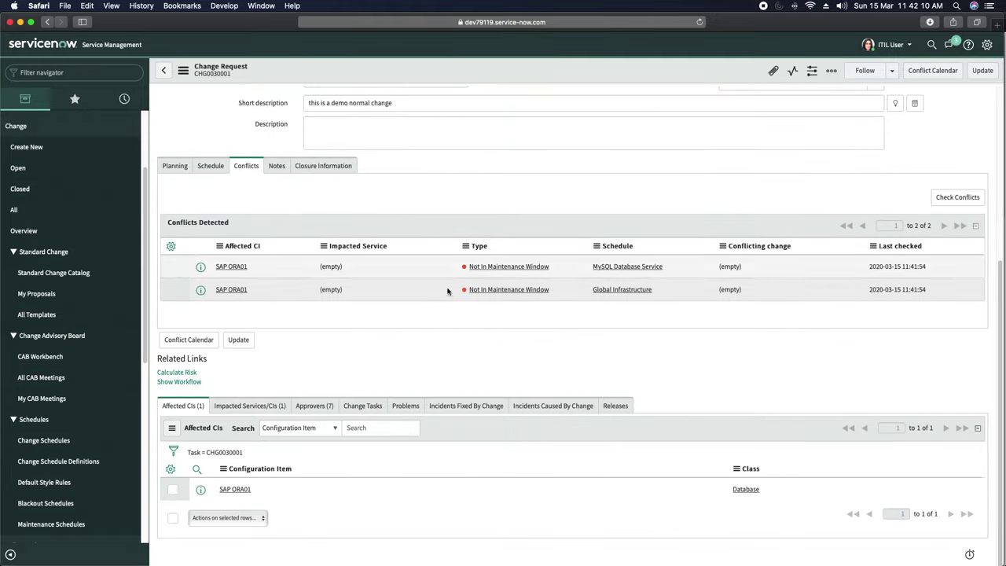
click(316, 406)
scroll(358, 422, down, 2)
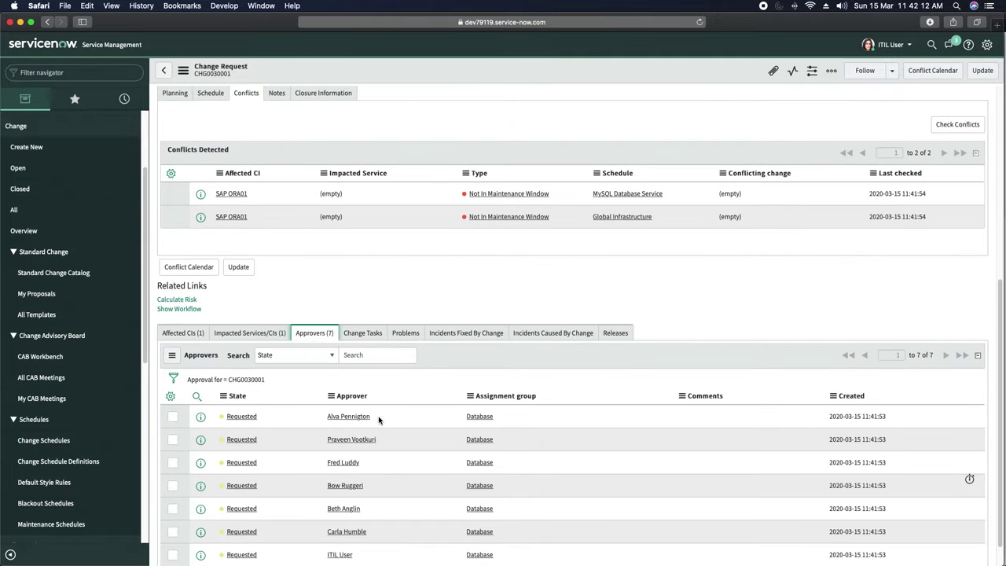
scroll(358, 488, down, 1)
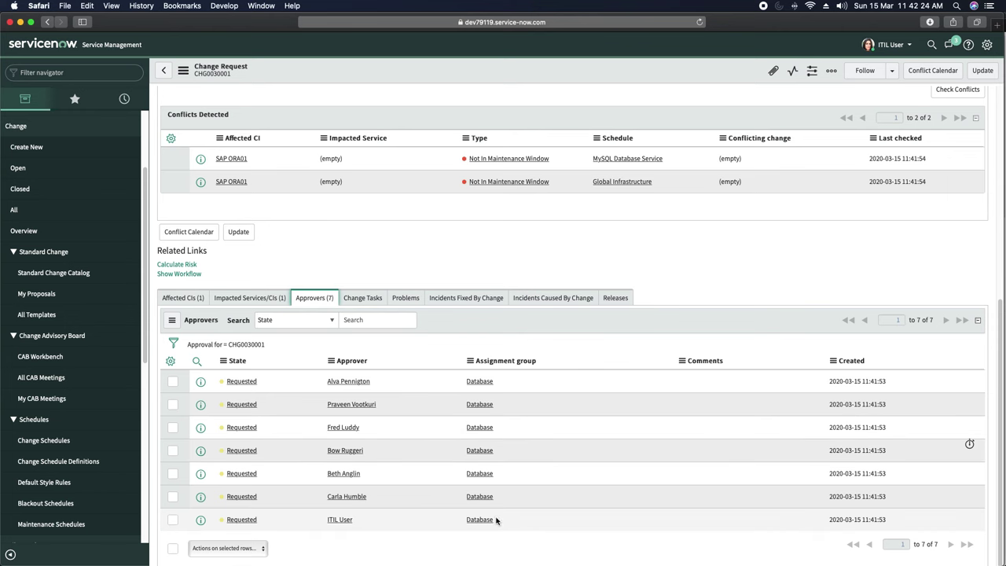
scroll(472, 478, up, 5)
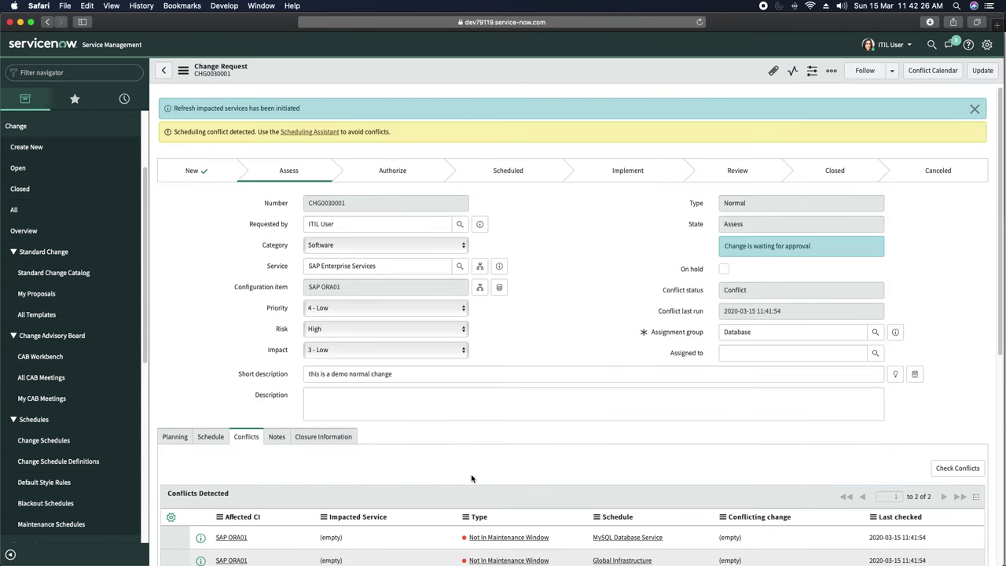
- Approve the change request through the ITIL User's row in the approvers list
scroll(521, 388, down, 5)
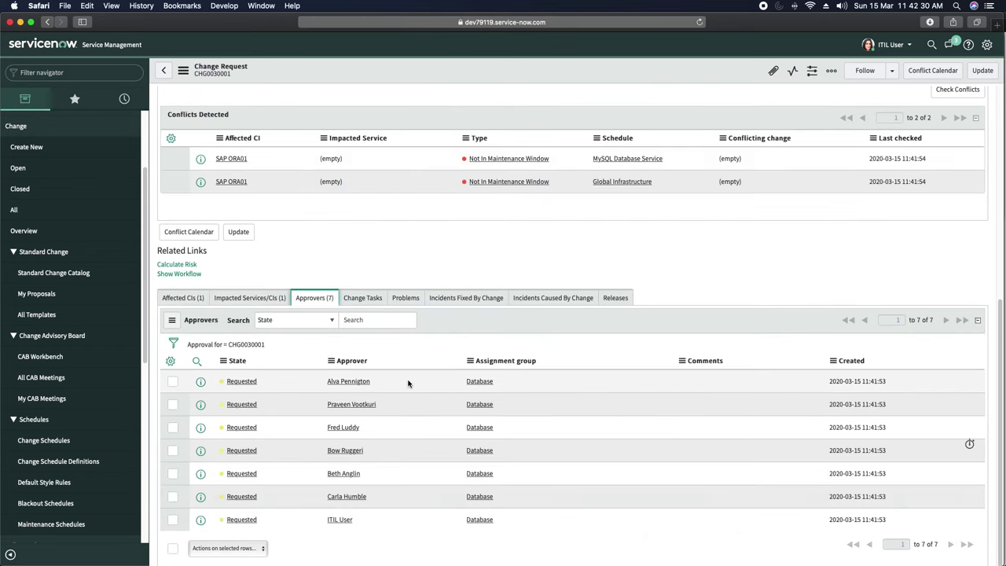
right_click(367, 520)
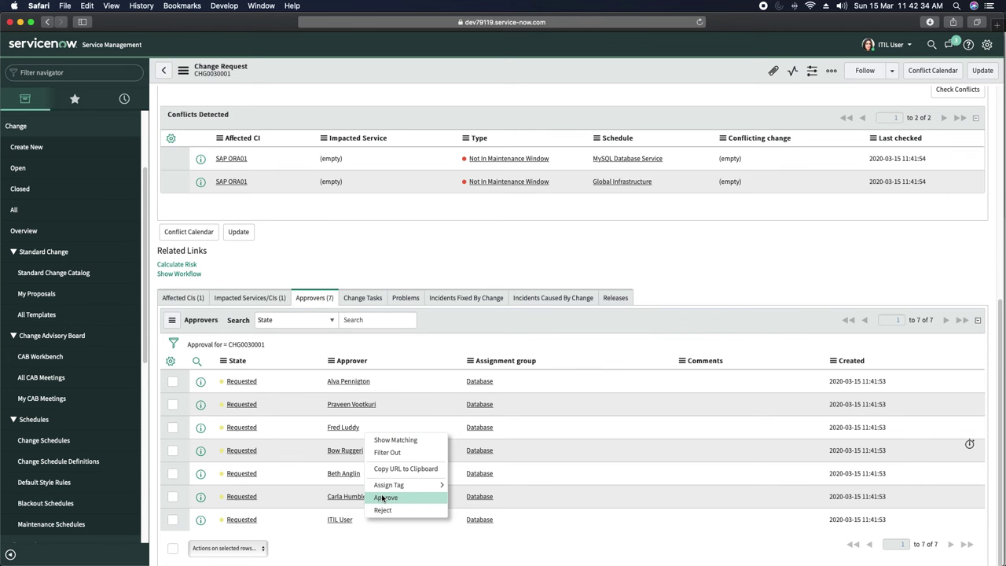
click(383, 498)
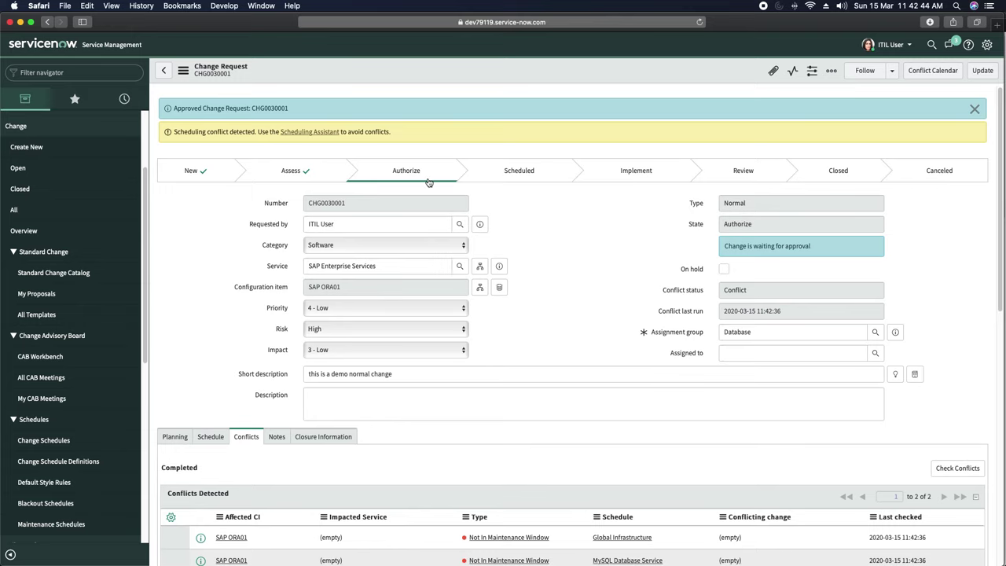
- Copy the cab approver entry from the CAB Approval rows in the approvers list and impersonate that user
scroll(523, 272, down, 8)
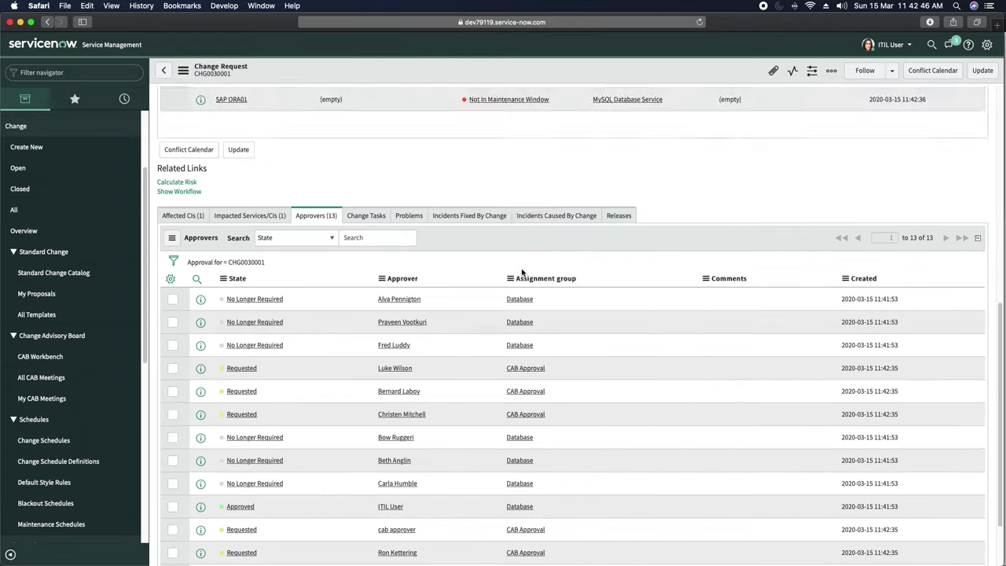
scroll(523, 272, down, 2)
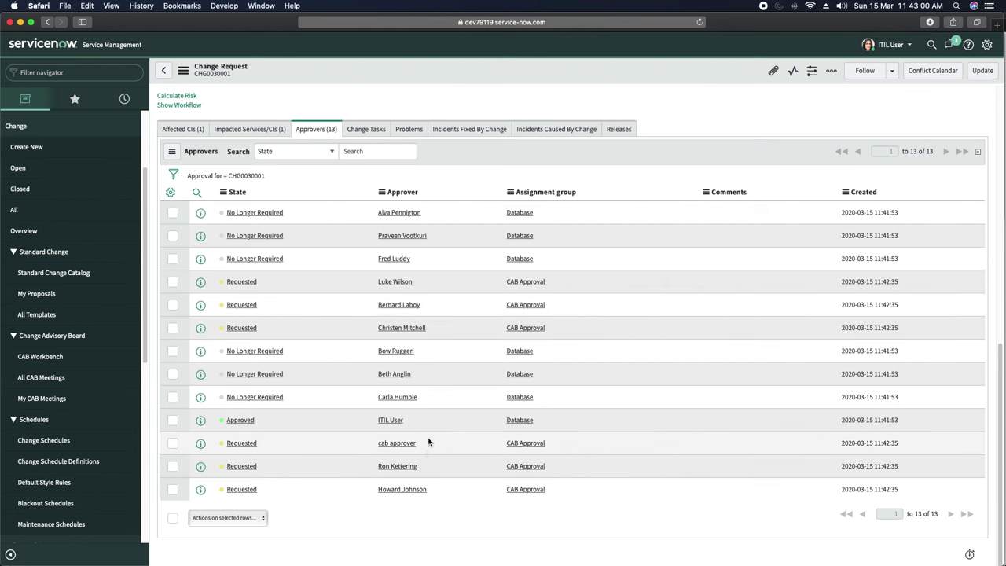
drag(421, 445, 377, 443)
key(super+c)
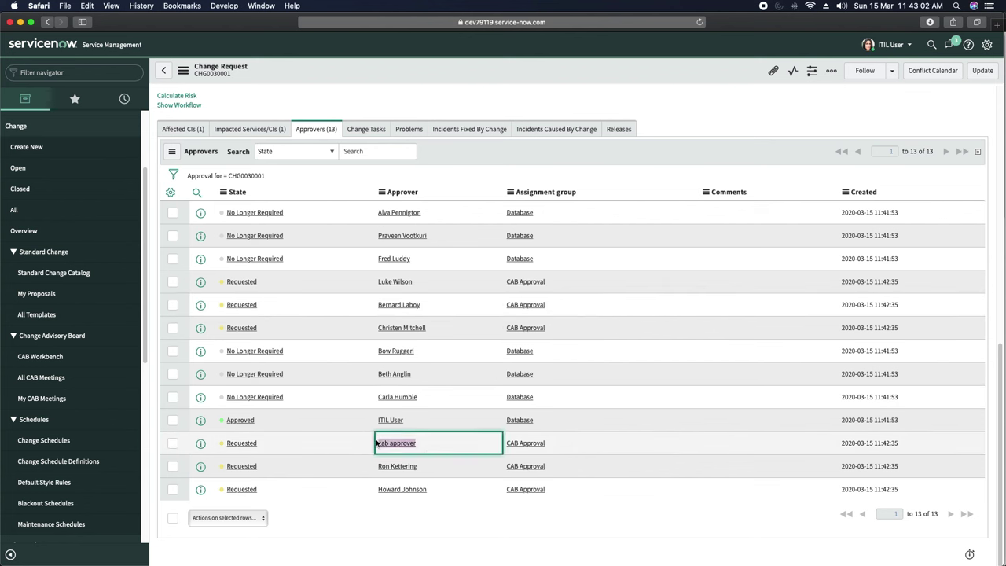
click(888, 44)
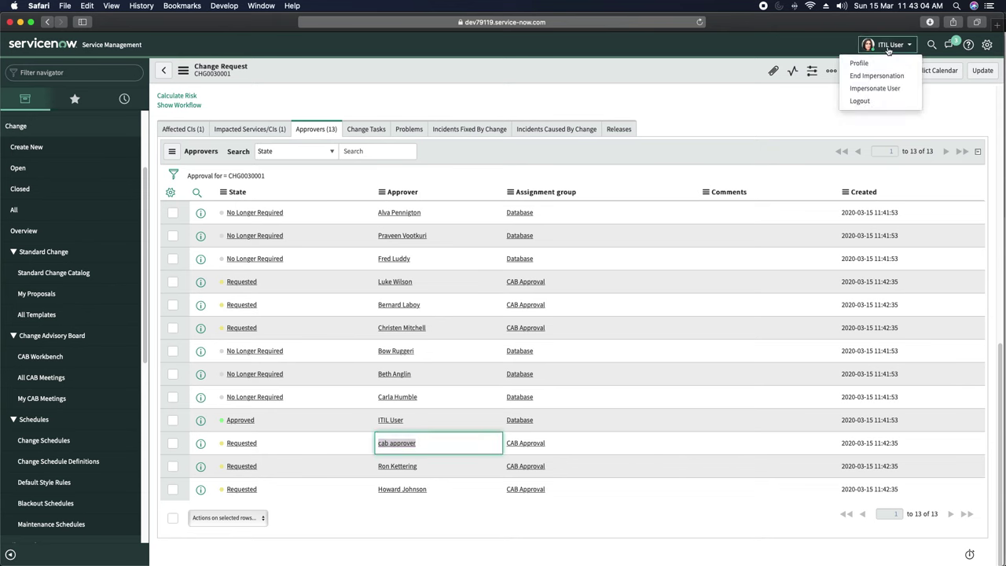
click(877, 89)
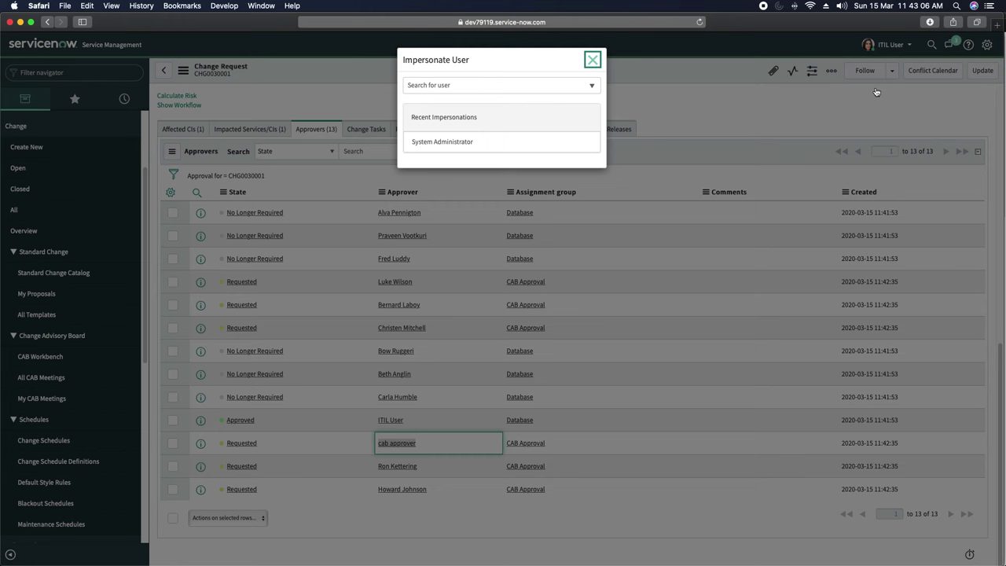
click(472, 88)
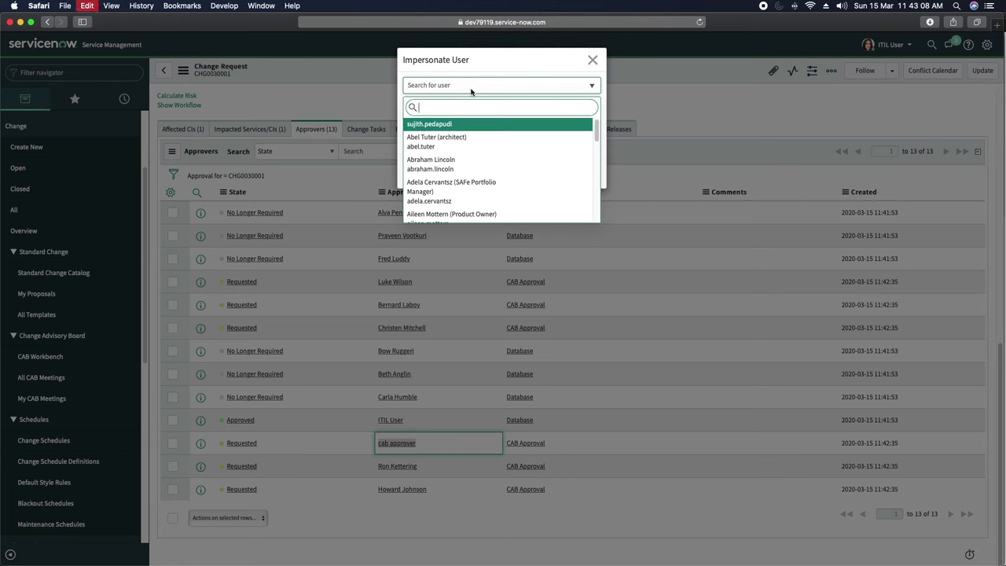
key(super+v)
click(440, 124)
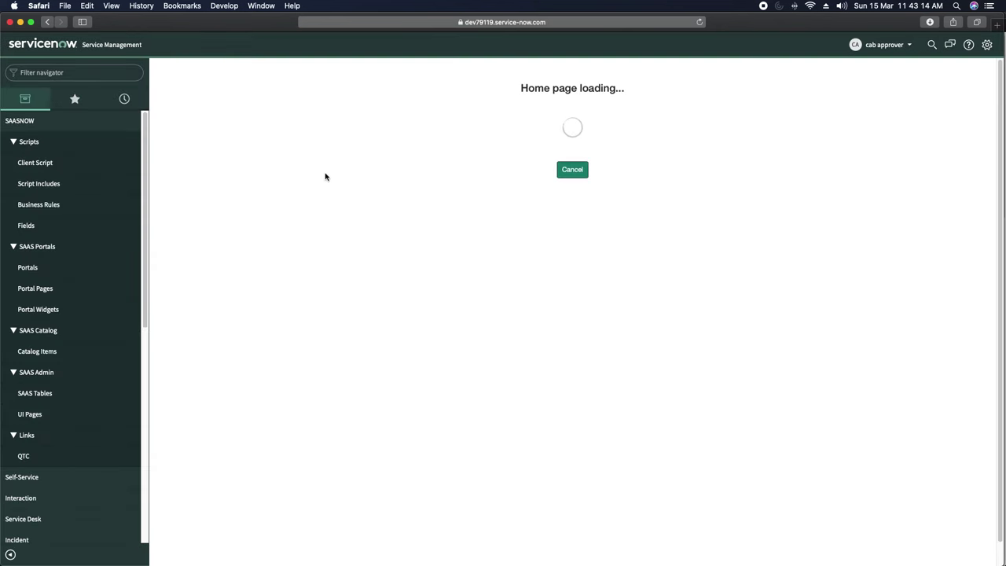
- Look through the Self-Service and Change modules of the navigator for a place to handle pending approvals
click(77, 130)
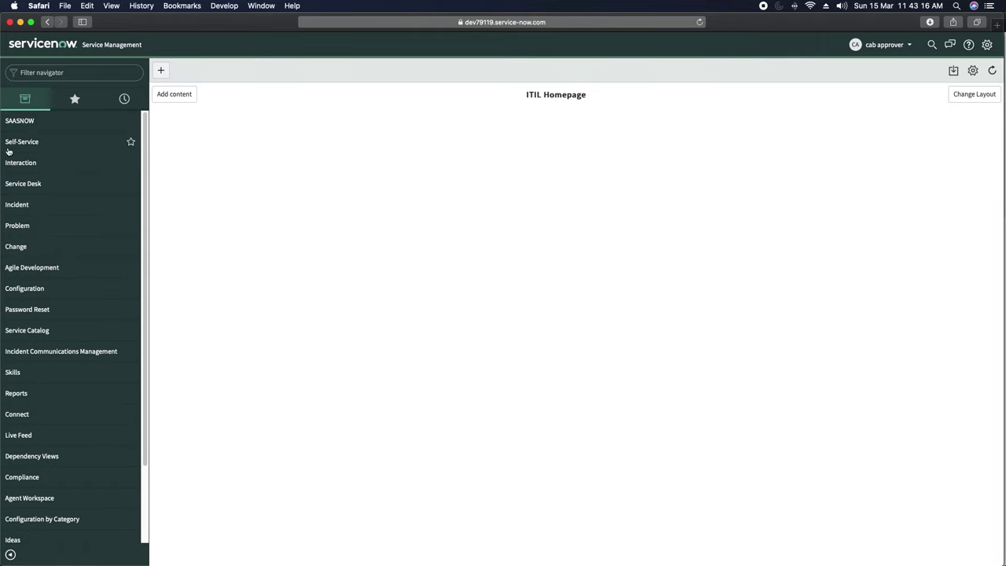
click(35, 143)
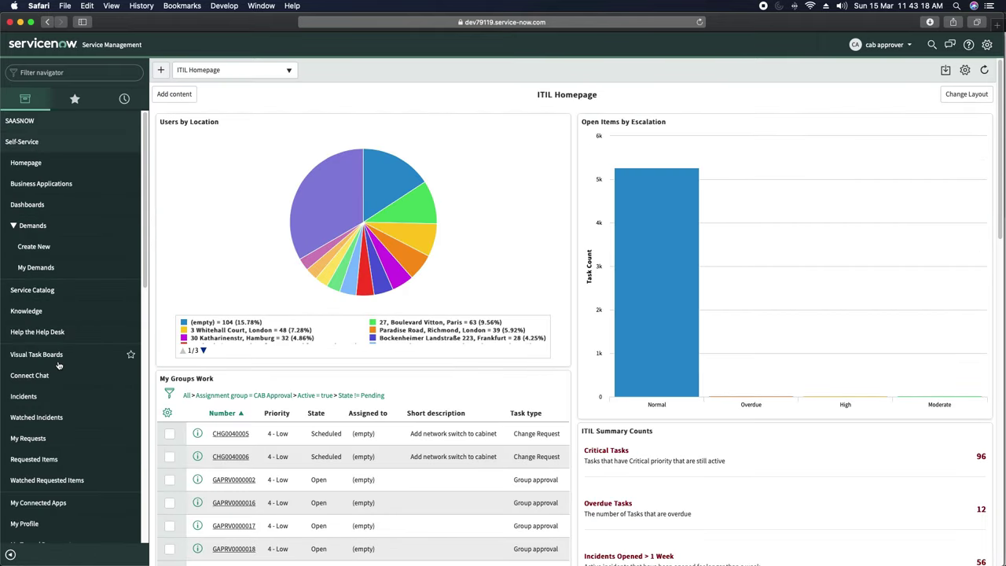
scroll(58, 365, down, 6)
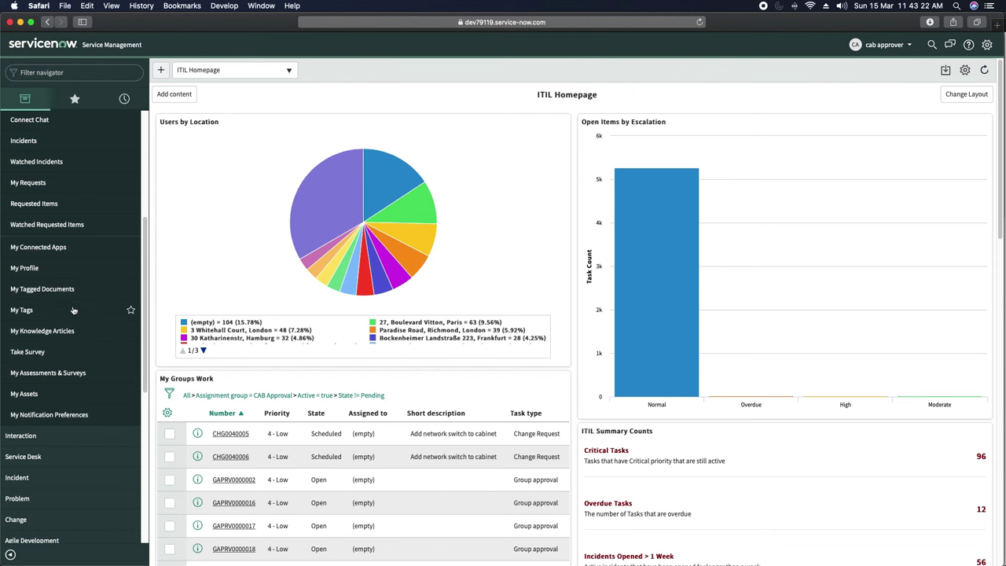
scroll(74, 311, up, 5)
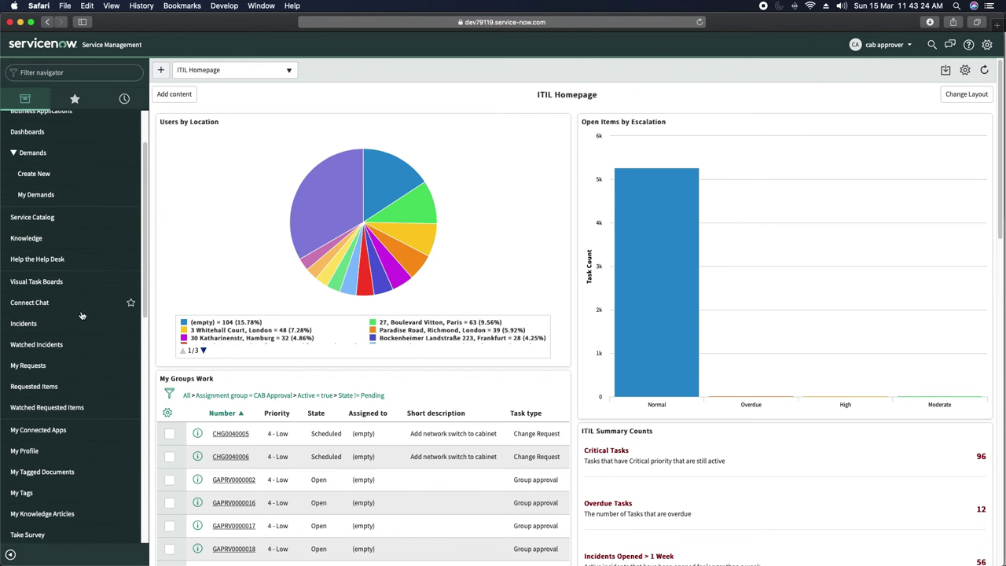
scroll(82, 316, up, 2)
scroll(84, 316, down, 4)
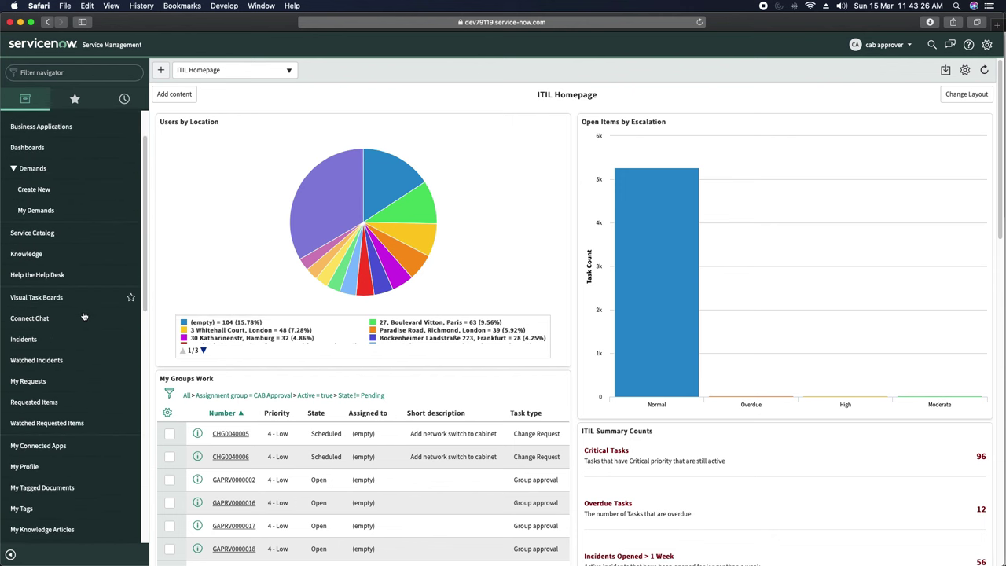
scroll(84, 316, down, 11)
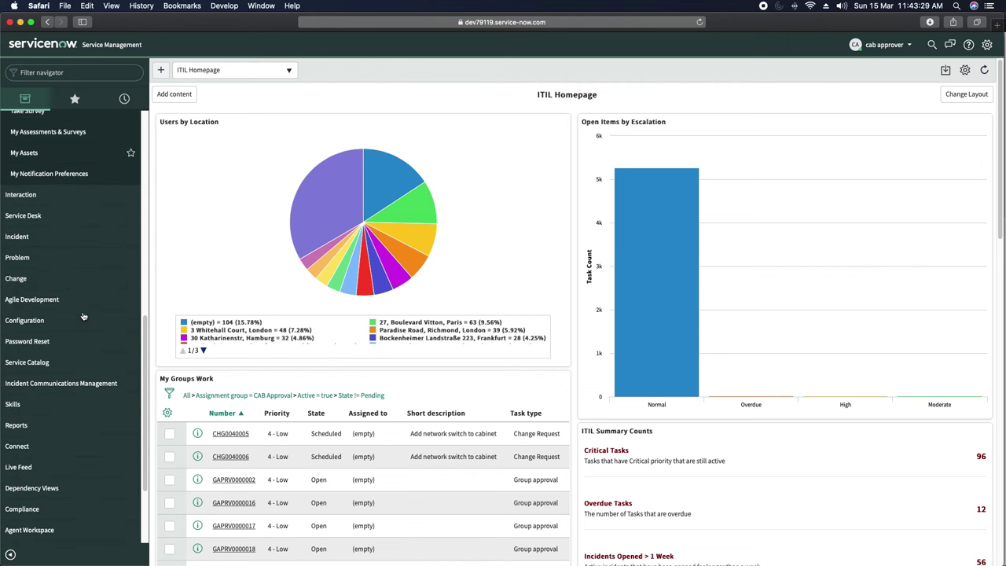
click(27, 282)
scroll(71, 339, down, 2)
scroll(72, 340, down, 3)
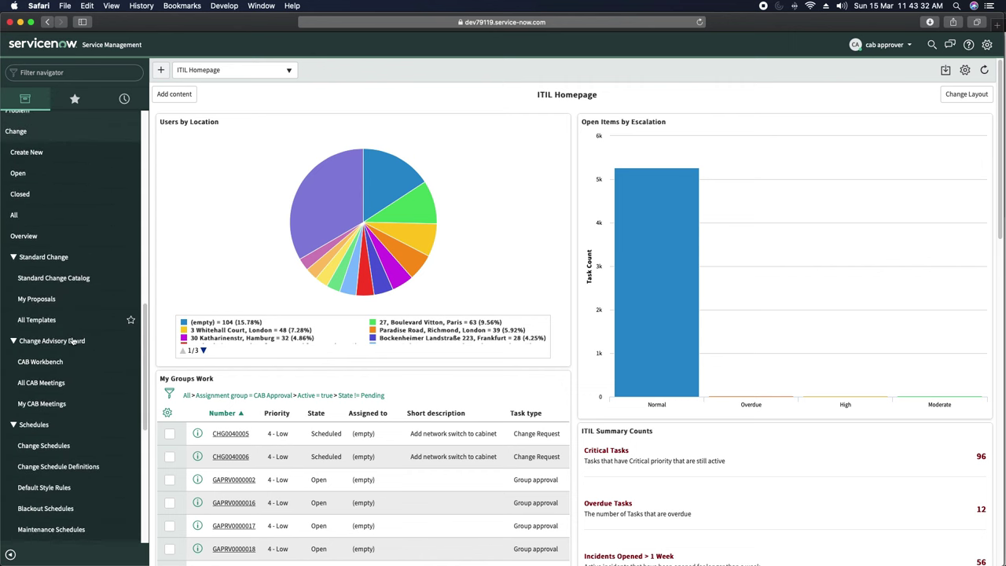
scroll(41, 309, down, 2)
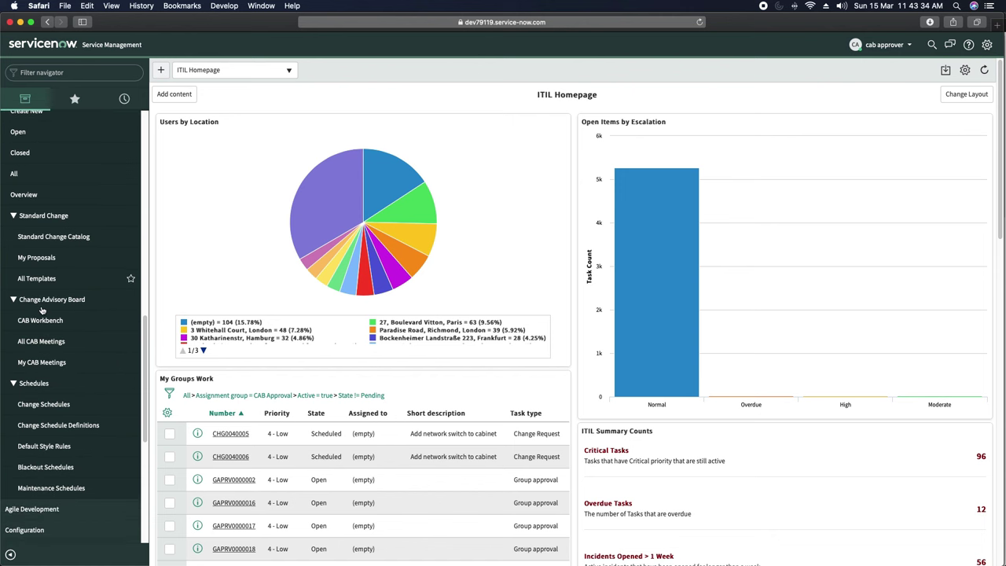
scroll(71, 179, up, 15)
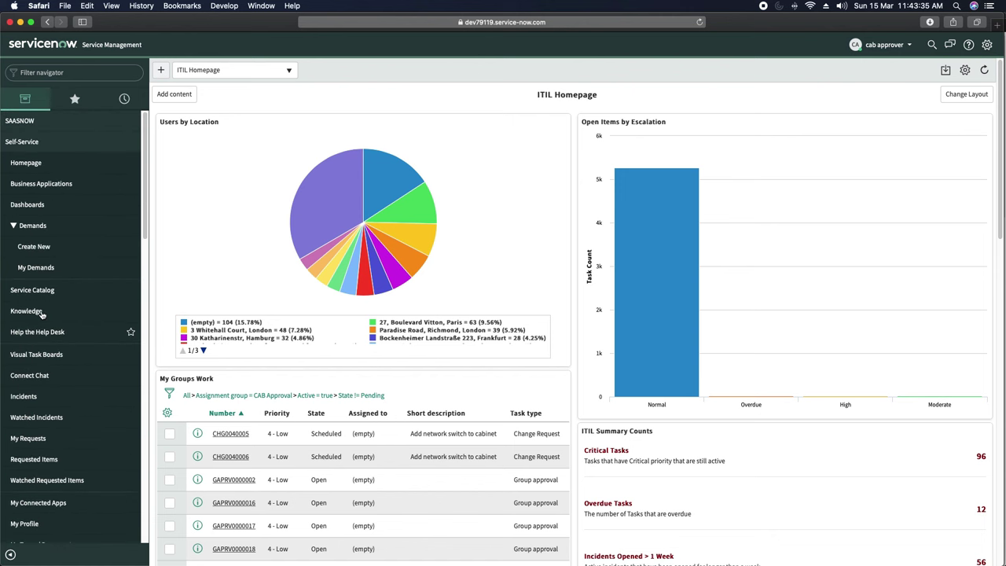
- Filter the navigator by "appro", open My Approvals, and approve the cab approver's pending request for the change
click(66, 74)
text(appro)
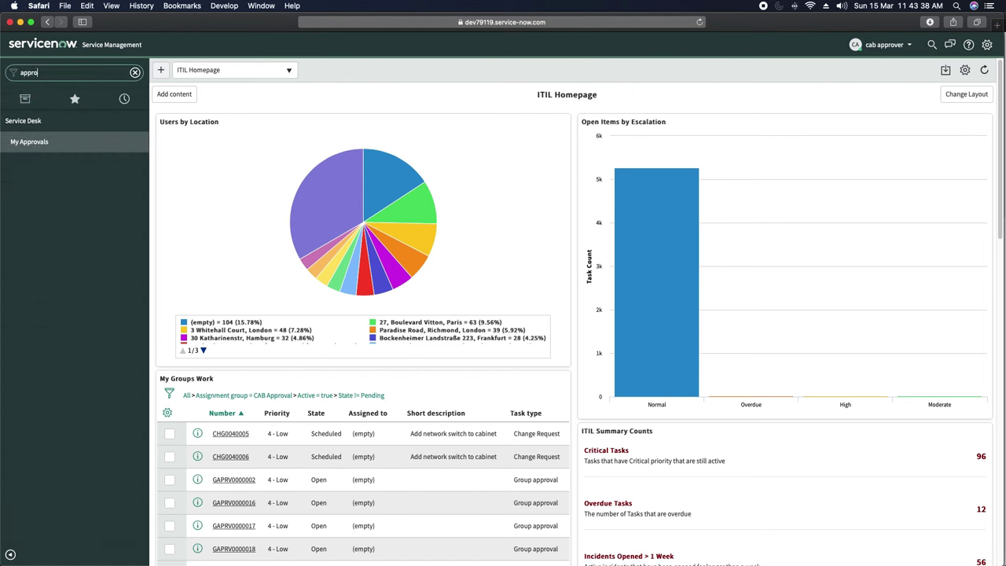
click(28, 143)
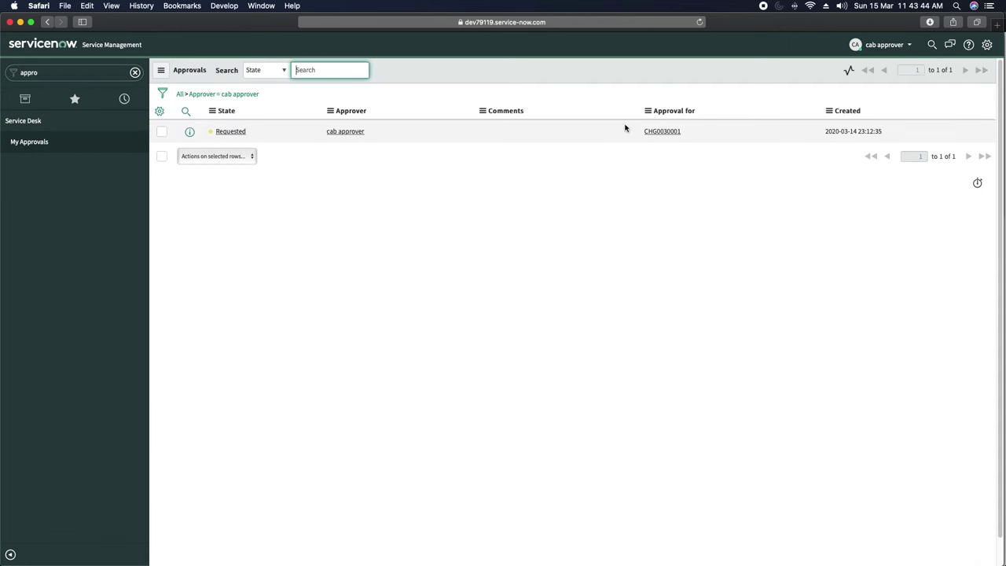
right_click(377, 134)
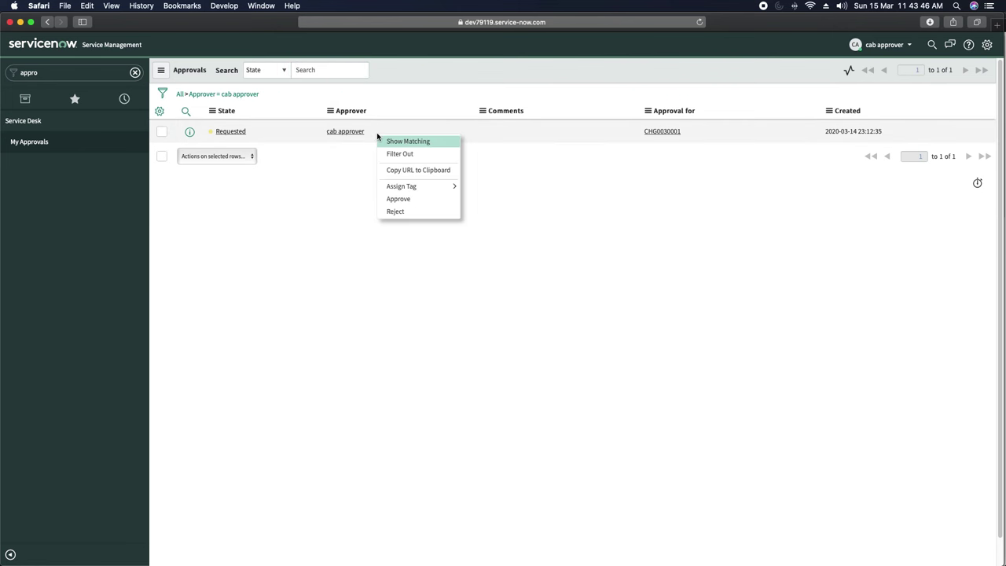
click(401, 199)
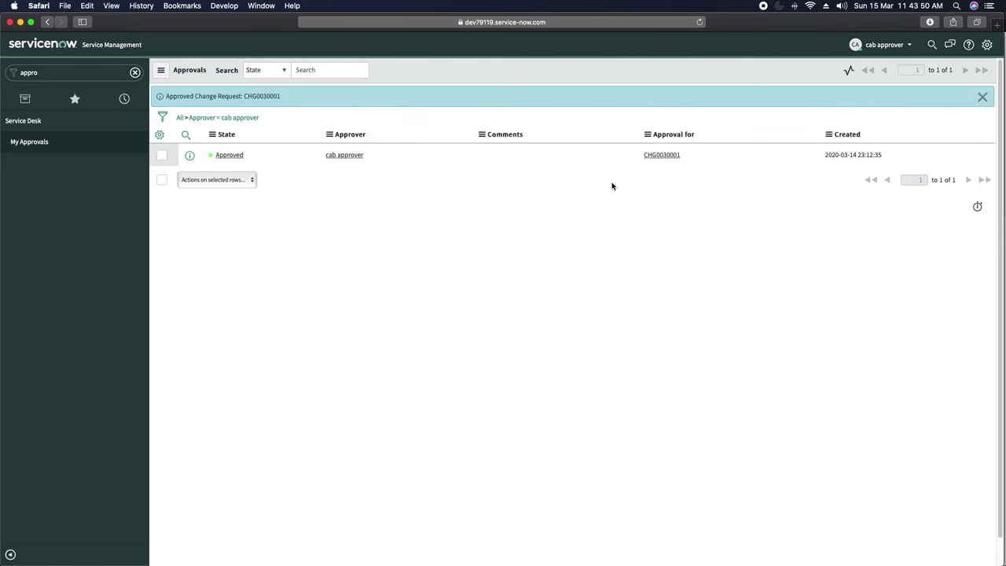
- Switch the impersonation back to ITIL User and show the history of recently visited records
click(888, 46)
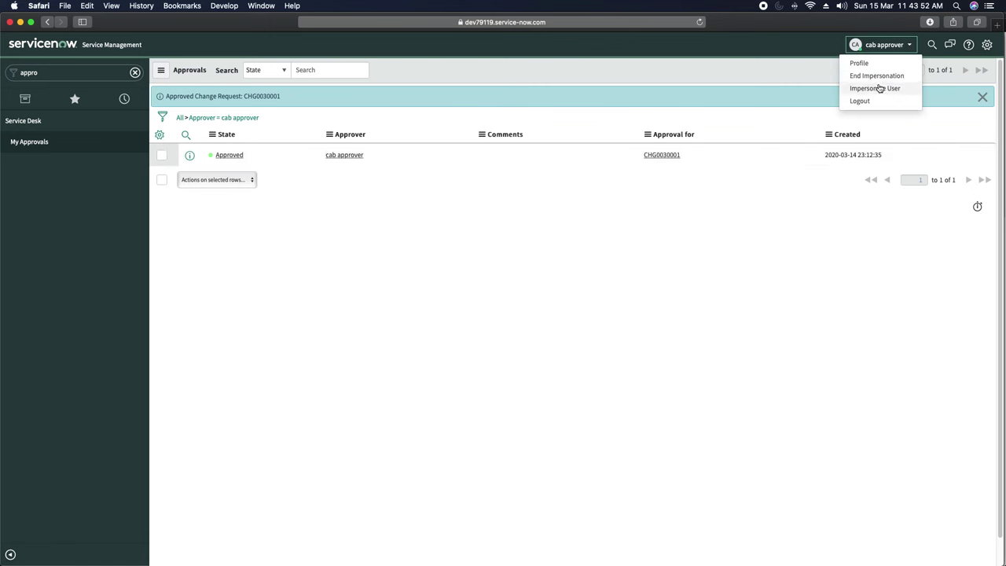
click(881, 88)
click(434, 184)
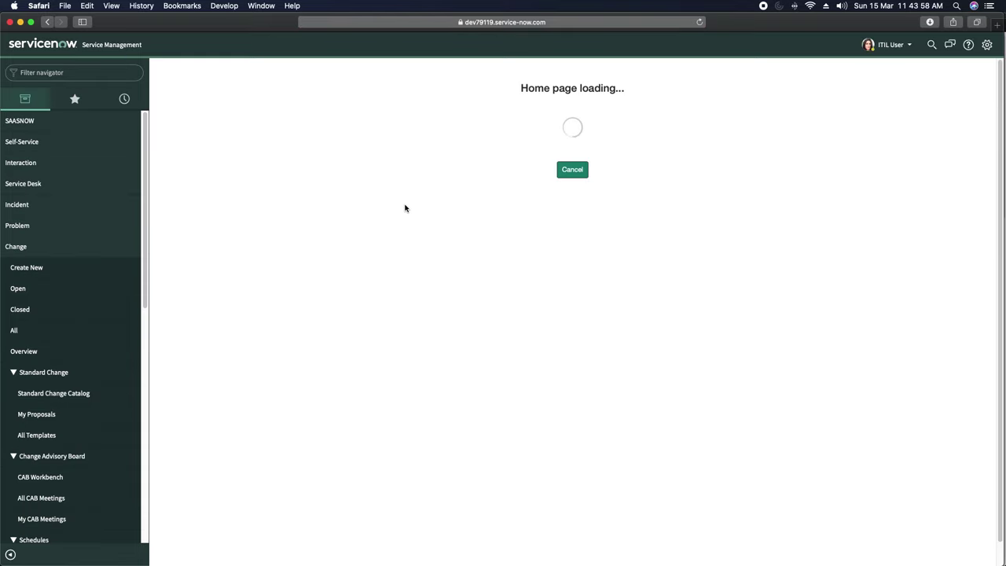
click(89, 102)
click(127, 103)
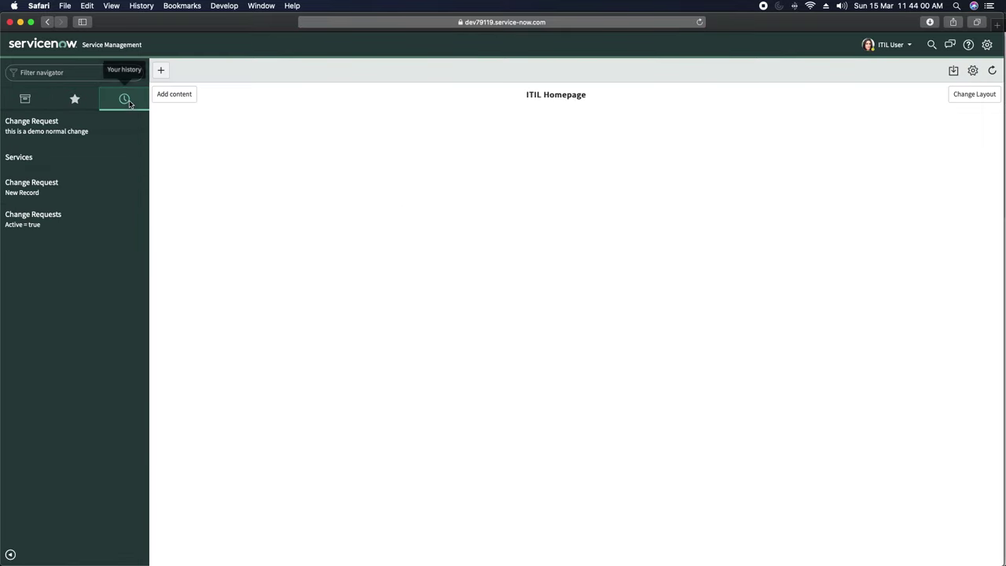
- Reopen the "this is a demo normal change" request from the history and review its State choices and planned schedule
click(52, 131)
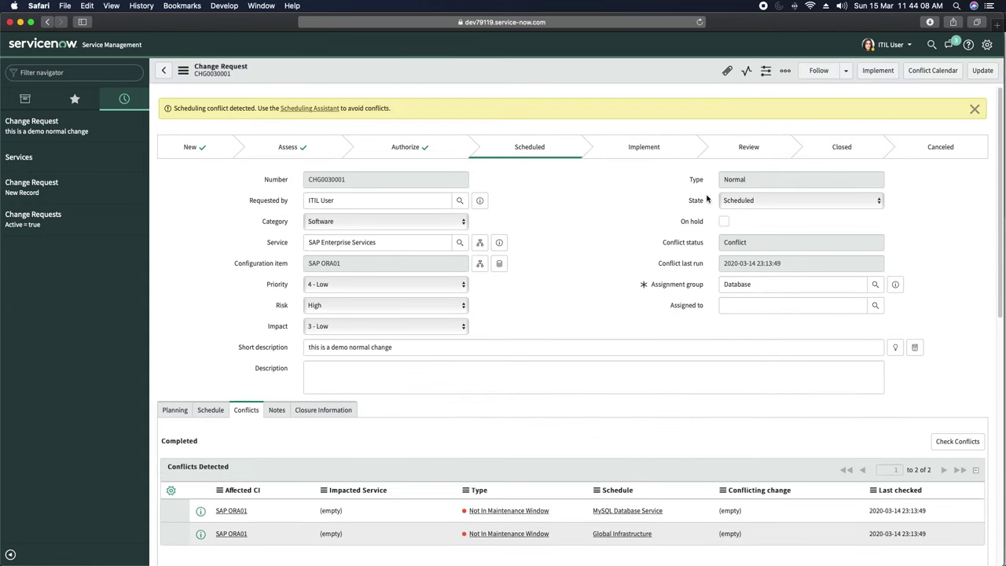
click(731, 202)
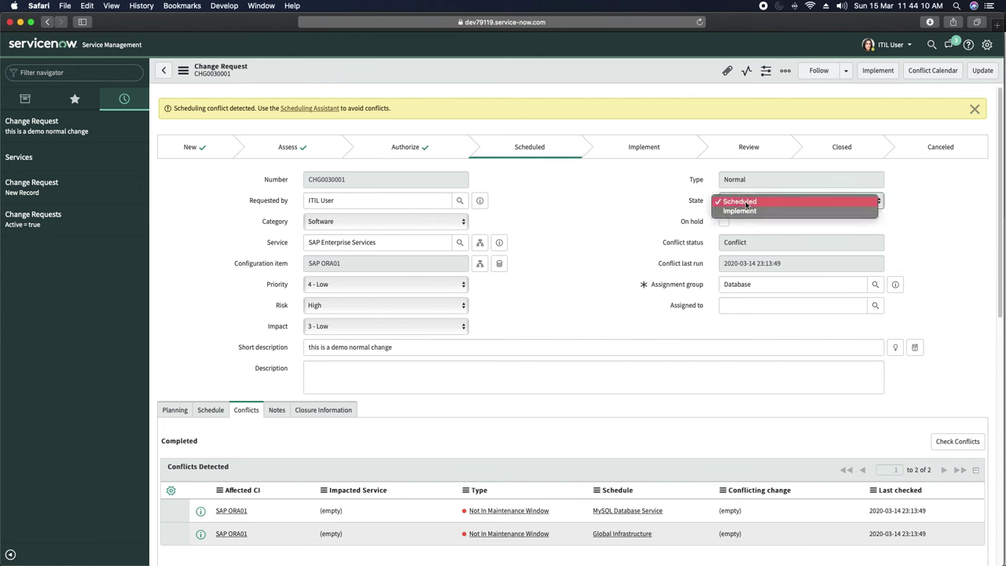
click(603, 206)
click(756, 206)
click(586, 254)
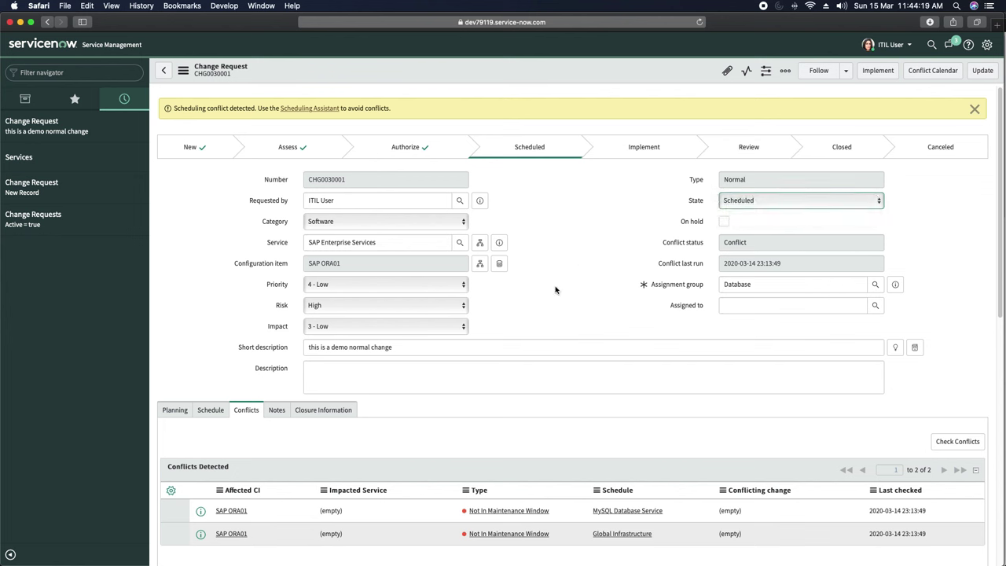
click(183, 412)
click(217, 365)
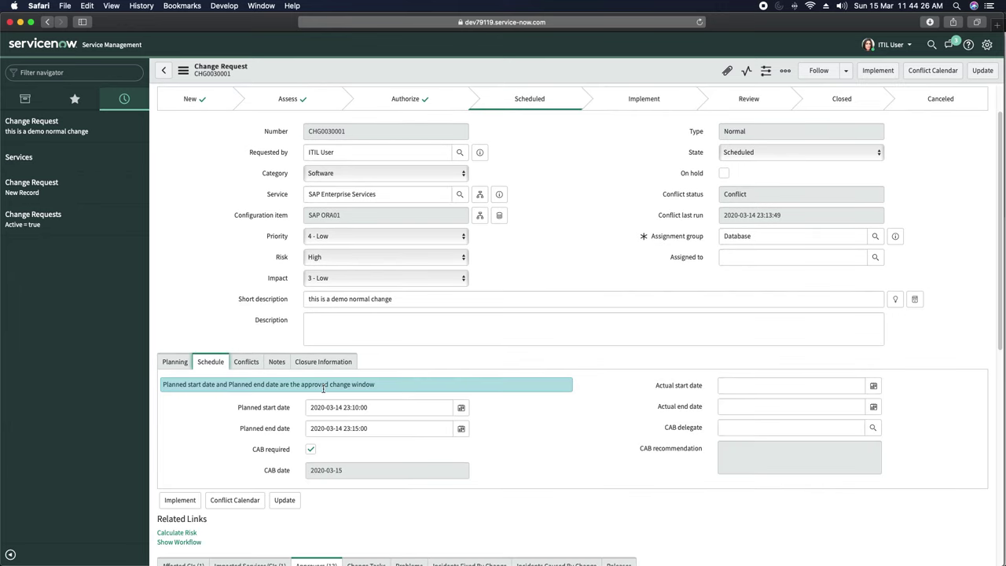
scroll(526, 319, down, 5)
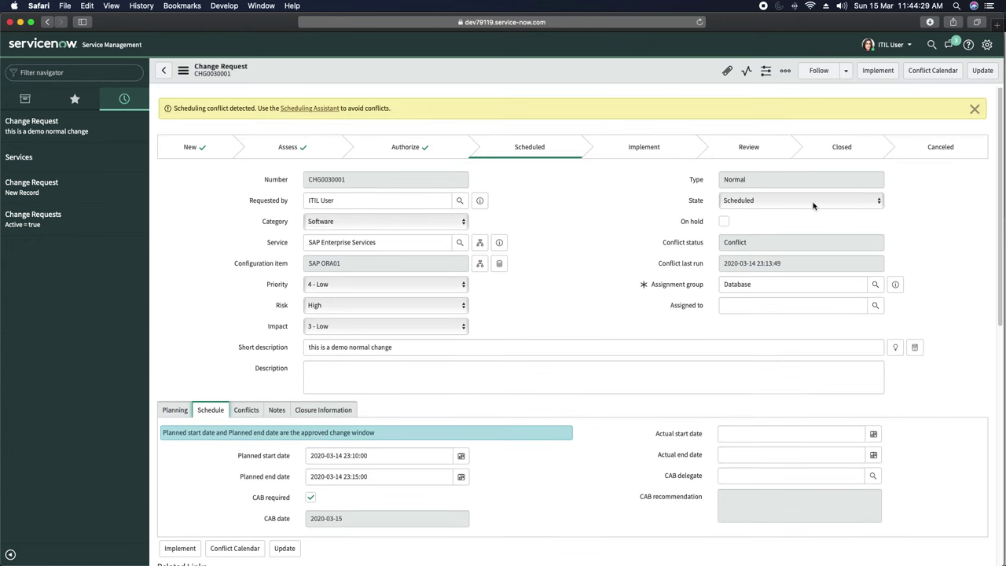
- Set the change's State to Implement, assign it to ITIL User, and move it into implementation
click(743, 201)
click(699, 211)
key(Down)
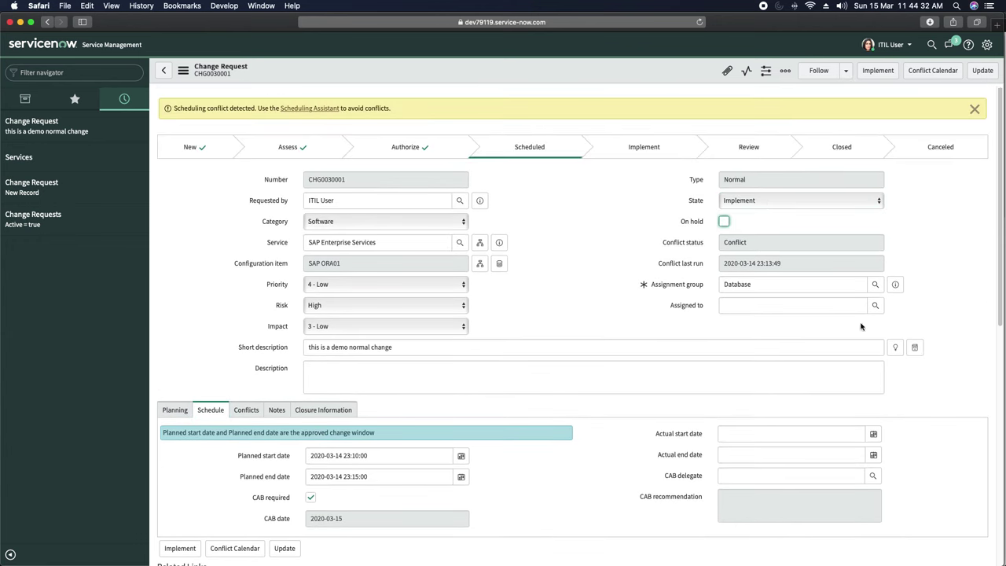
click(818, 302)
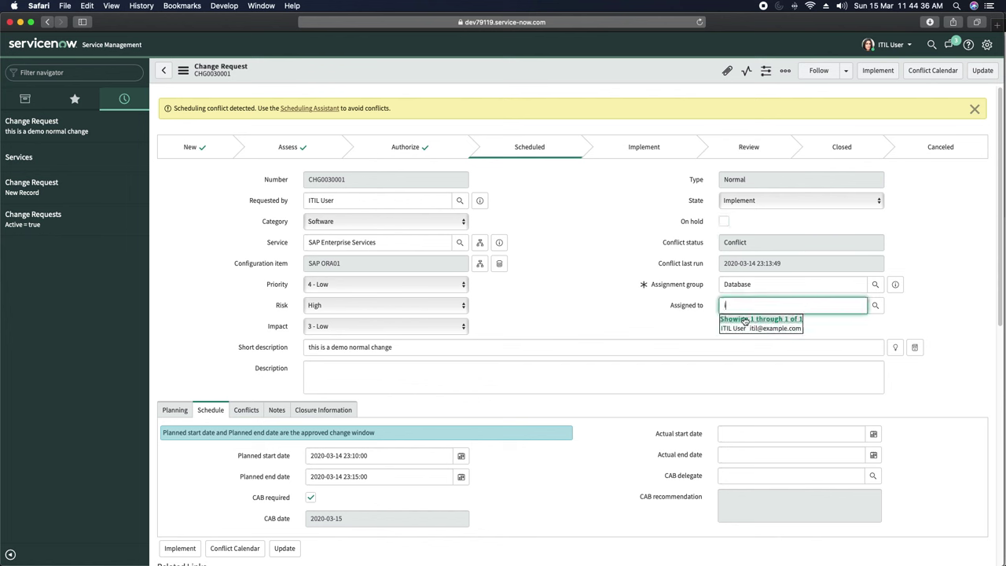
click(739, 324)
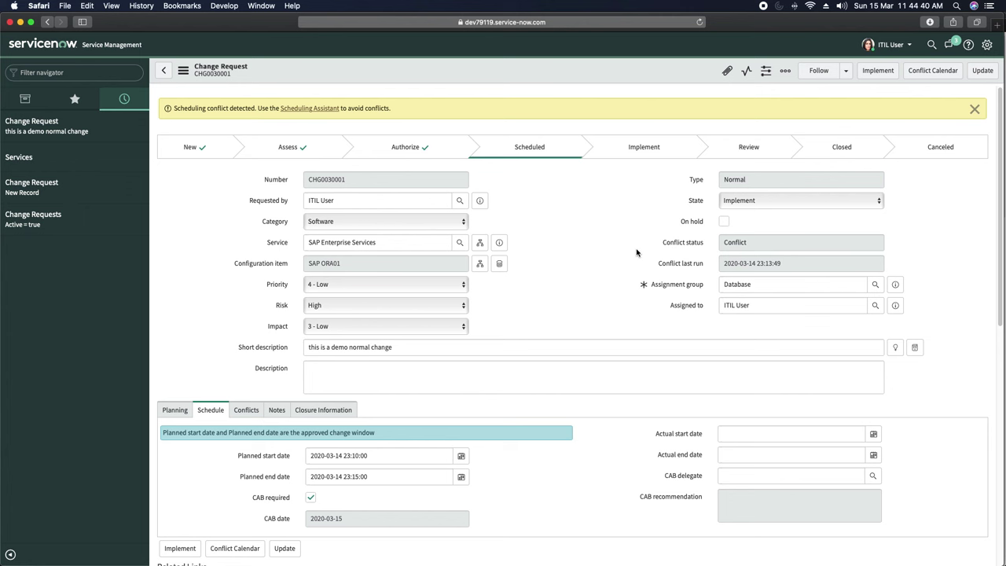
click(878, 73)
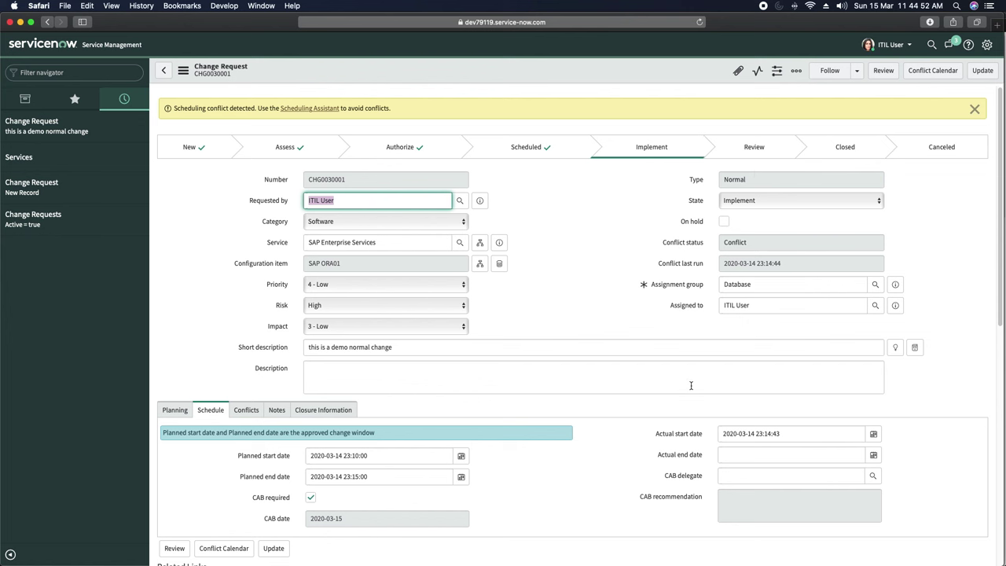
- Check the change's actual start date and approvers, and show its related change tasks
key(Tab)
click(806, 435)
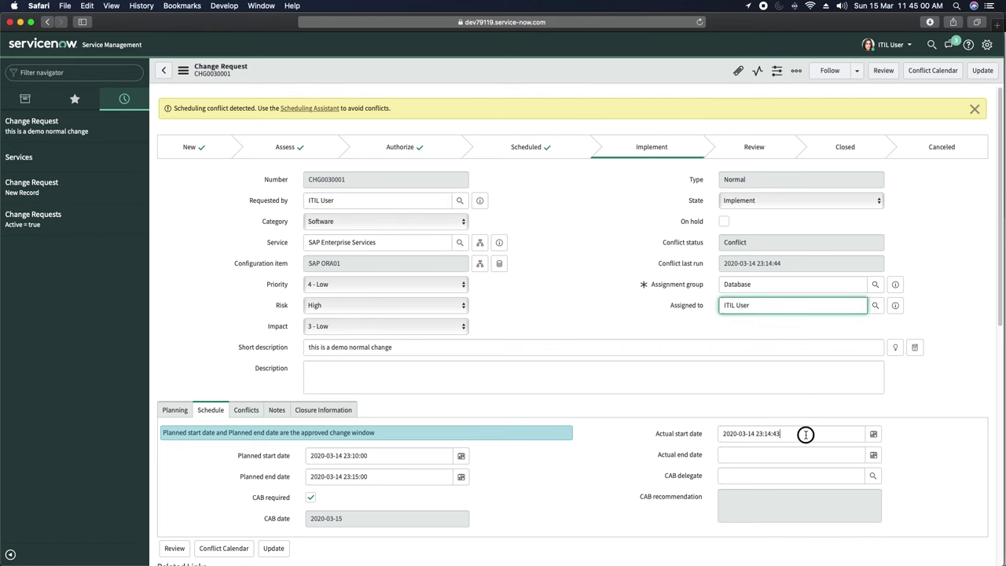
scroll(605, 373, down, 10)
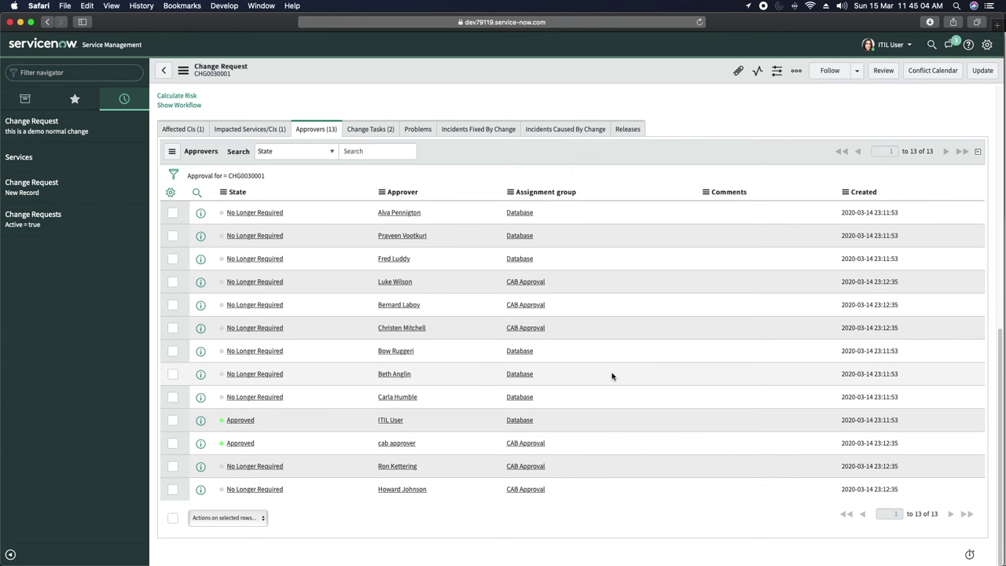
click(371, 132)
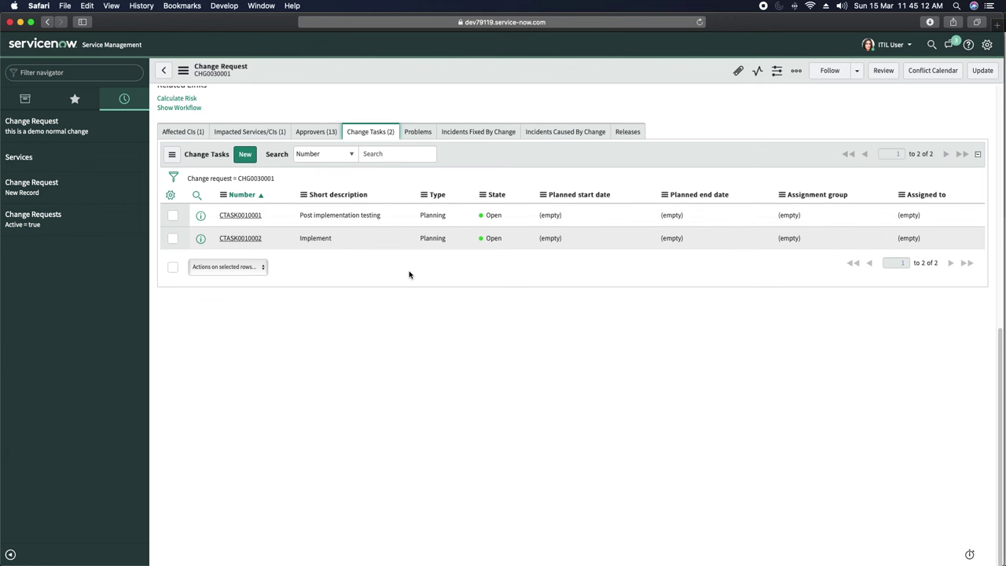
- Try to edit the State of the Post implementation testing task directly in the change tasks list
click(494, 214)
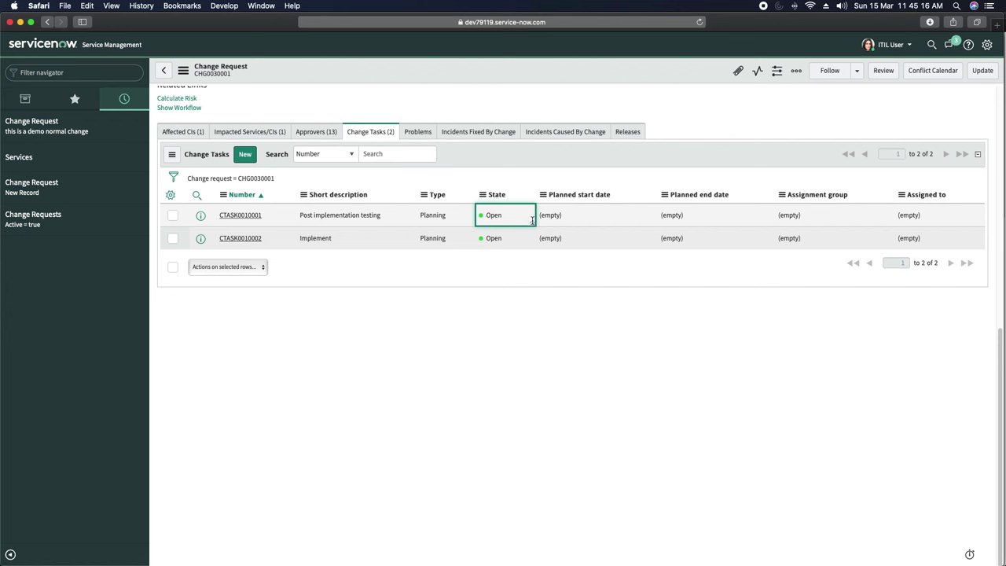
double_click(507, 219)
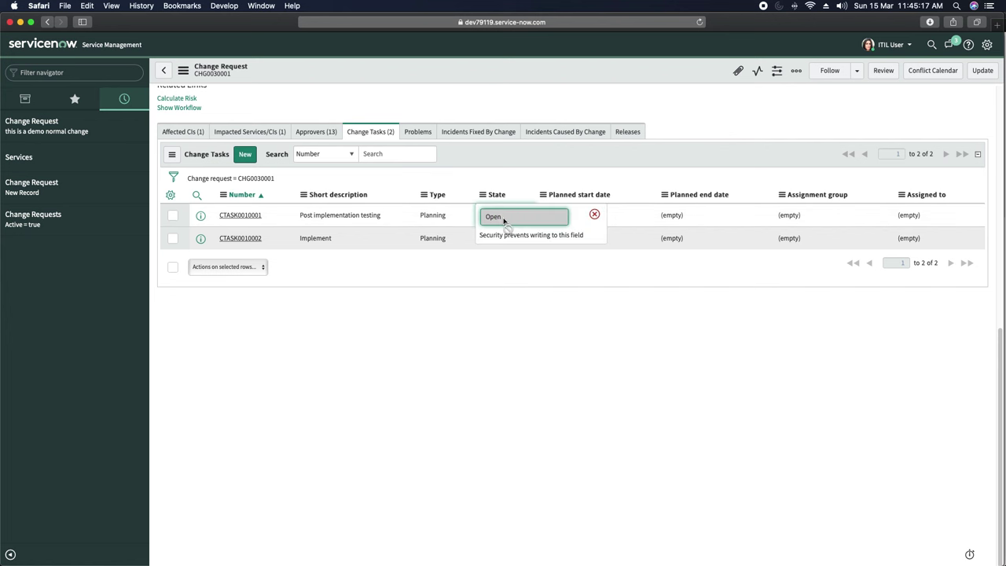
click(593, 214)
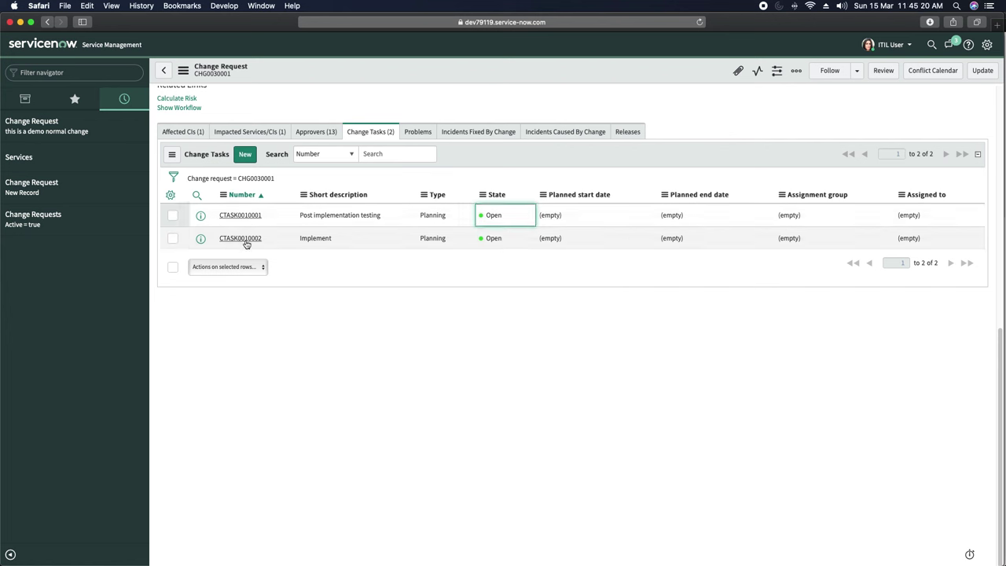
- Open the Implement change task, keep its Type as Planning, set its State to Closed, and save it
click(245, 239)
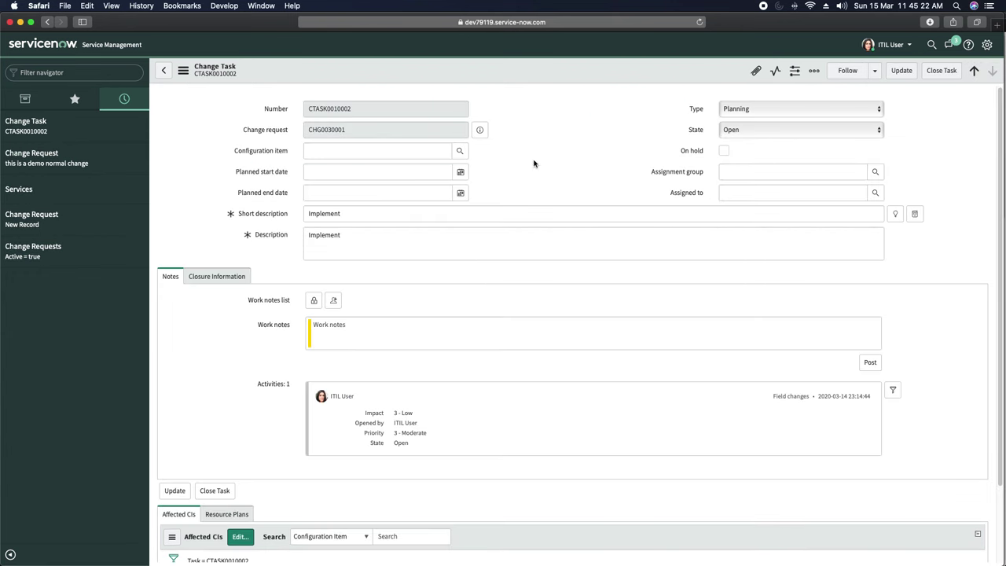
click(755, 113)
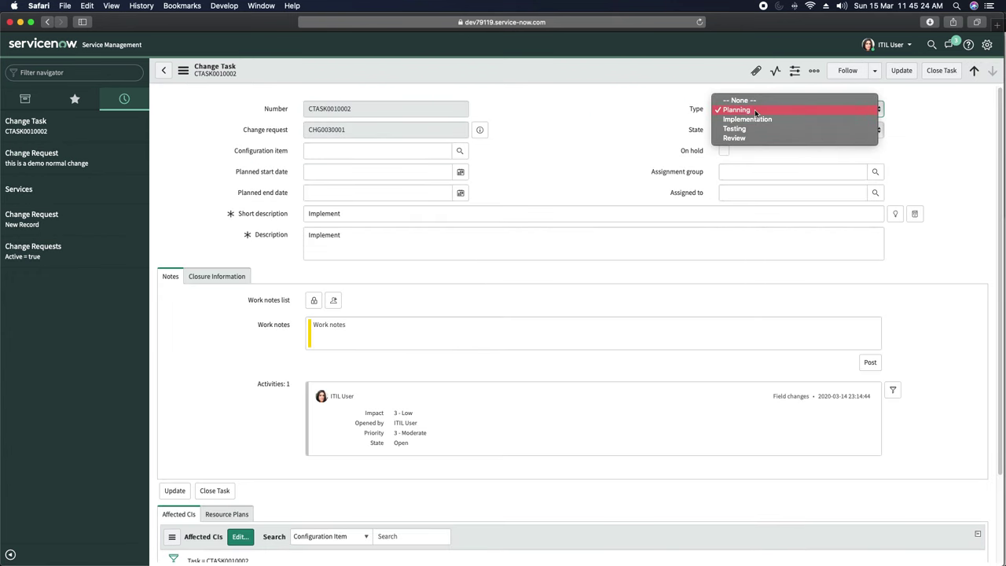
click(736, 109)
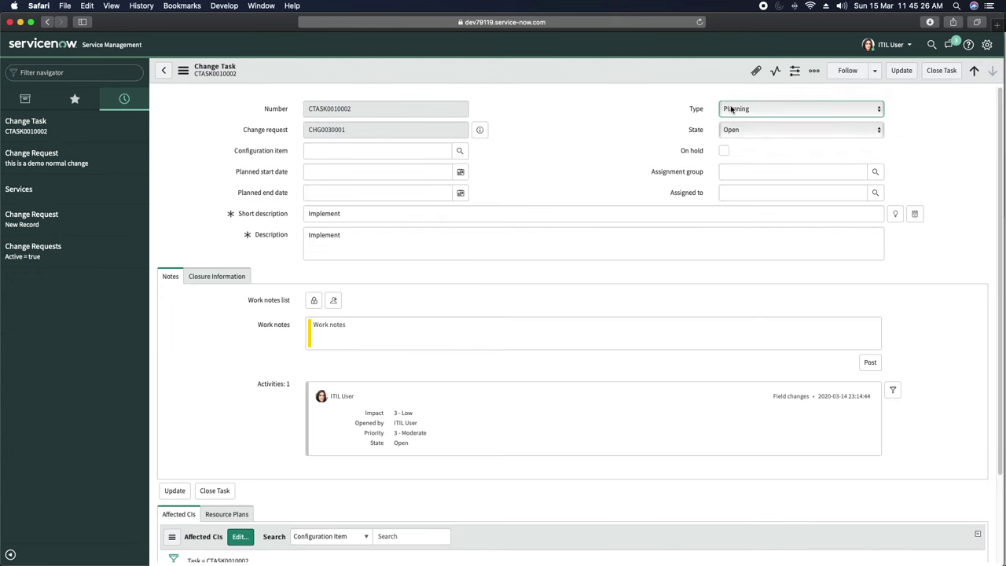
click(732, 131)
click(747, 149)
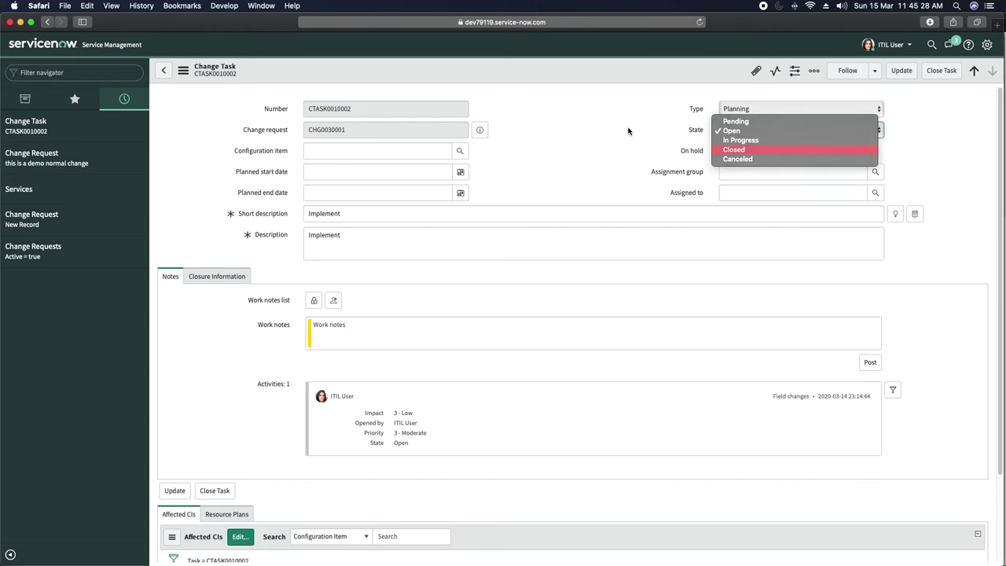
click(901, 71)
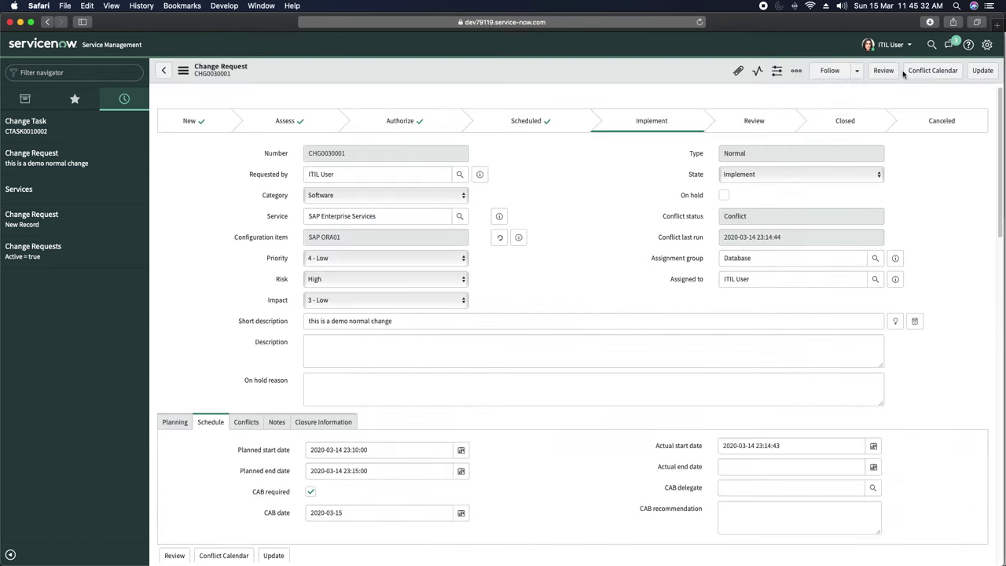
- Open the Post implementation testing task from the change's task list and close it
scroll(469, 339, down, 1)
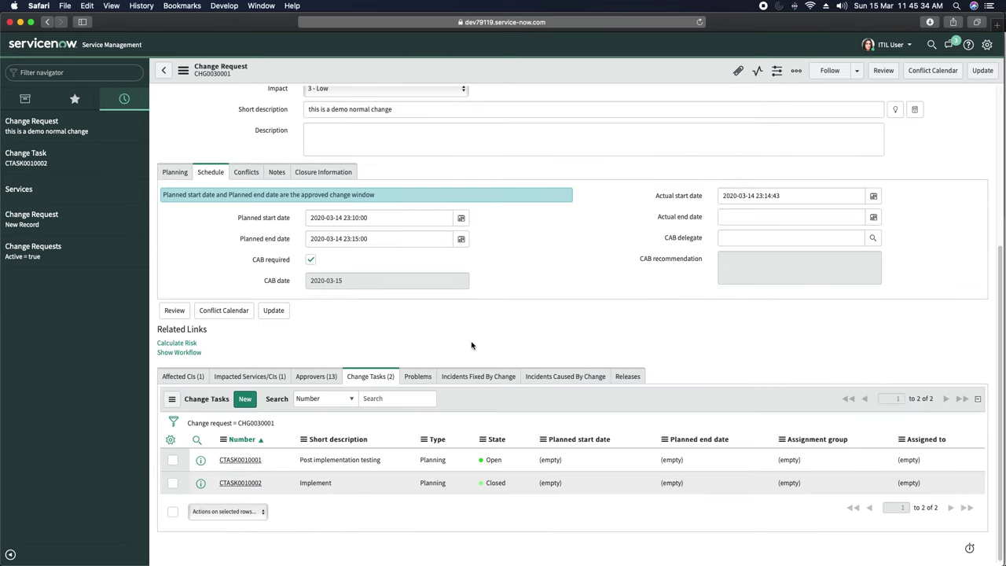
double_click(493, 460)
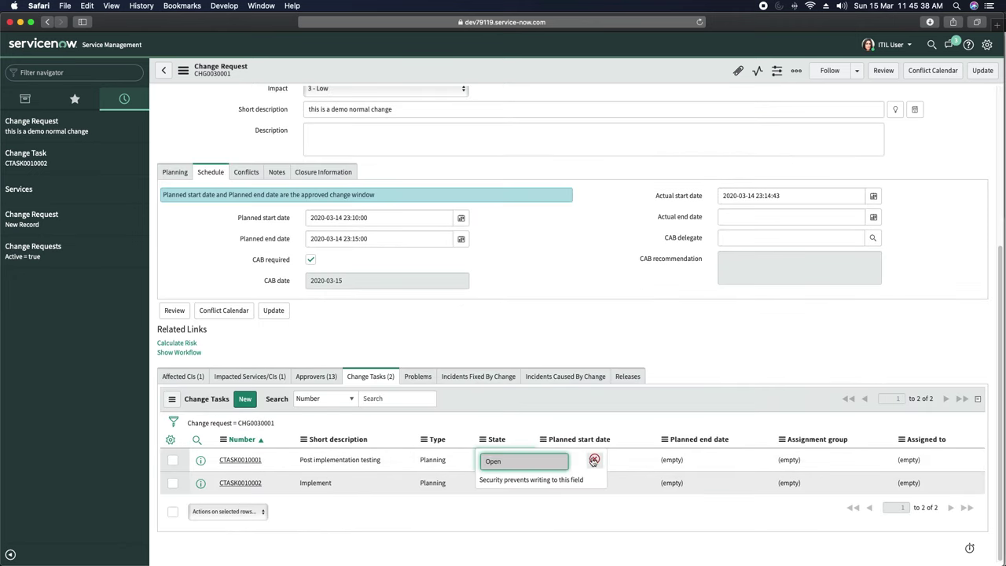
key(Escape)
click(241, 460)
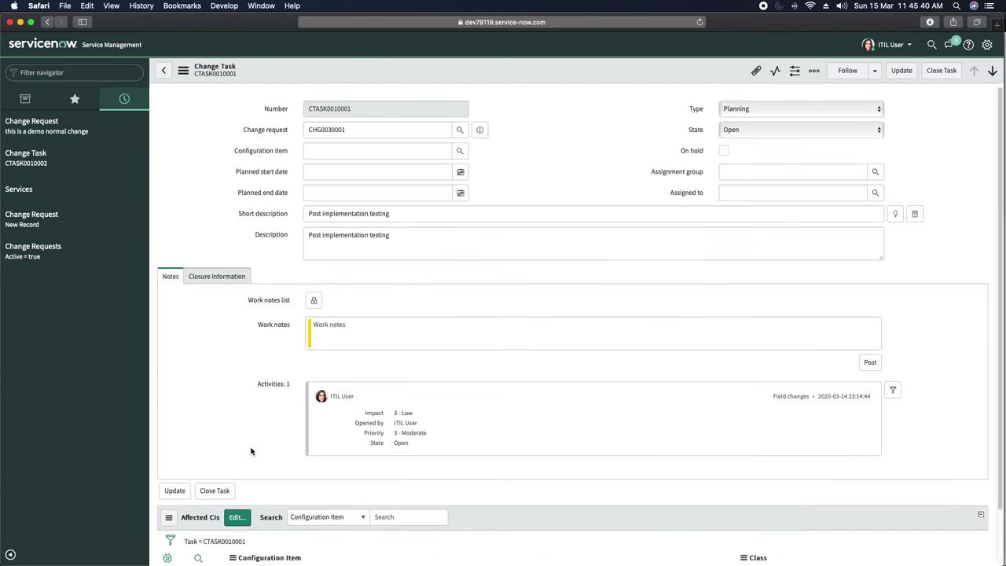
click(941, 71)
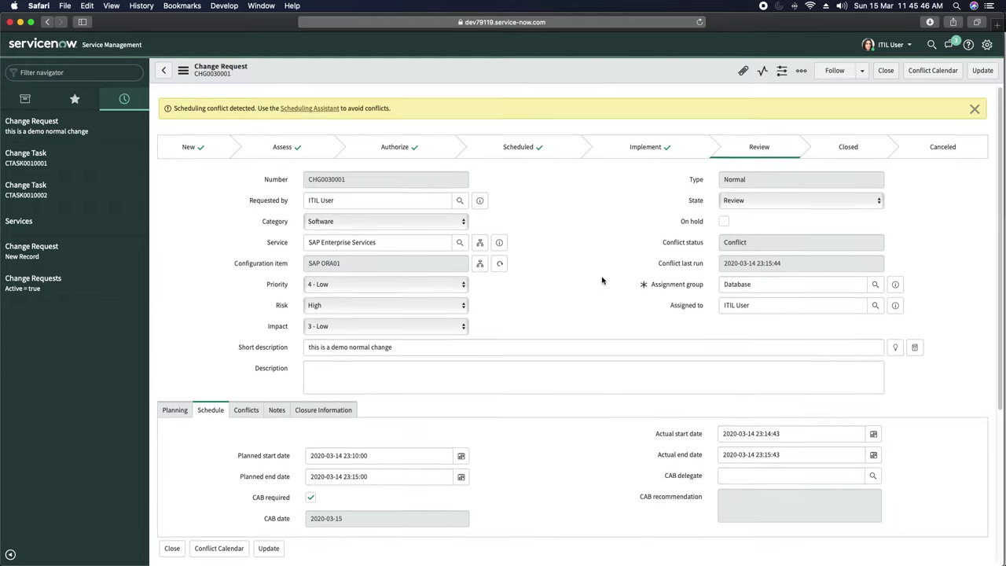
- Check the states of both change tasks and set the change request's State to Closed
scroll(539, 308, down, 5)
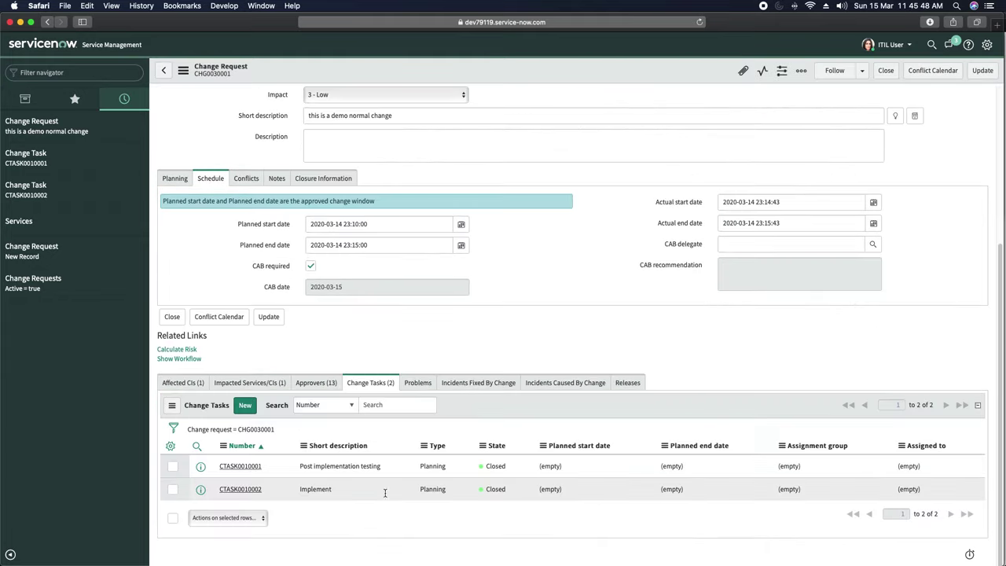
scroll(457, 445, up, 5)
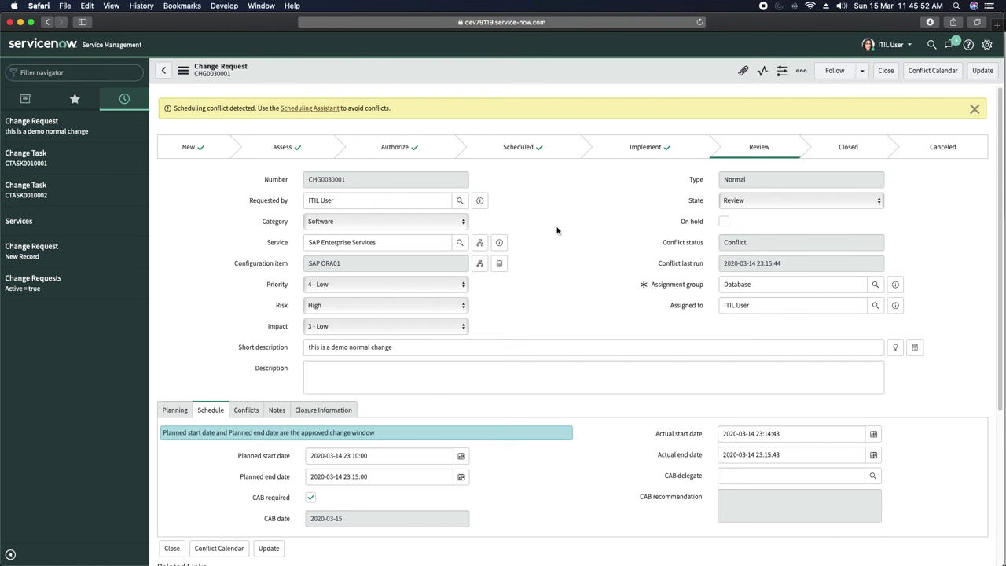
click(757, 200)
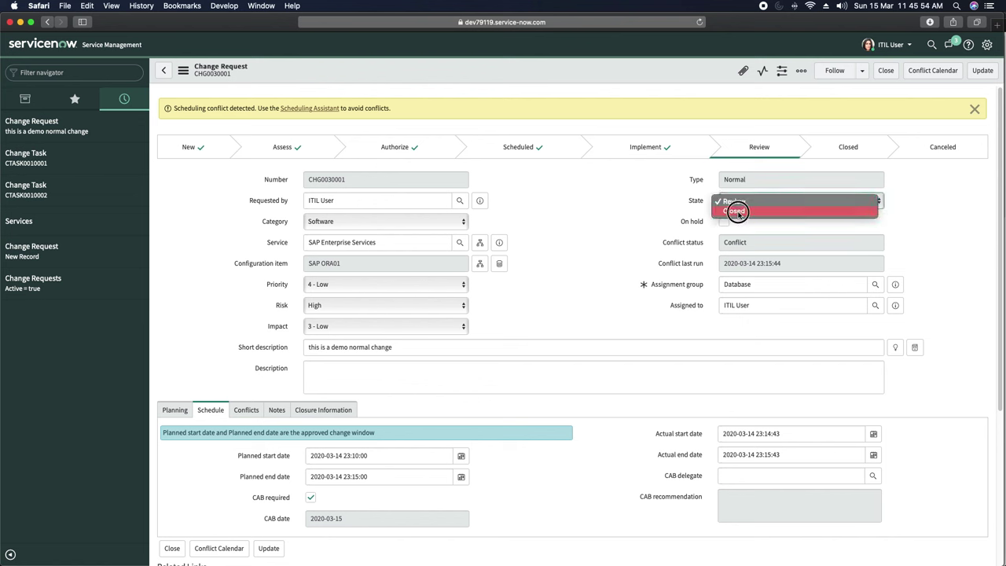
click(738, 212)
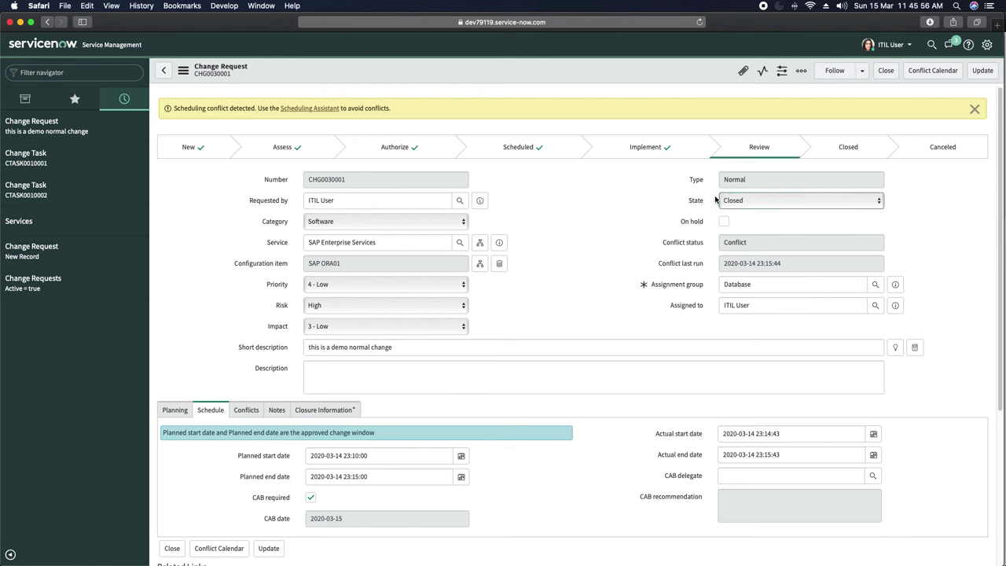
- Fill in the closure information with close code Successful and close notes "dsdssdd", and close the change request
scroll(444, 340, down, 3)
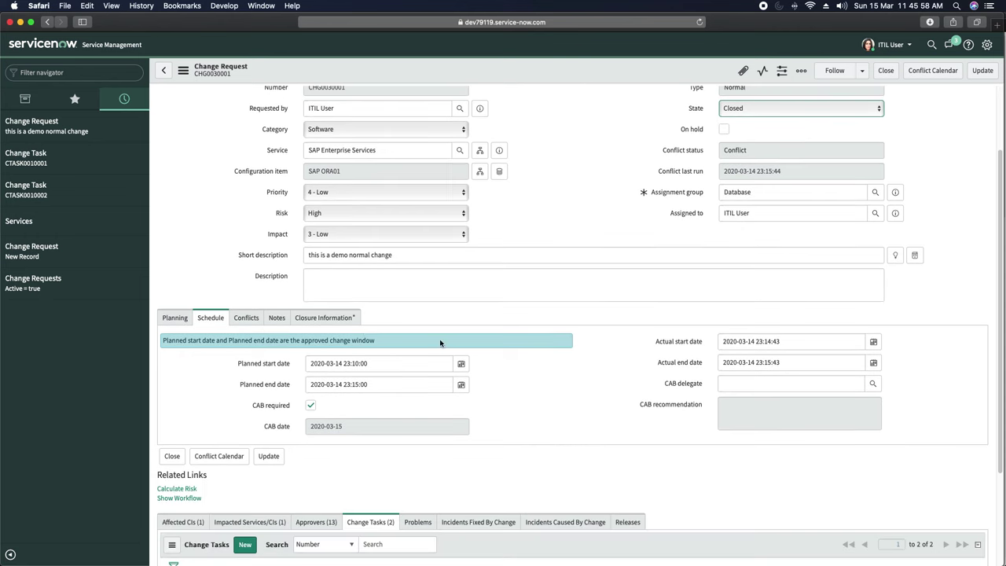
click(350, 319)
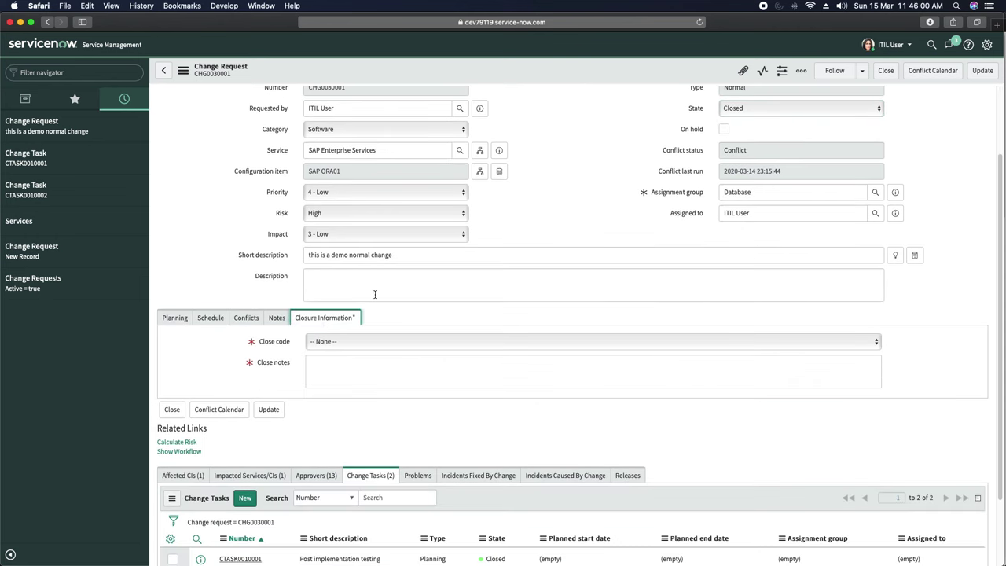
click(335, 346)
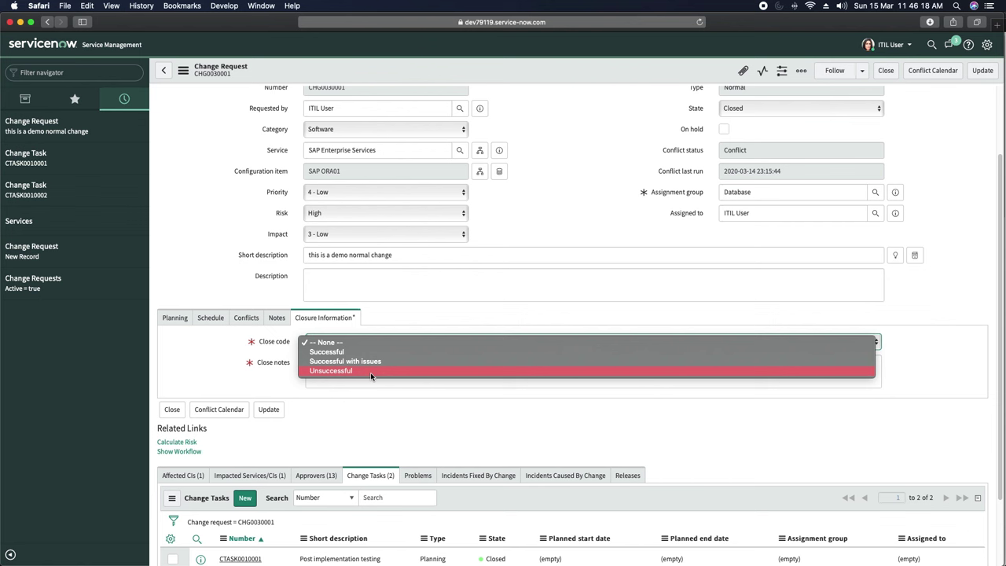
click(340, 351)
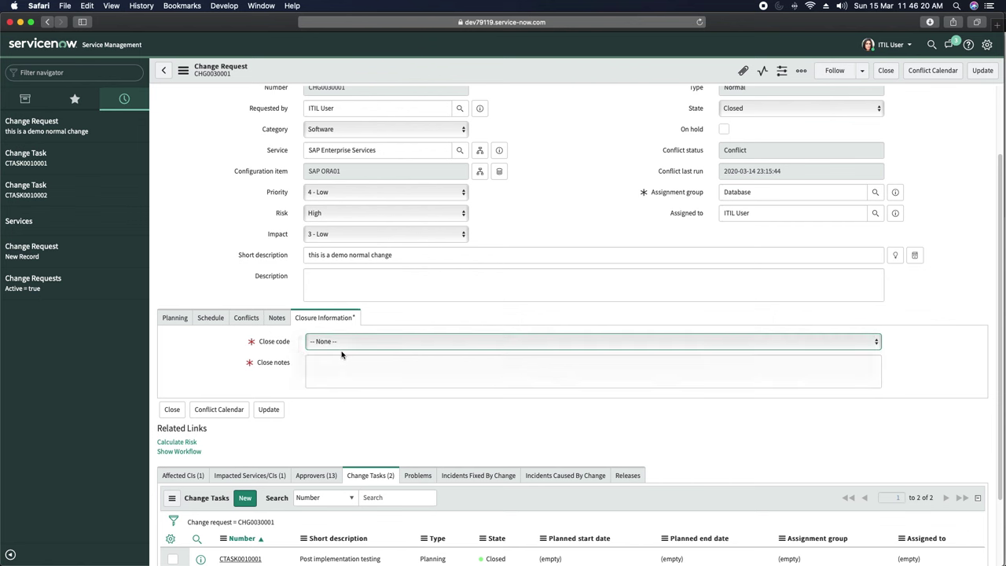
click(380, 358)
text(dsds)
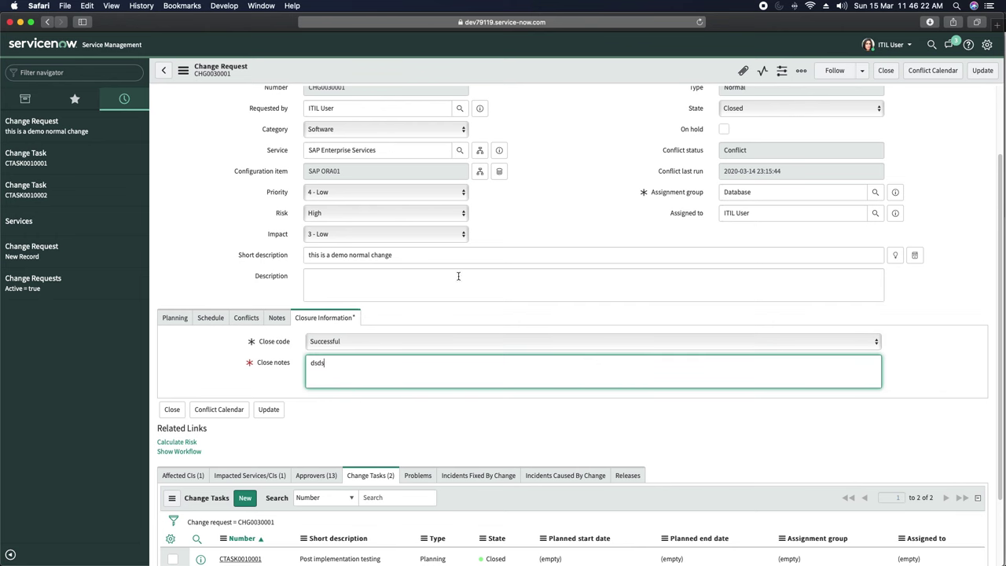
text(sdd)
click(548, 218)
scroll(537, 225, up, 3)
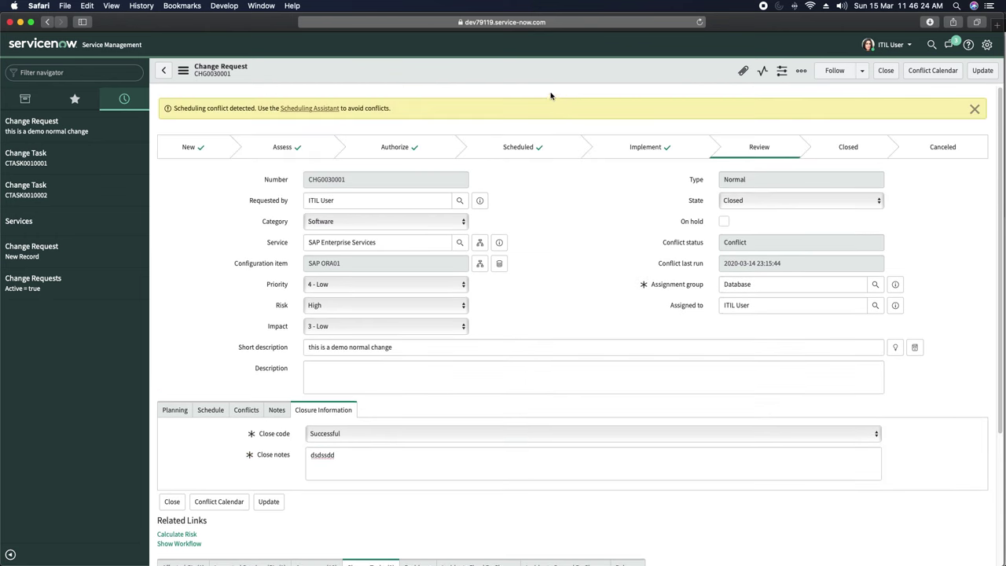
click(884, 73)
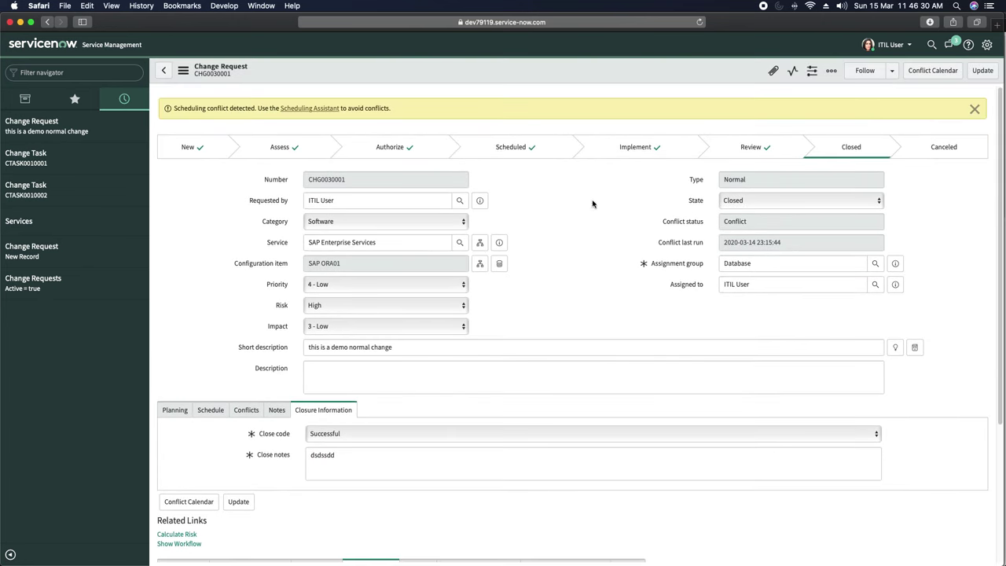
- Review the closed change request with its closure information and change tasks, and reload the form
scroll(545, 227, down, 5)
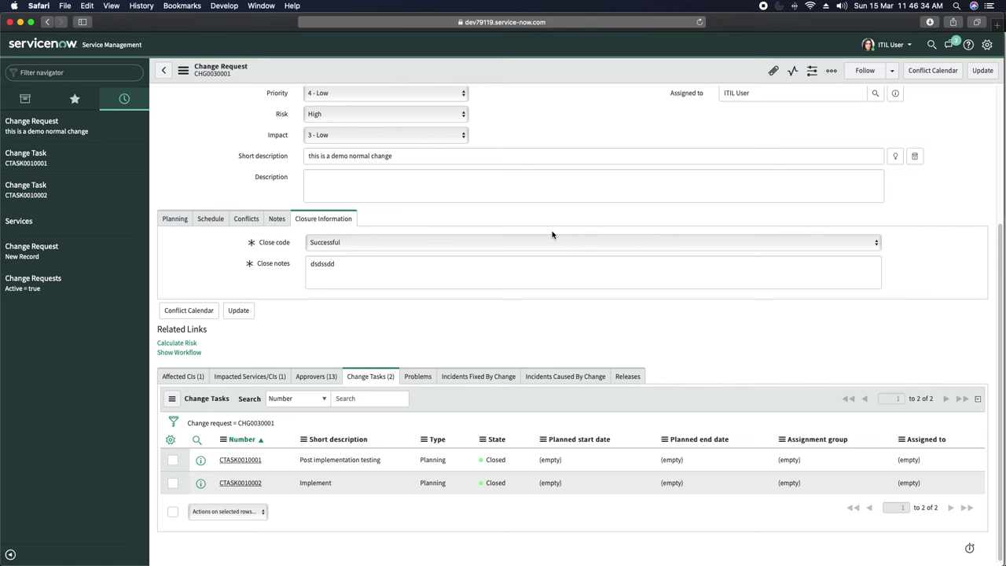
scroll(552, 233, up, 5)
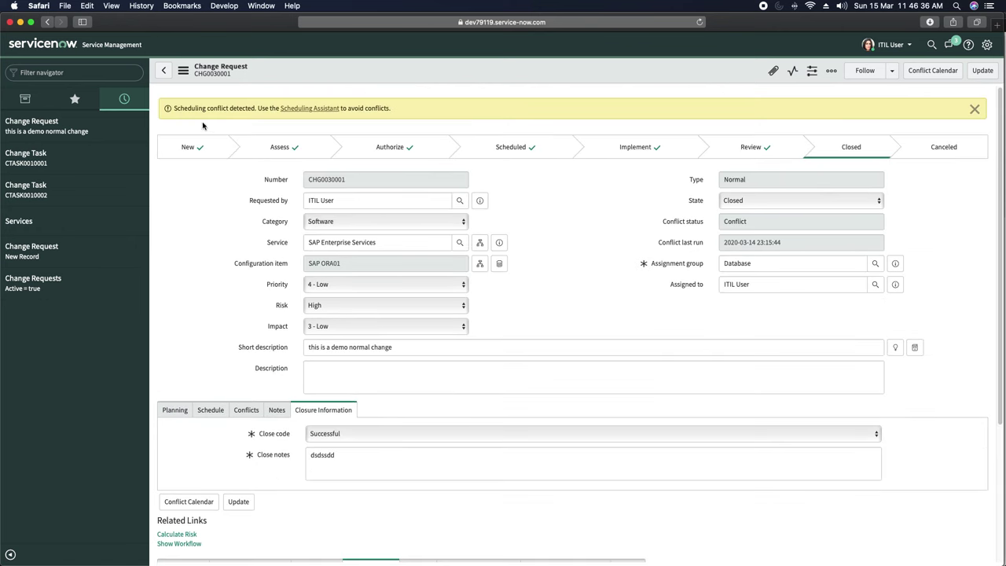
right_click(519, 78)
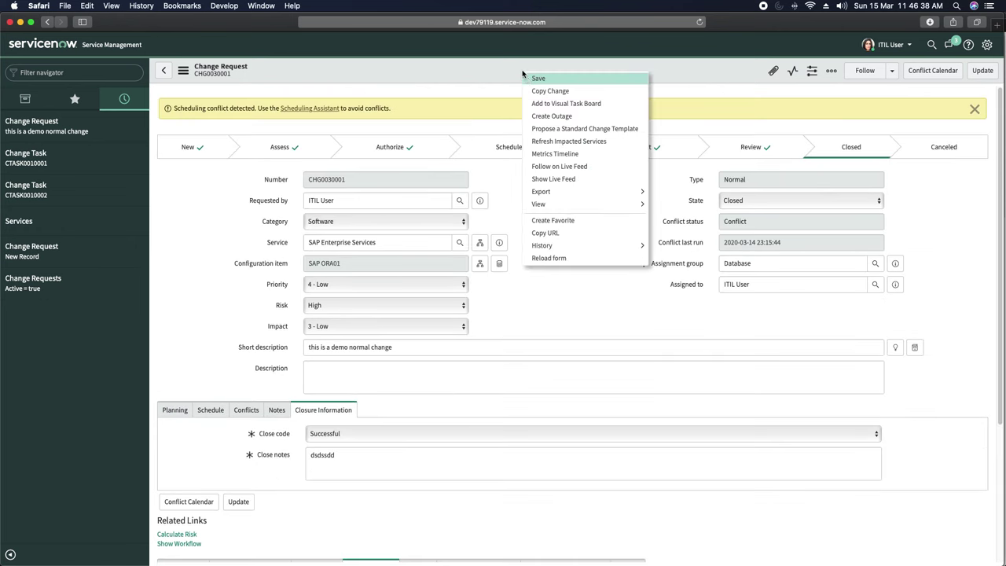
click(557, 257)
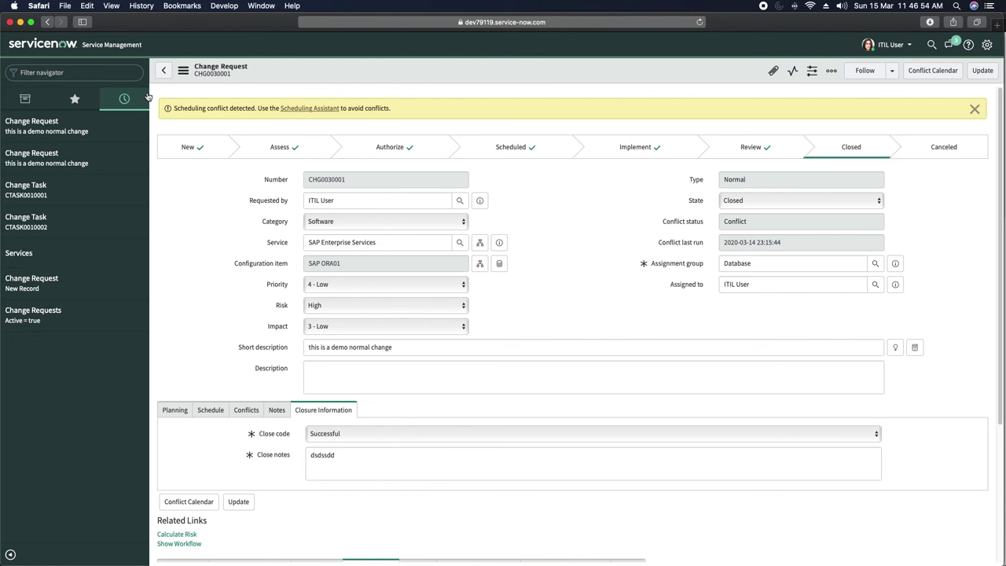
- Start a new change request of the Emergency type
click(24, 103)
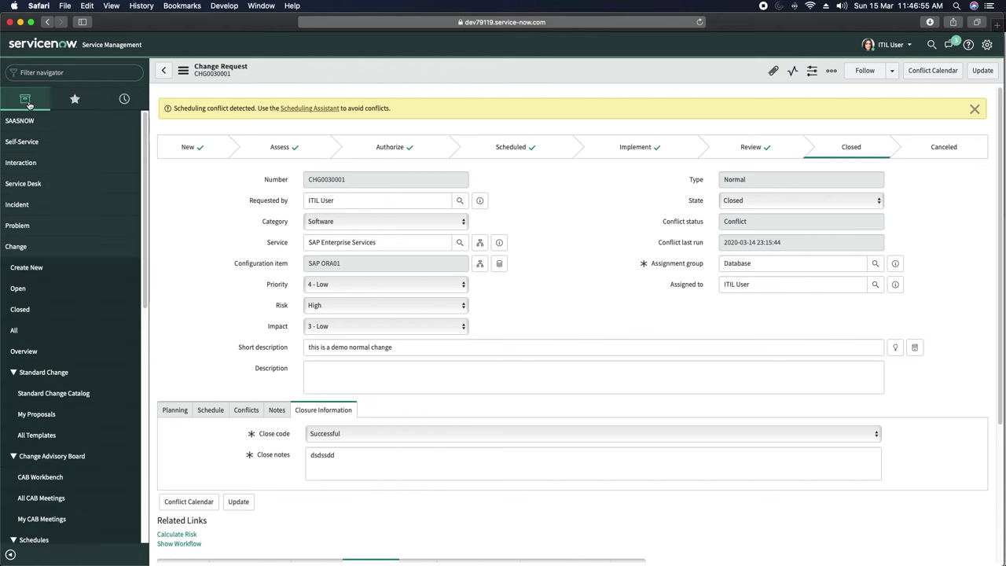
click(27, 268)
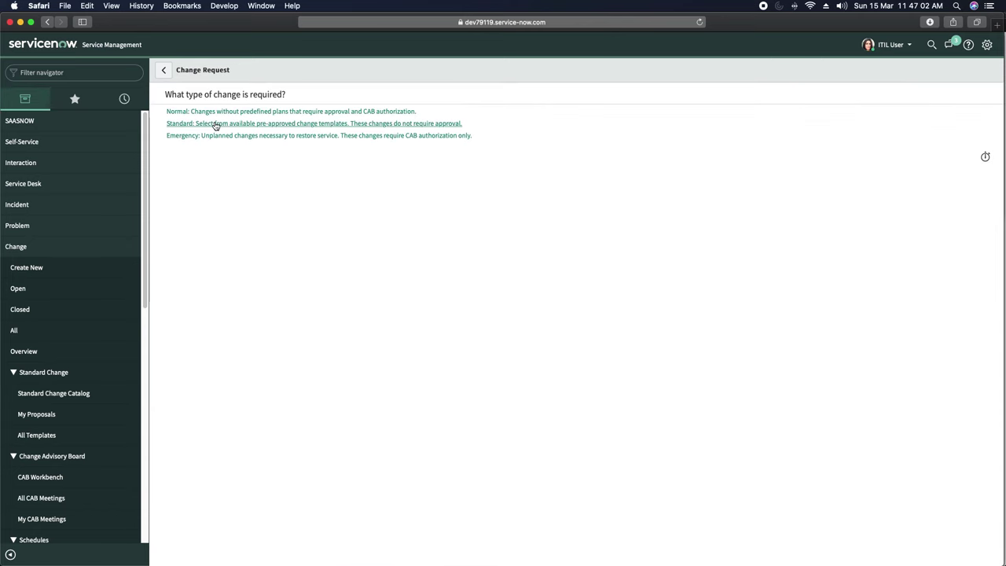
click(287, 136)
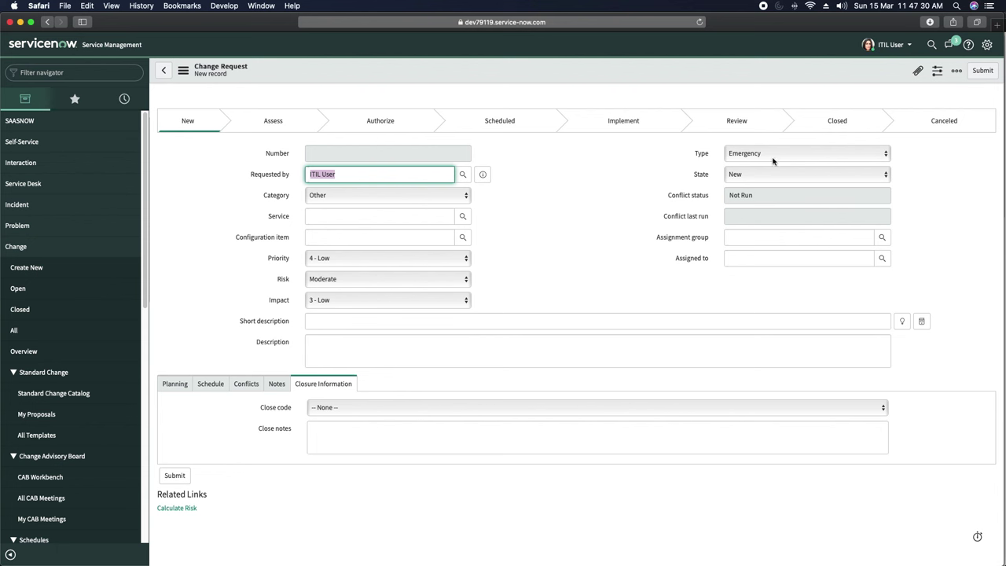
click(582, 181)
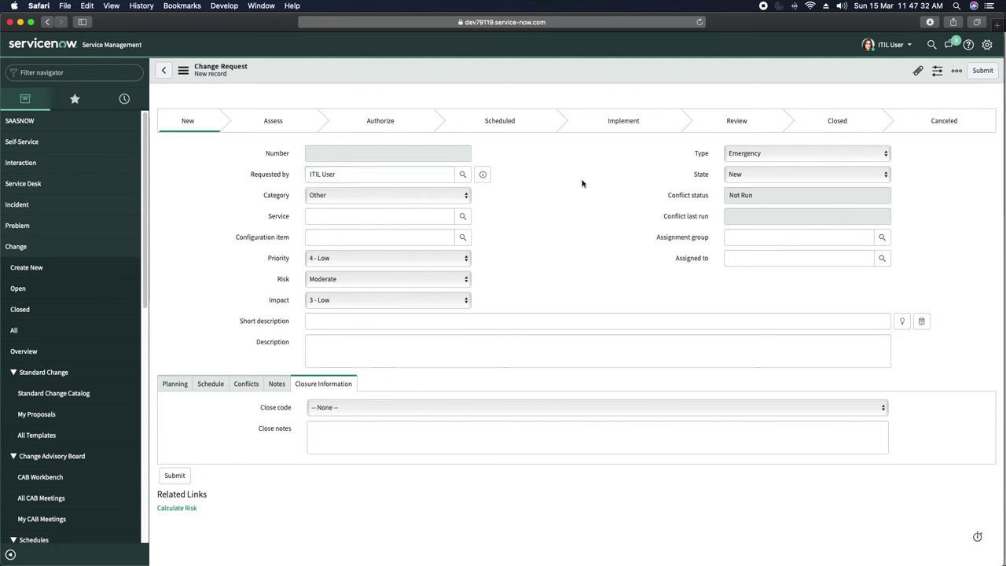
- Set the emergency change's category to Software and its service to SAP Enterprise Services
click(367, 196)
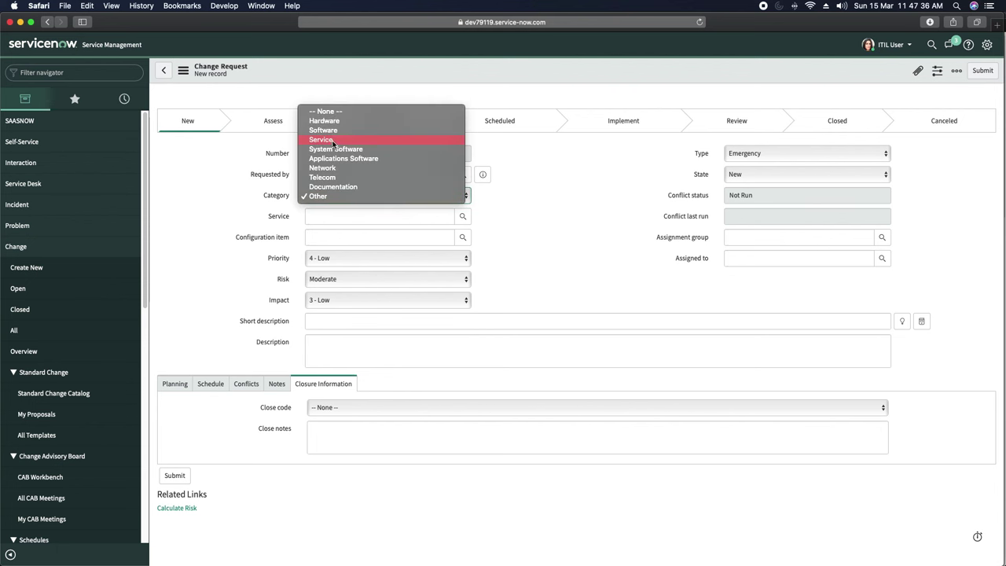
click(324, 130)
click(512, 205)
click(366, 218)
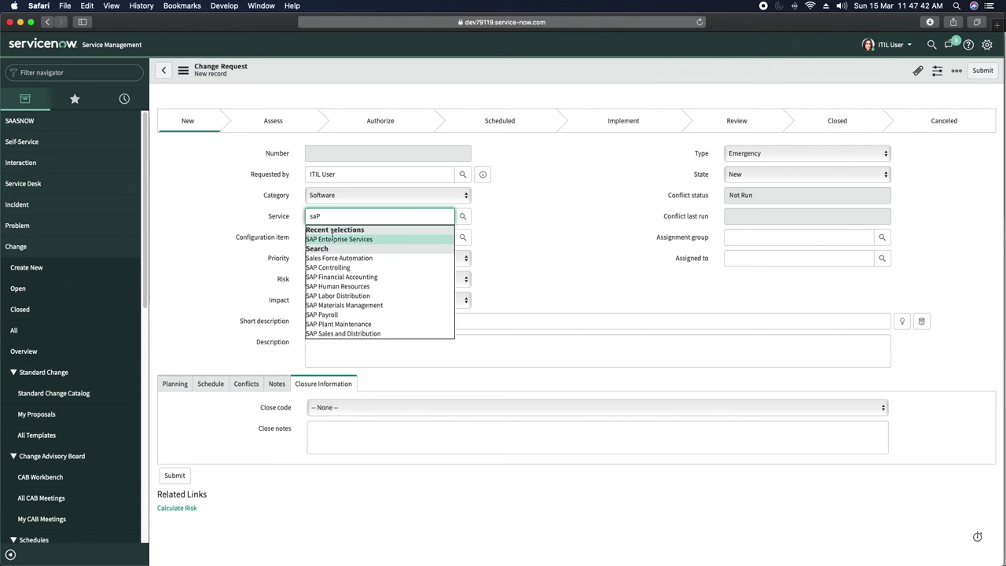
click(525, 220)
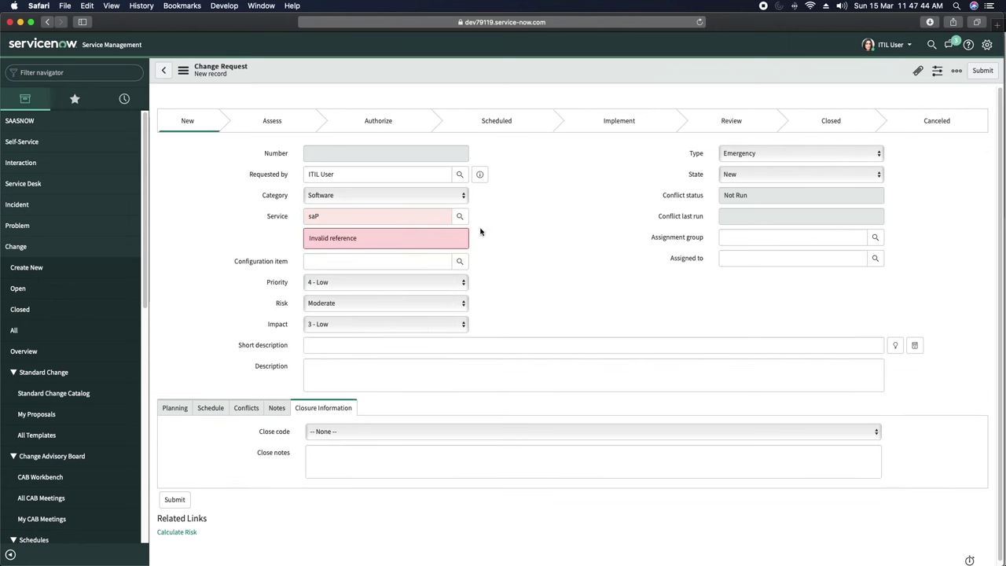
click(371, 217)
key(BackSpace)
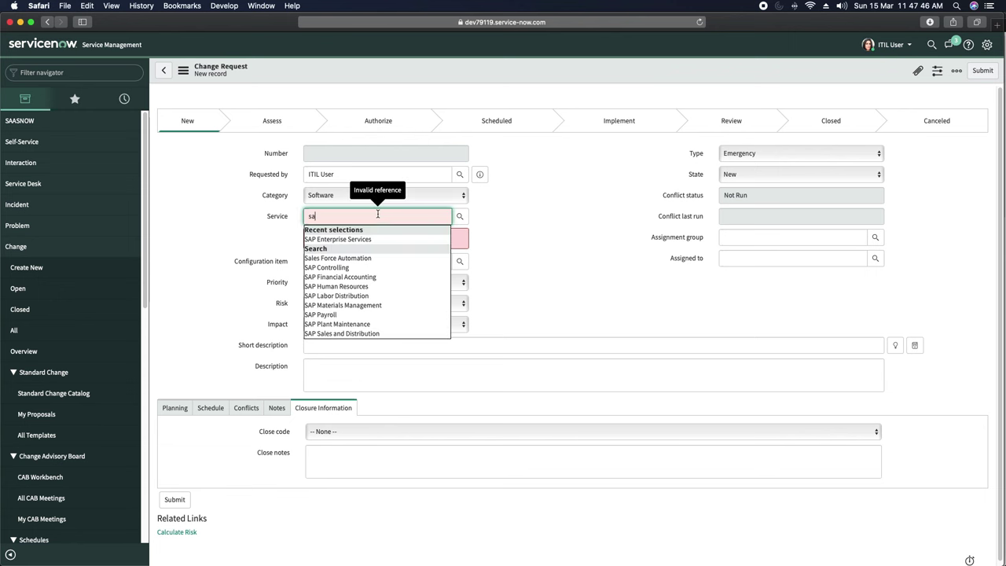
click(378, 238)
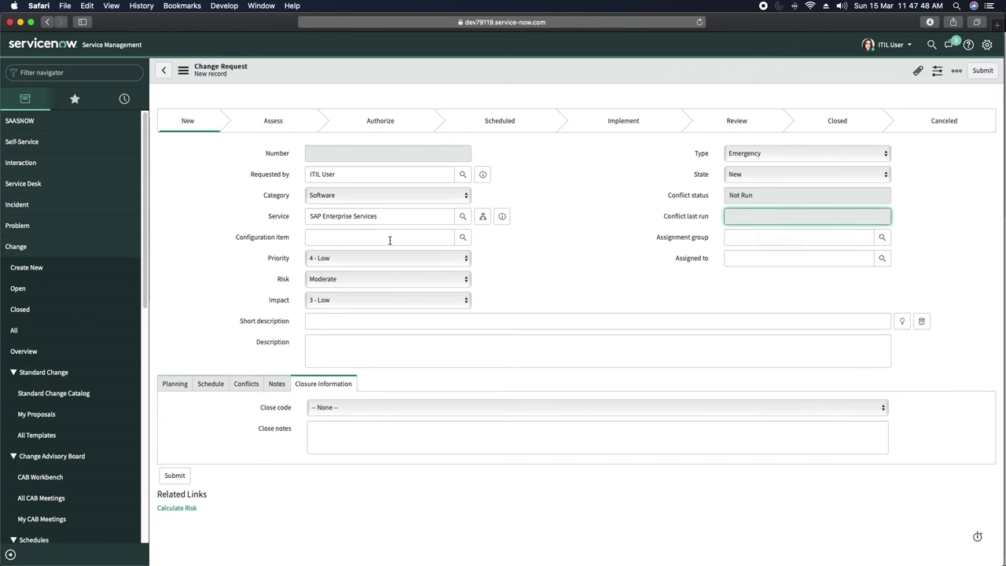
- Set the configuration item to SAP ORA01 and the assignment group to Database
click(373, 238)
text(SAP)
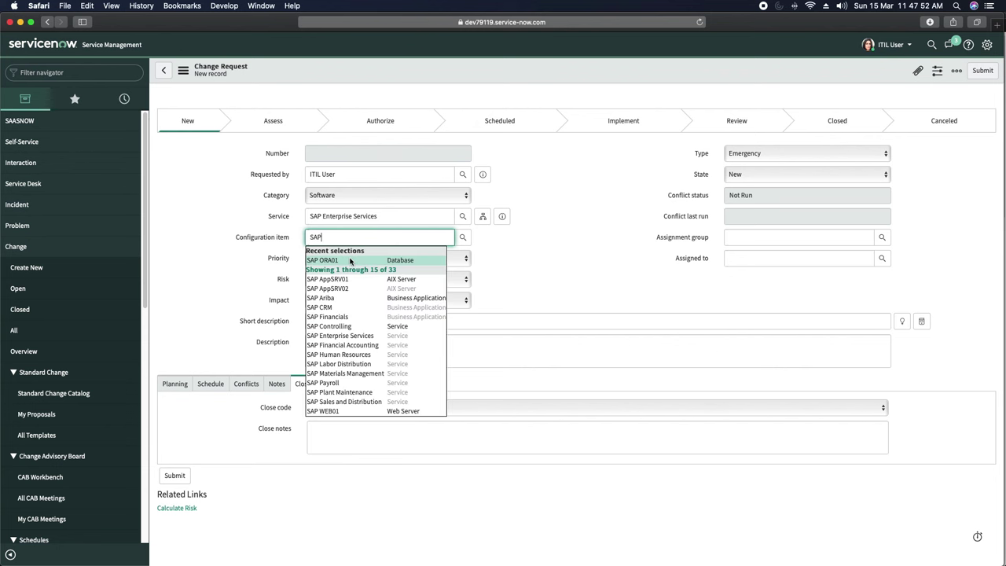
click(353, 260)
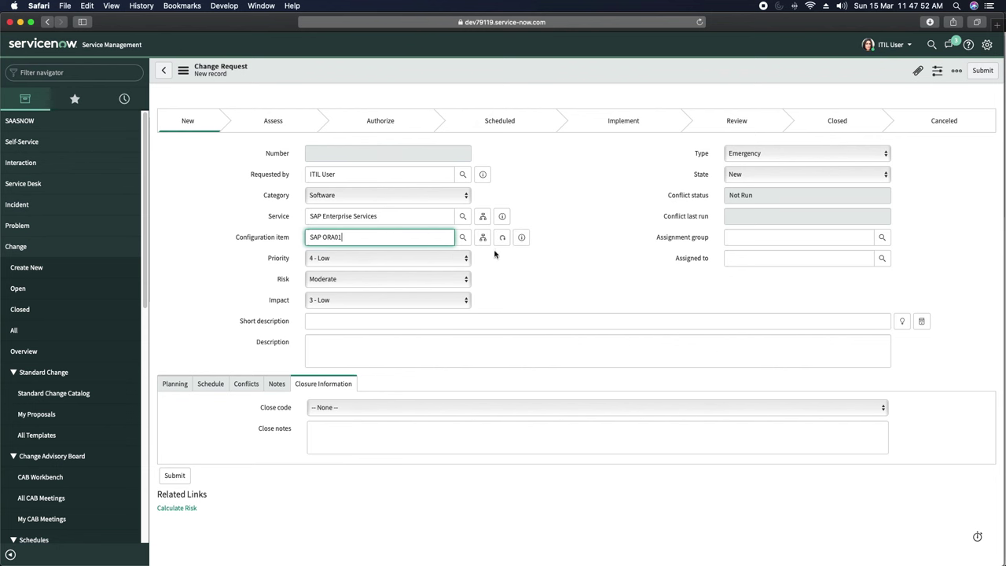
click(596, 203)
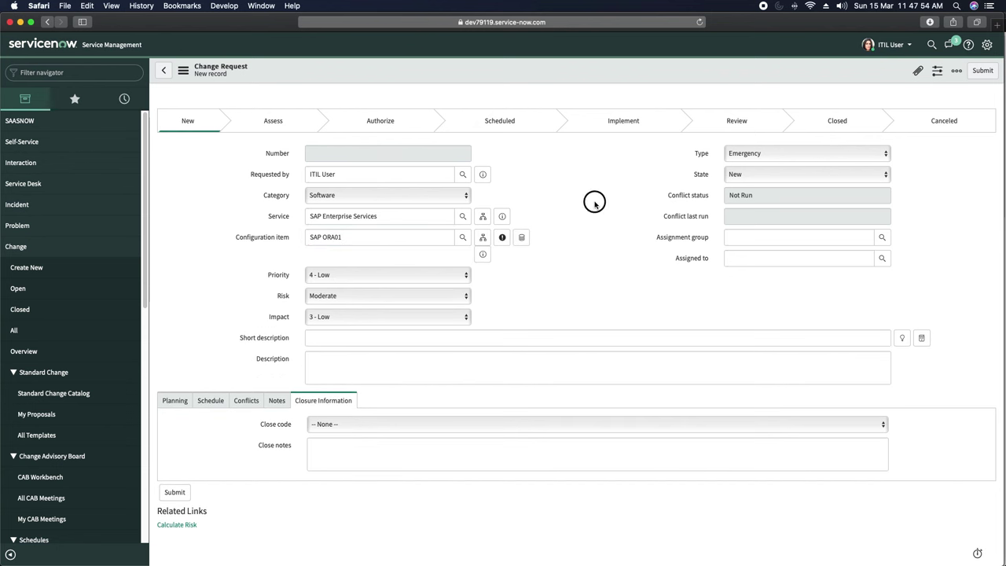
click(787, 235)
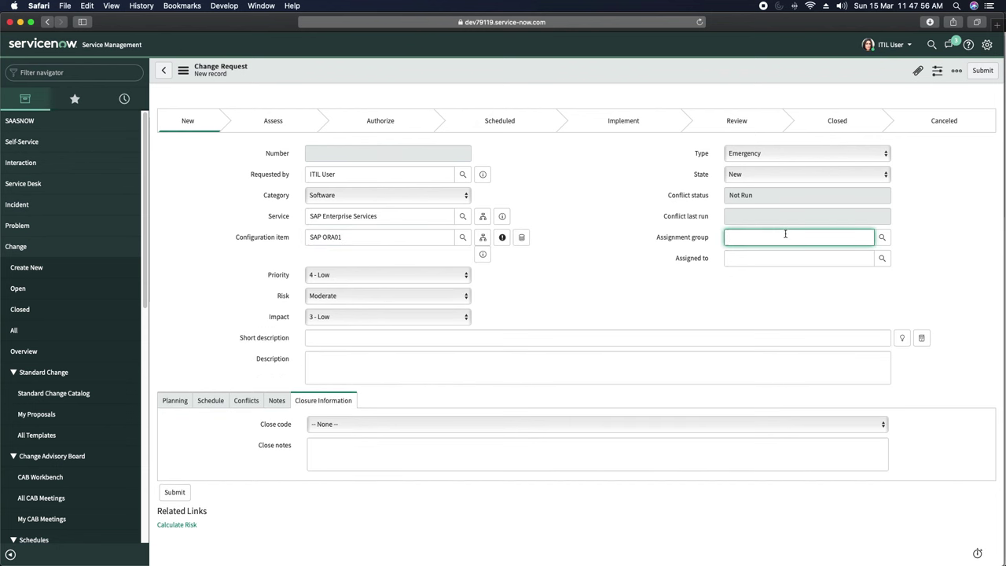
text(DA)
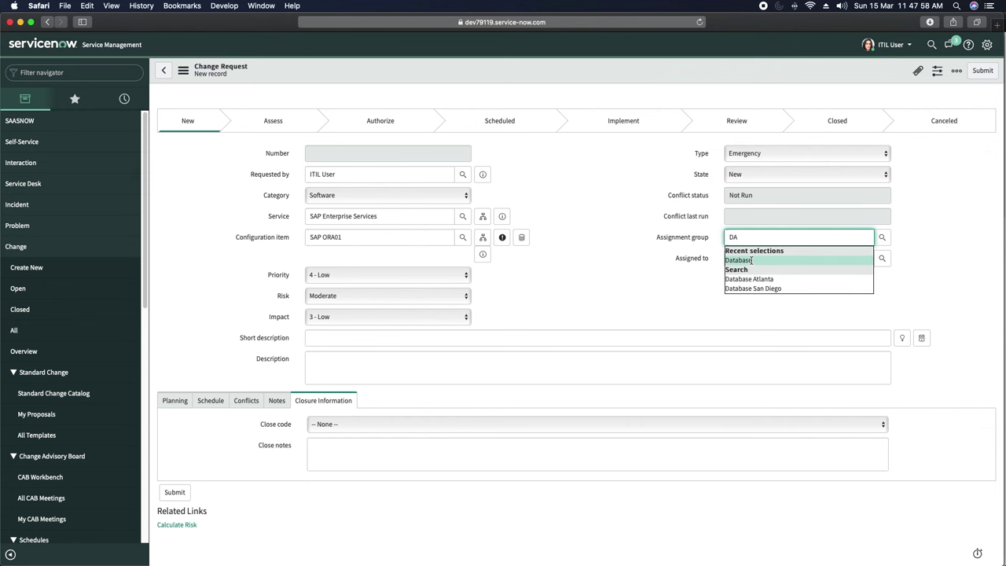
click(753, 261)
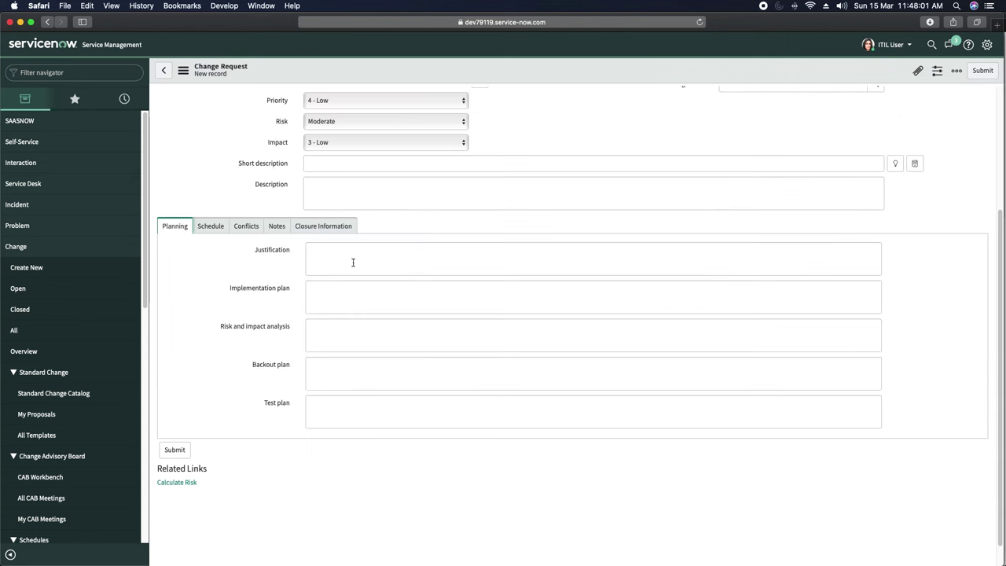
- Fill in the planning details: justification "DDSD", implementation plan "SDS", risk and impact analysis "SDS", backout plan "DSD" and test plan "SDS"
click(353, 262)
text(D)
click(351, 298)
text(SDS)
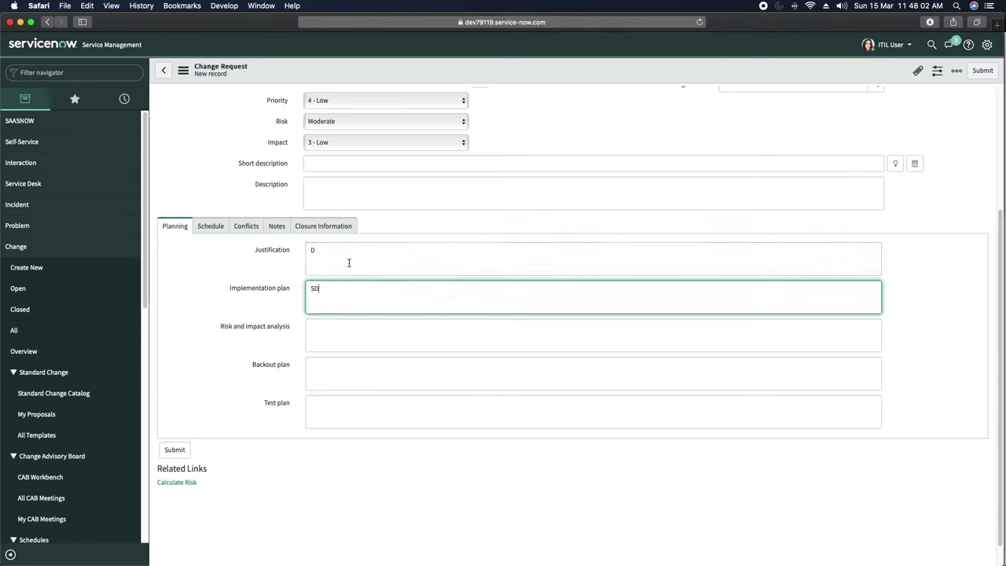
click(351, 263)
text(DSD)
click(346, 343)
text(SDS)
click(337, 376)
text(DDS)
key(Tab)
text(SDS)
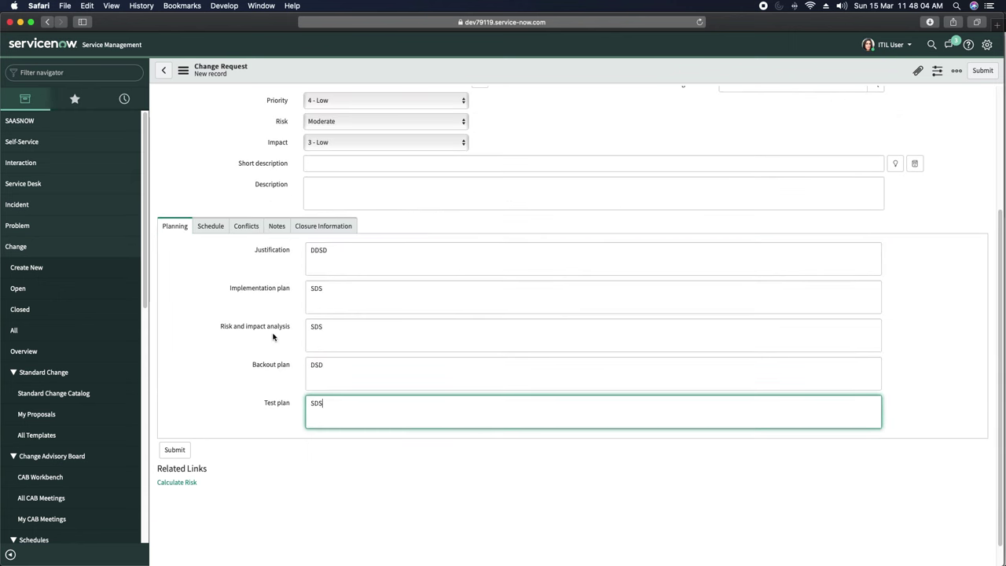
- Show the schedule details and enter short description "SDSD" and description "SDSDSD" for the change
click(210, 227)
click(351, 164)
text(SDSD)
click(355, 194)
text(SDSDSD)
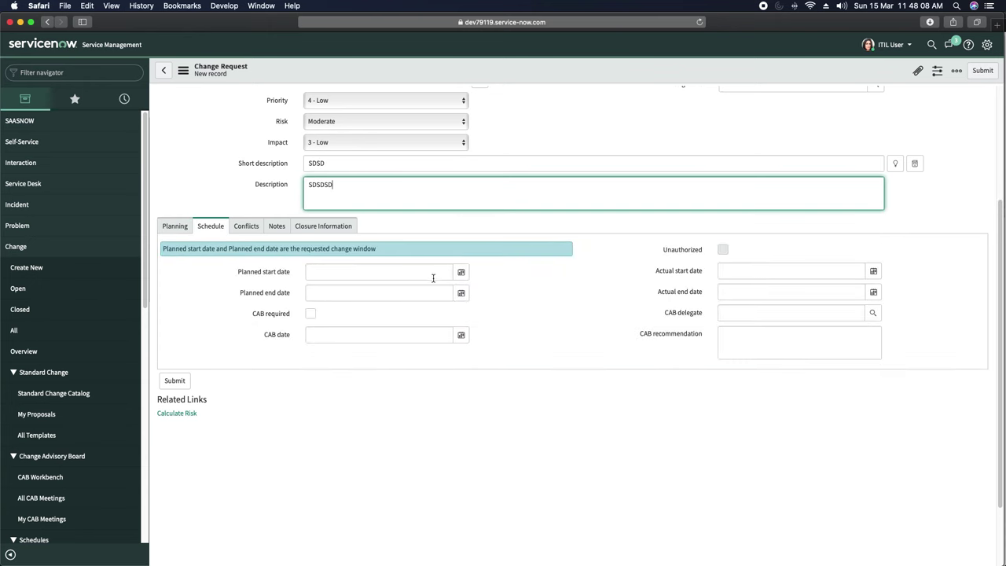
click(462, 272)
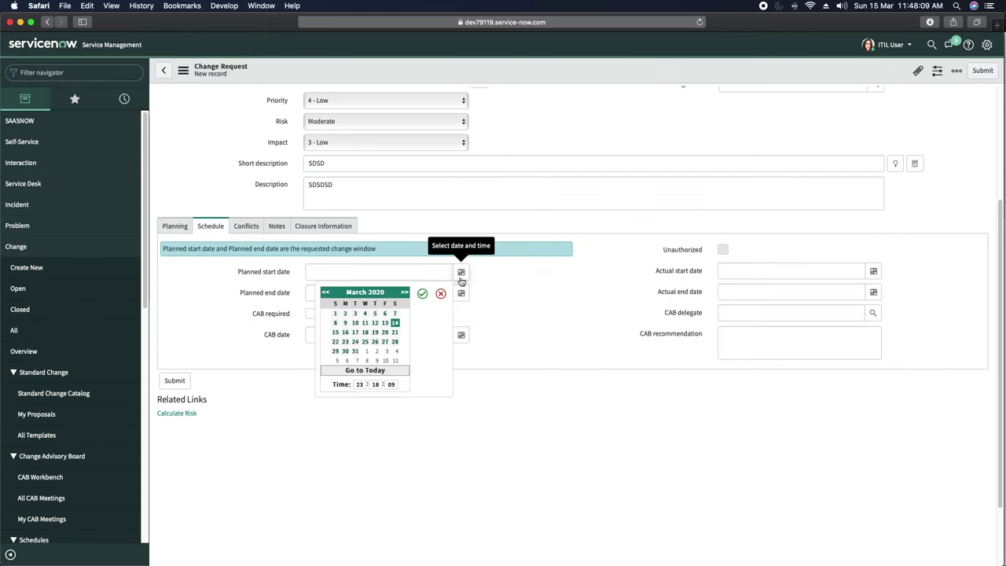
click(363, 386)
text(11)
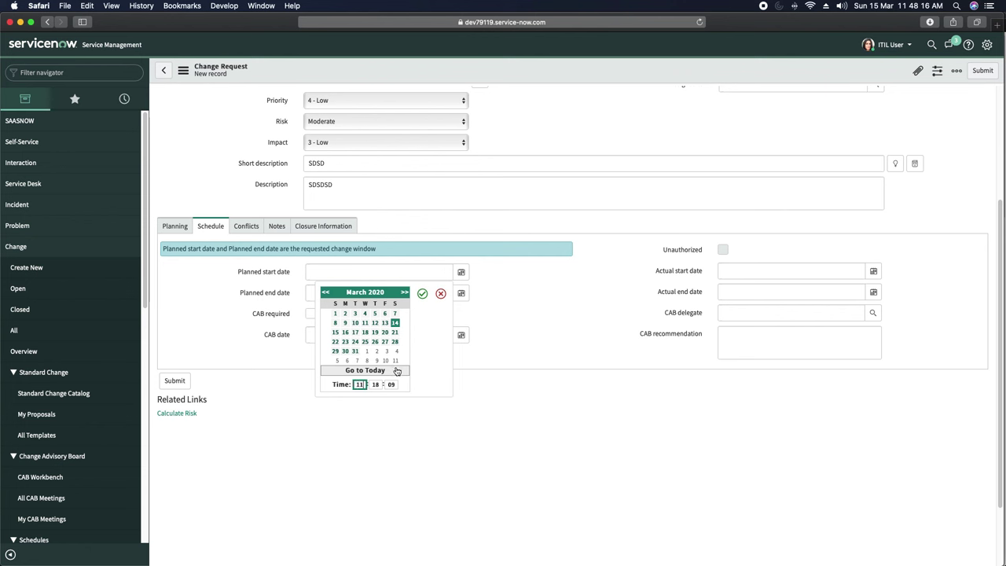
click(423, 294)
drag(388, 277, 259, 260)
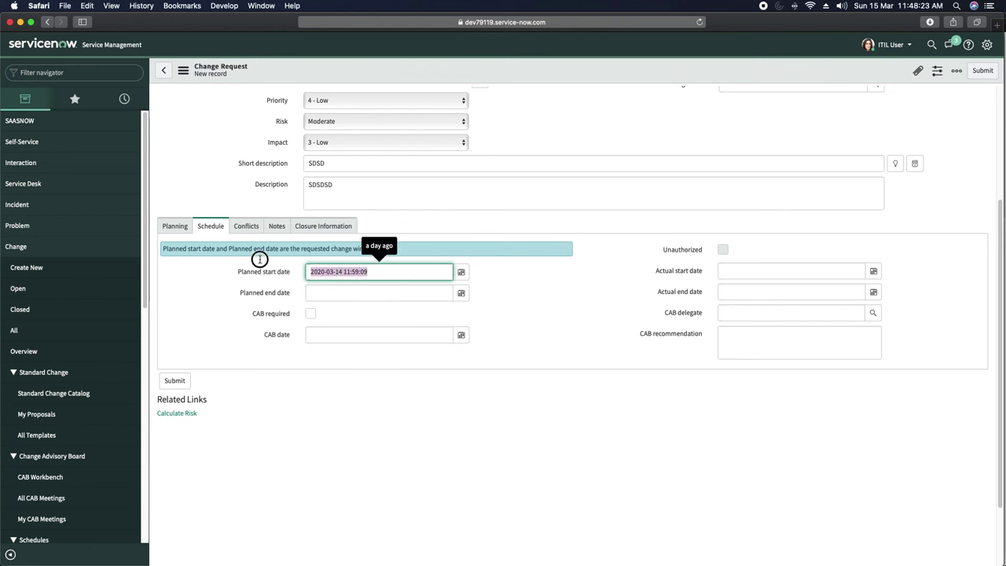
click(341, 272)
key(BackSpace)
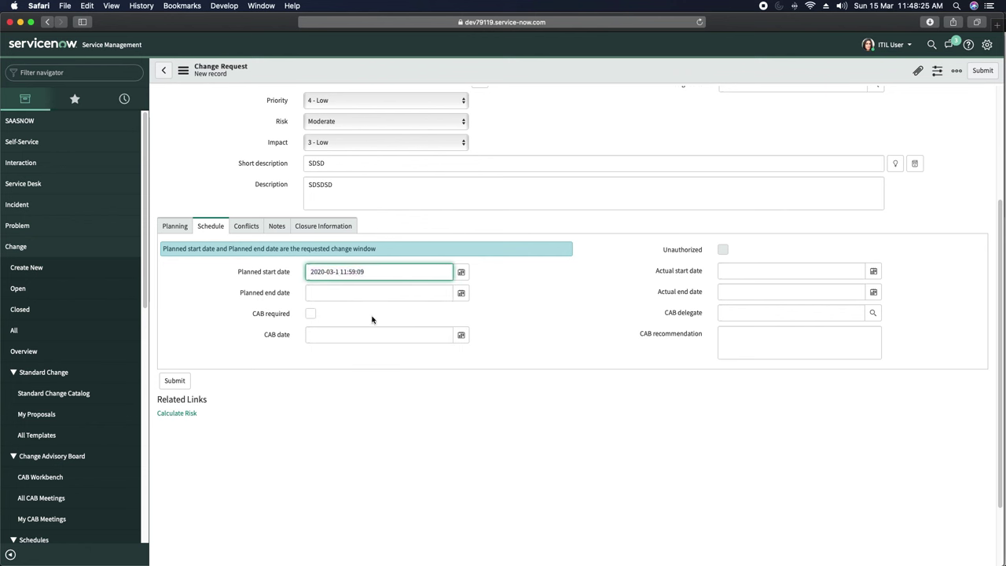
text(5)
drag(408, 274, 281, 261)
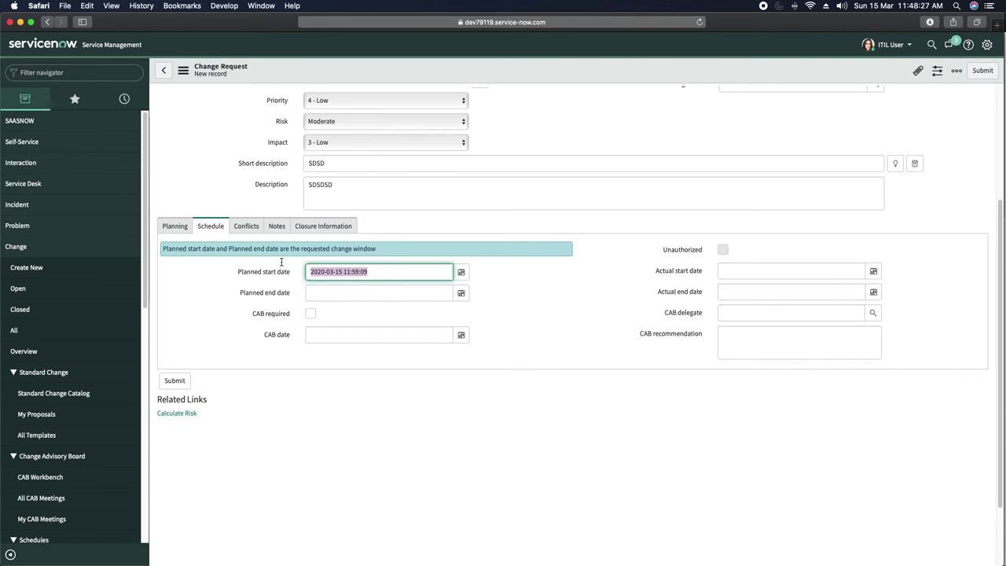
key(super+c)
click(322, 293)
key(super+v)
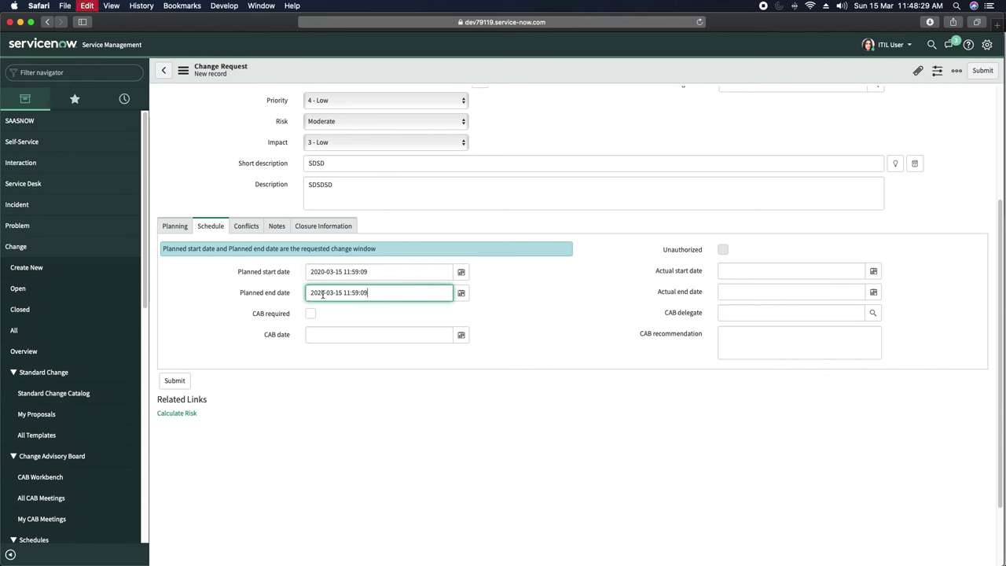
double_click(348, 293)
text(12)
- Save the emergency change request without submitting it away, and review its detected scheduling conflicts
scroll(594, 273, up, 5)
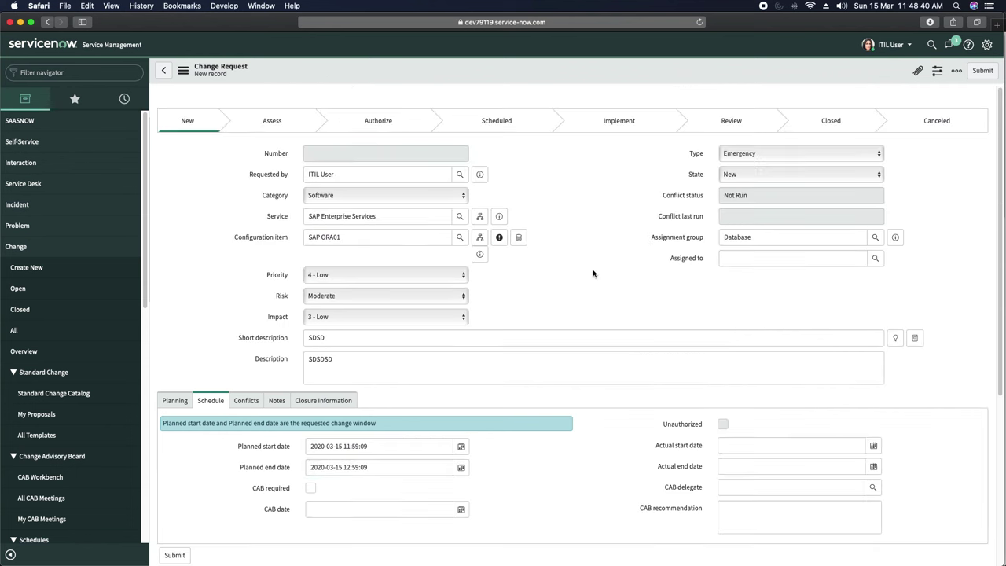
right_click(538, 77)
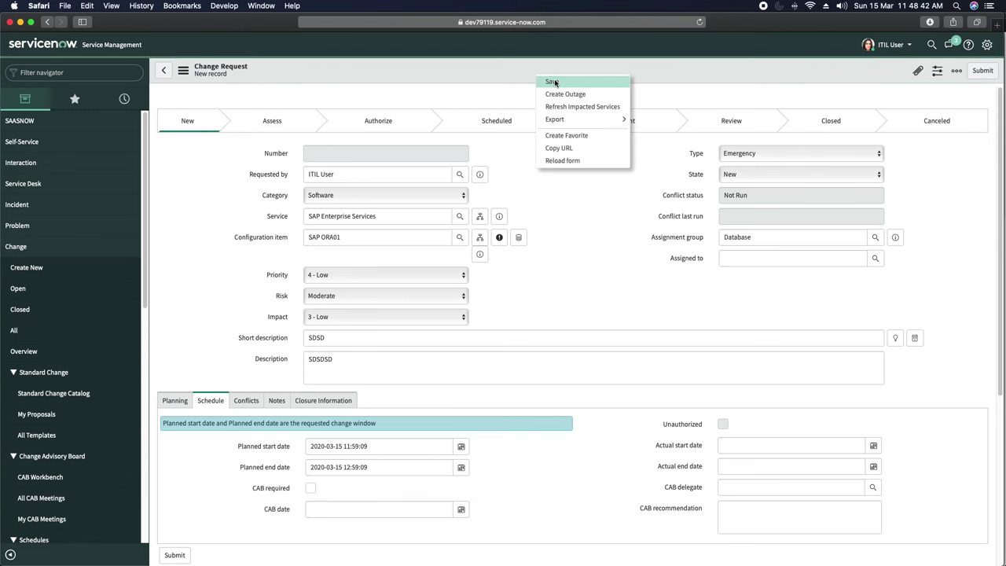
click(554, 82)
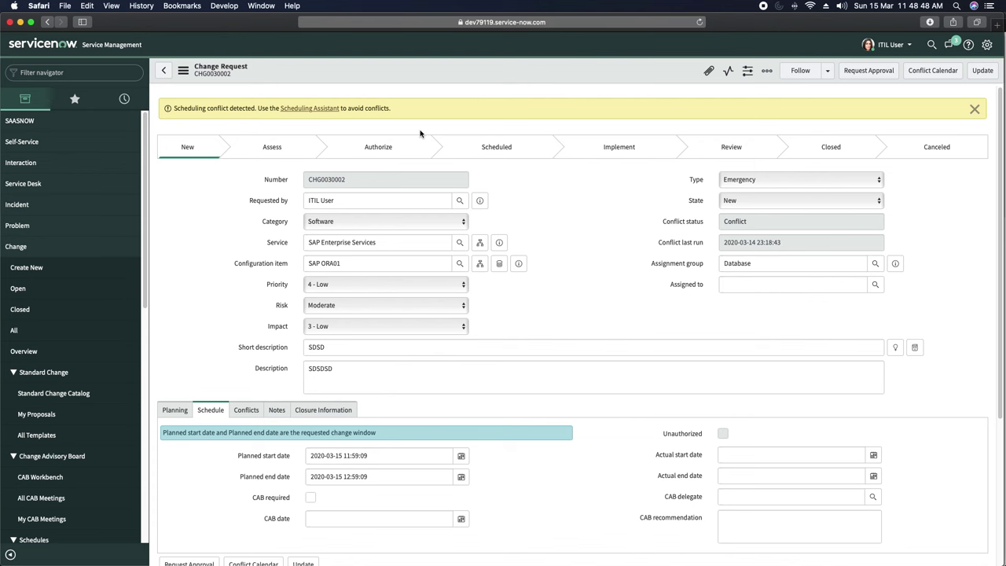
scroll(256, 236, down, 5)
click(244, 240)
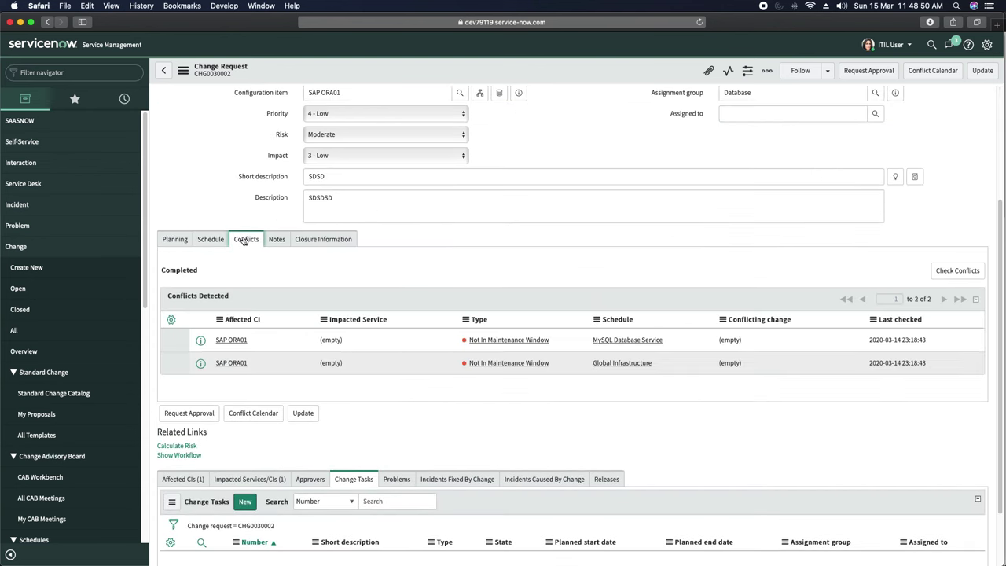
scroll(472, 245, up, 5)
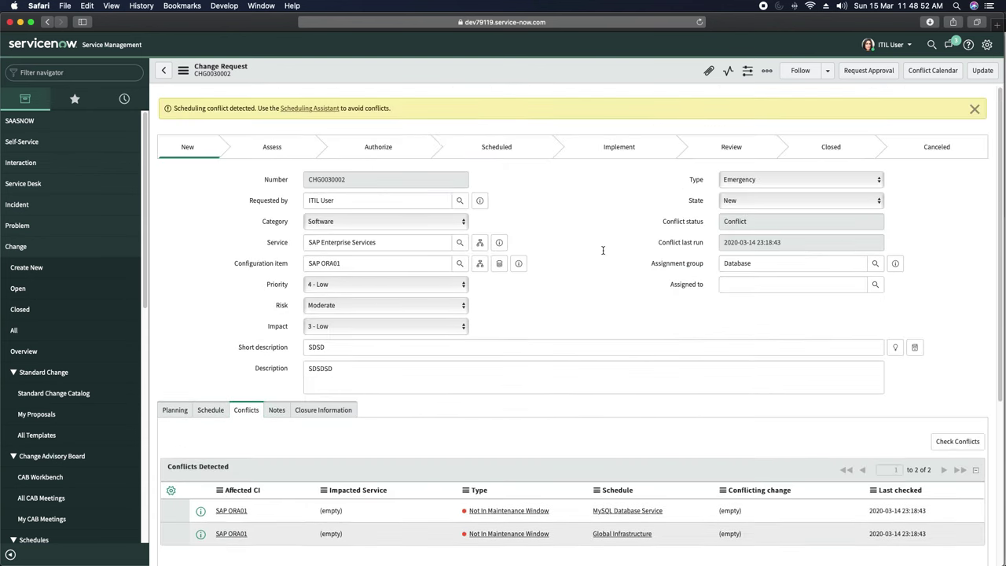
- Request approval for the emergency change and look over its related records
click(865, 71)
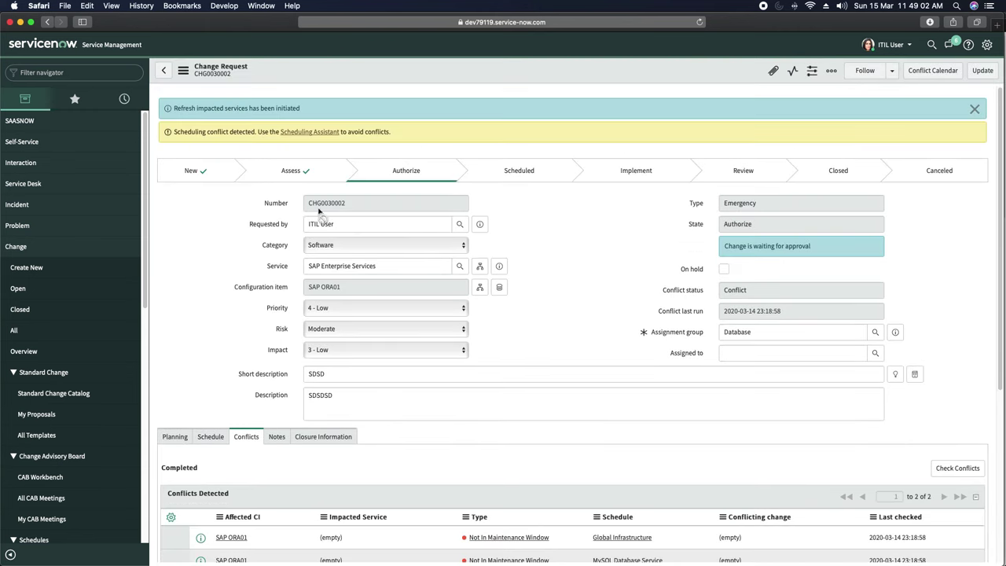
scroll(191, 307, down, 2)
scroll(191, 307, down, 6)
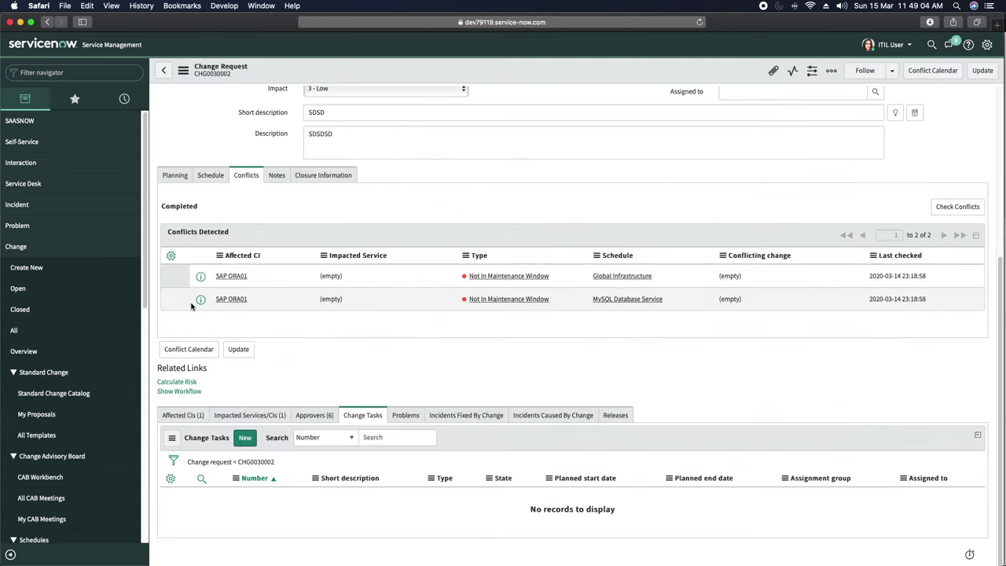
- Review the approvers and their approval states in the emergency change's related records
click(254, 415)
click(314, 415)
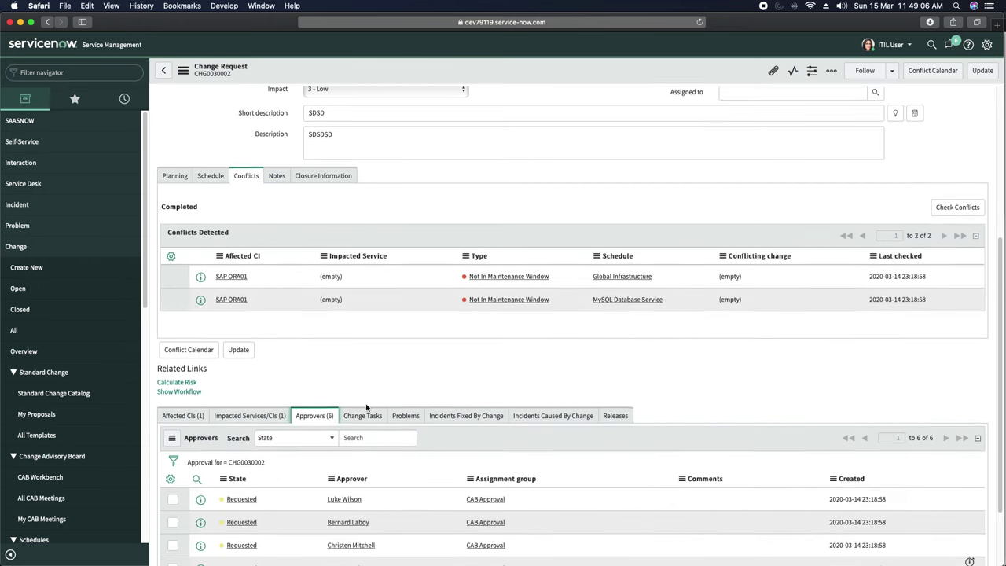
scroll(432, 407, down, 3)
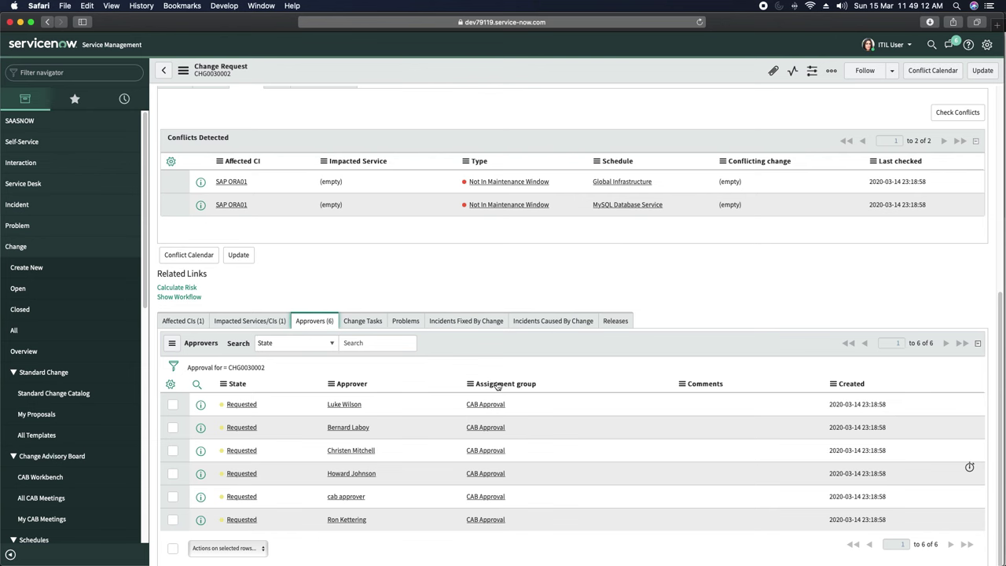
- Show the emergency change's workflow in a separate browser tab
click(179, 297)
click(412, 44)
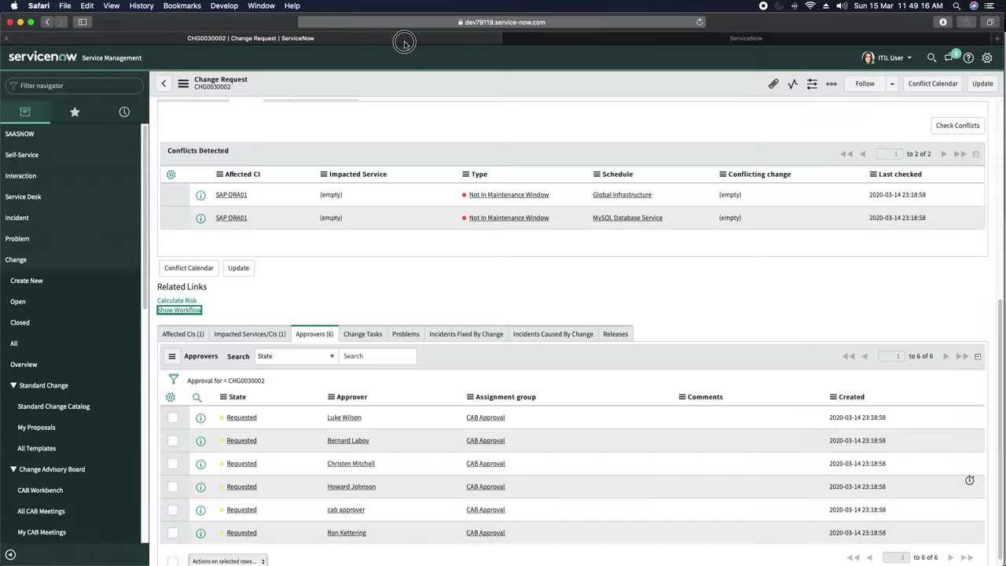
click(577, 42)
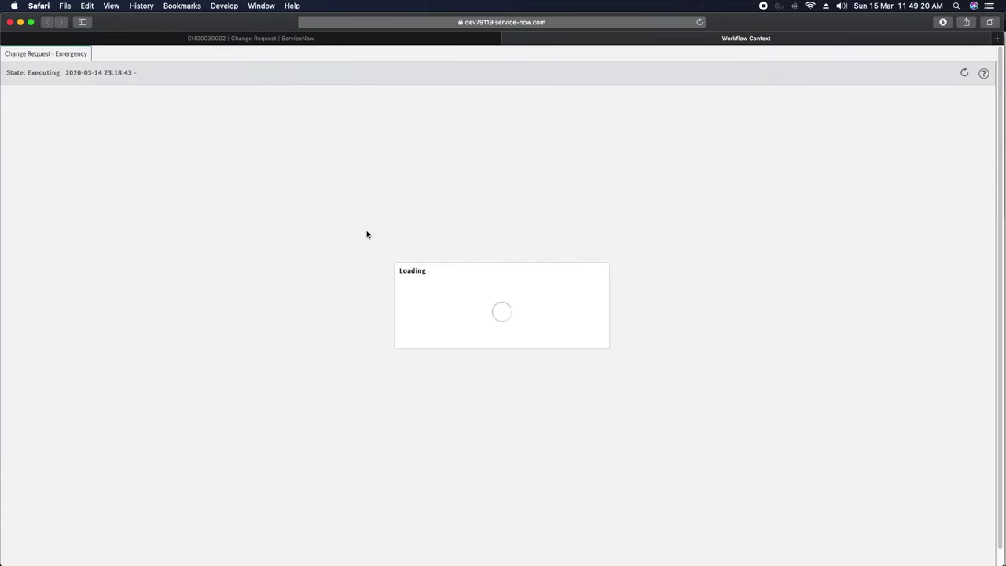
click(381, 44)
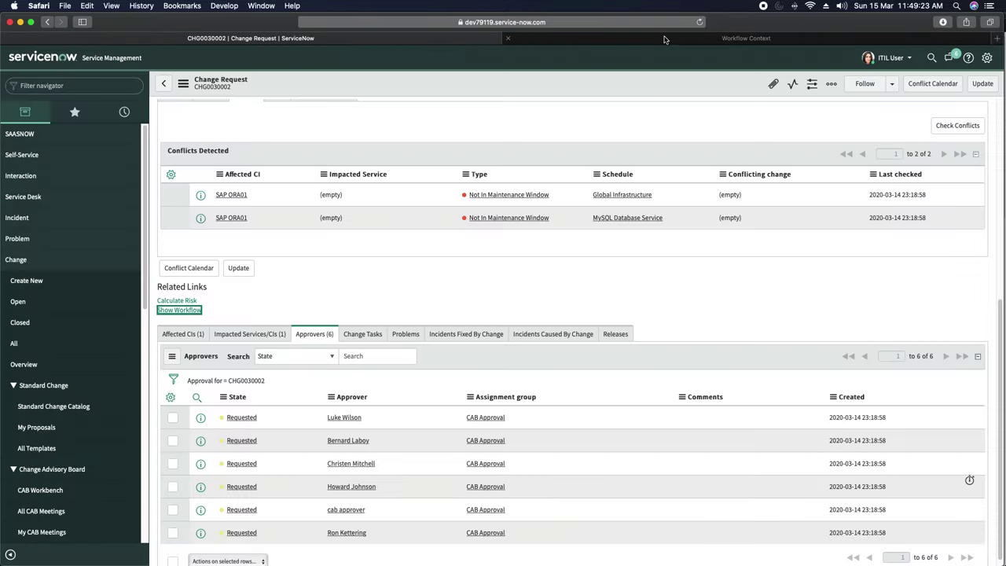
click(666, 40)
- Open the normal change "this is a demo normal change" from the history in a new browser tab and look through its record
click(437, 37)
click(118, 114)
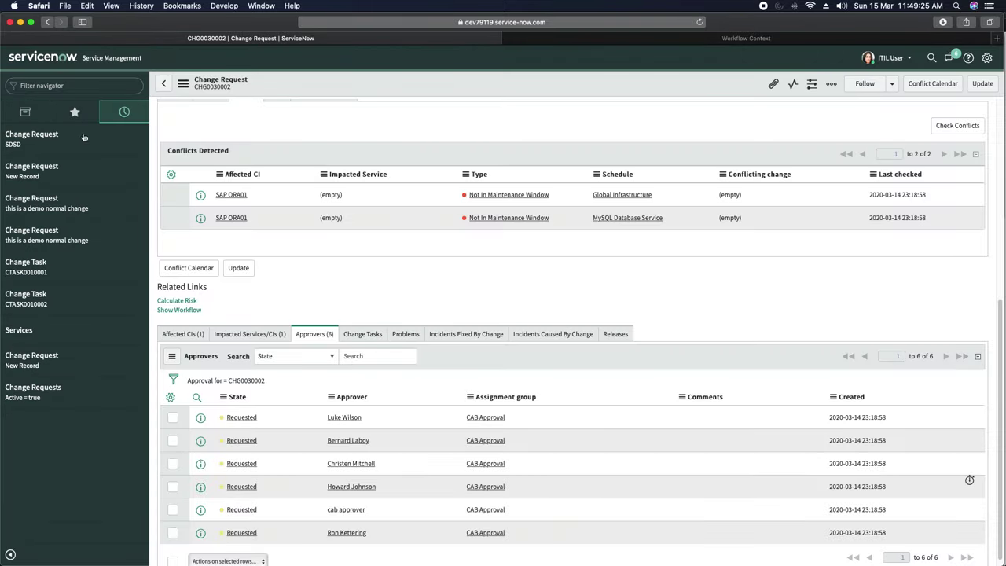
click(46, 238)
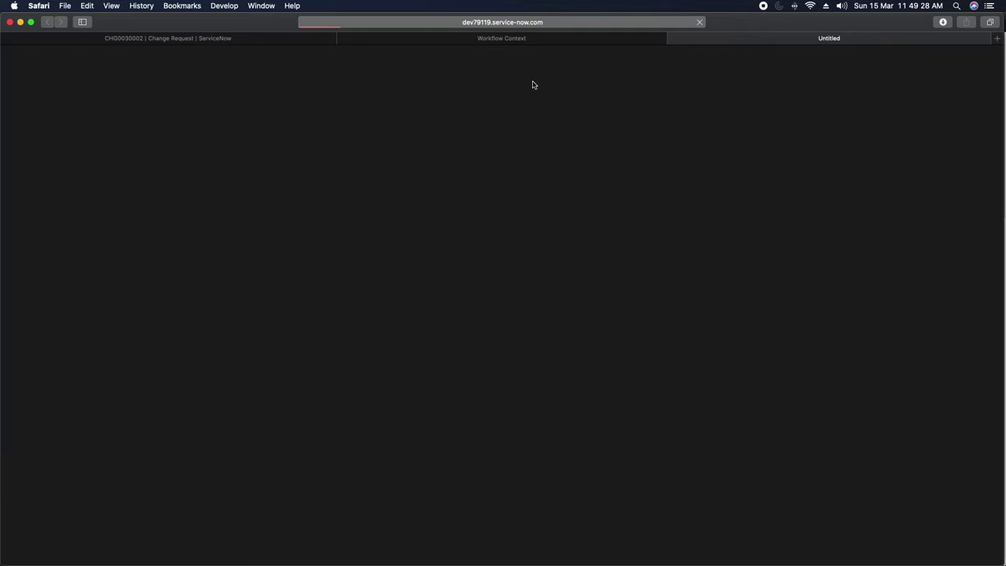
click(520, 42)
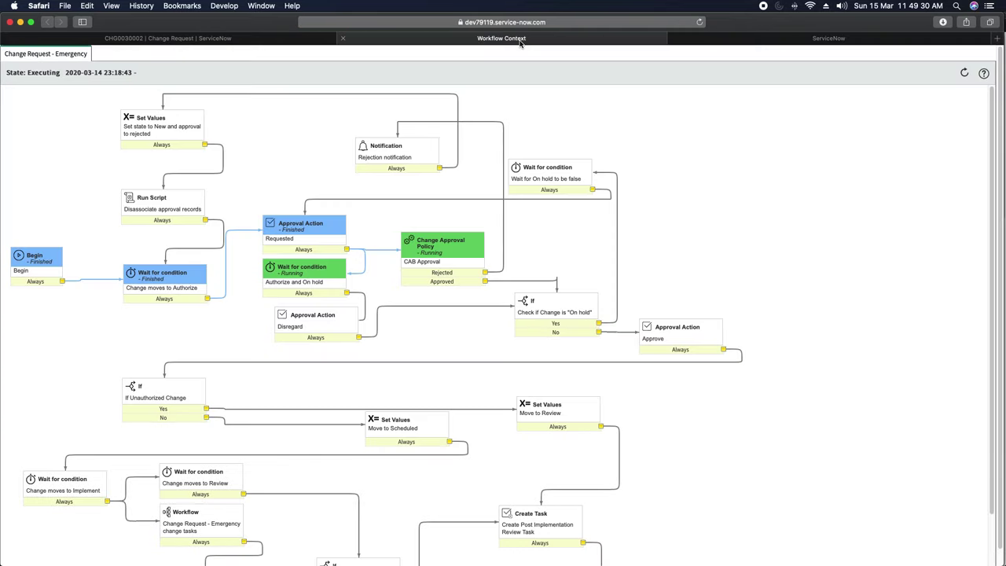
click(794, 40)
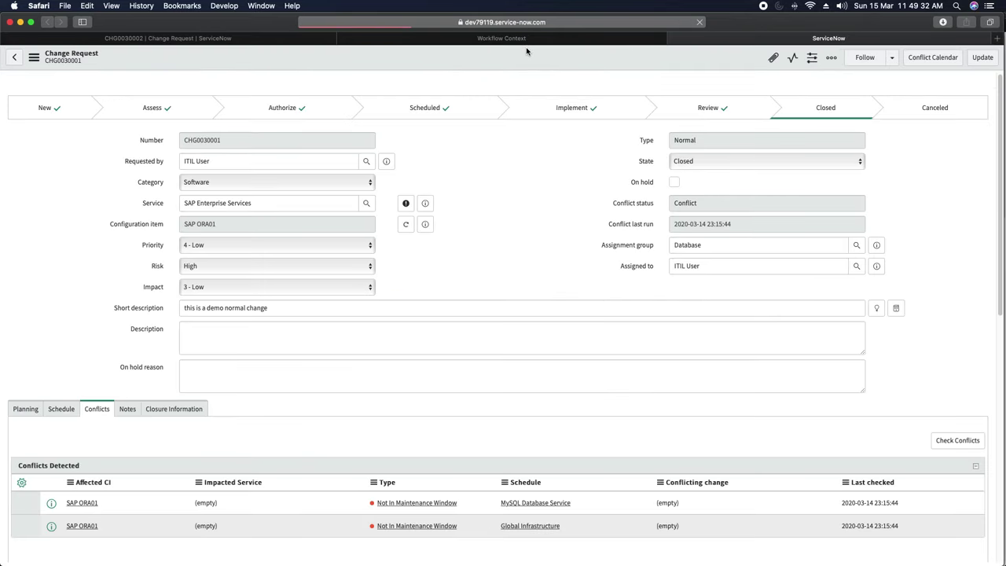
scroll(79, 393, down, 5)
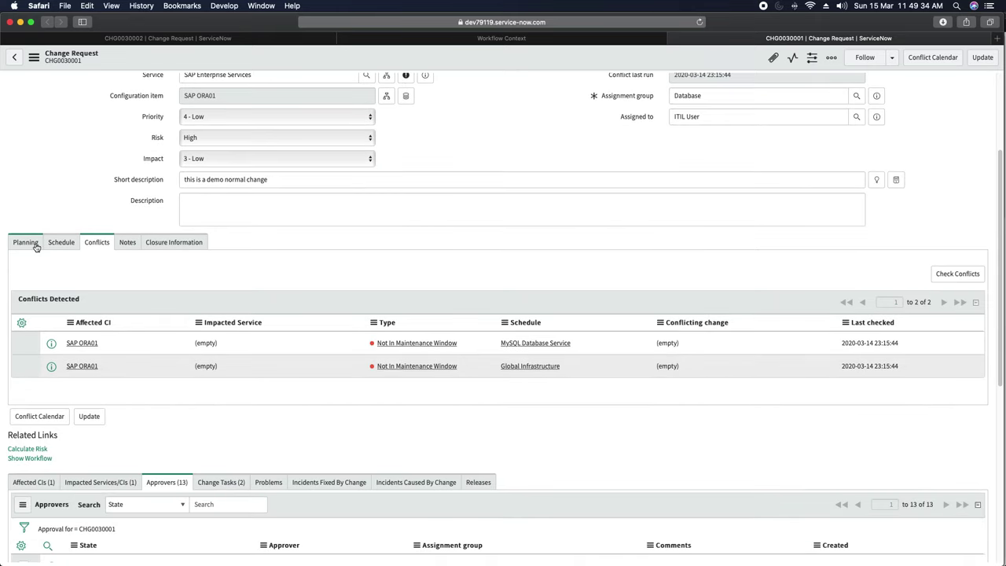
- Show the normal change's workflow, place its browser tab beside the emergency workflow, and compare the approval stages of both
click(32, 459)
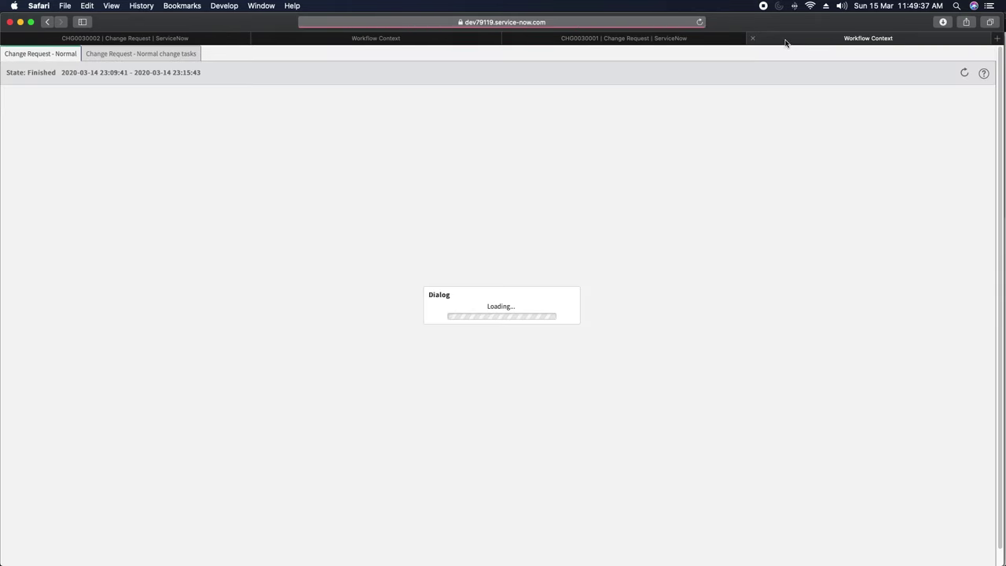
drag(786, 41, 552, 32)
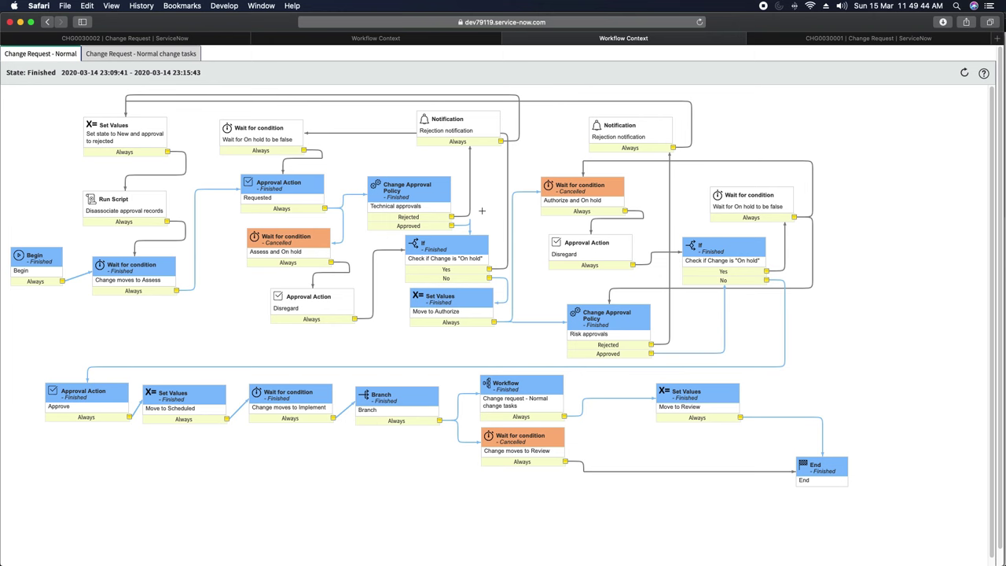
click(420, 38)
mouse_move(295, 235)
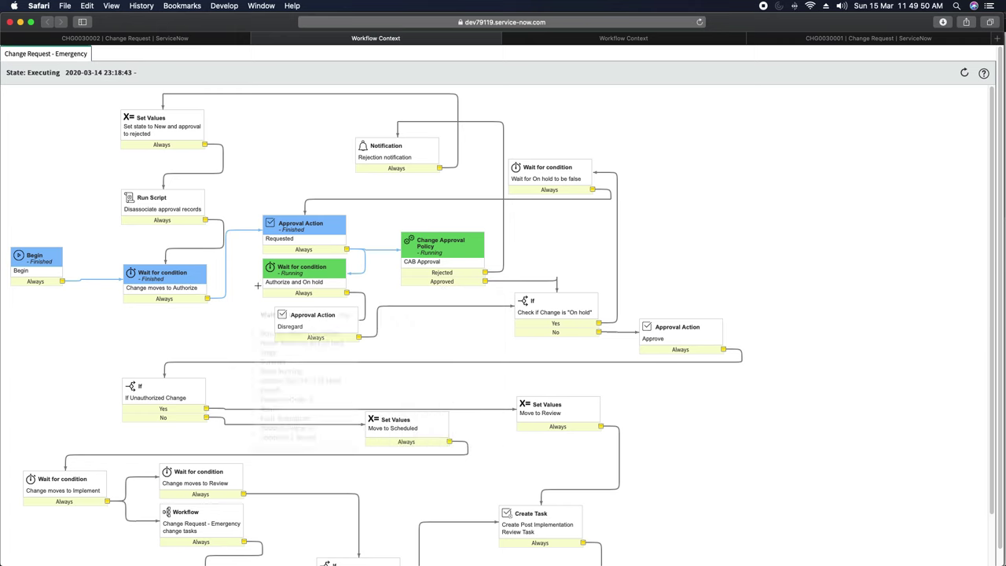
click(665, 37)
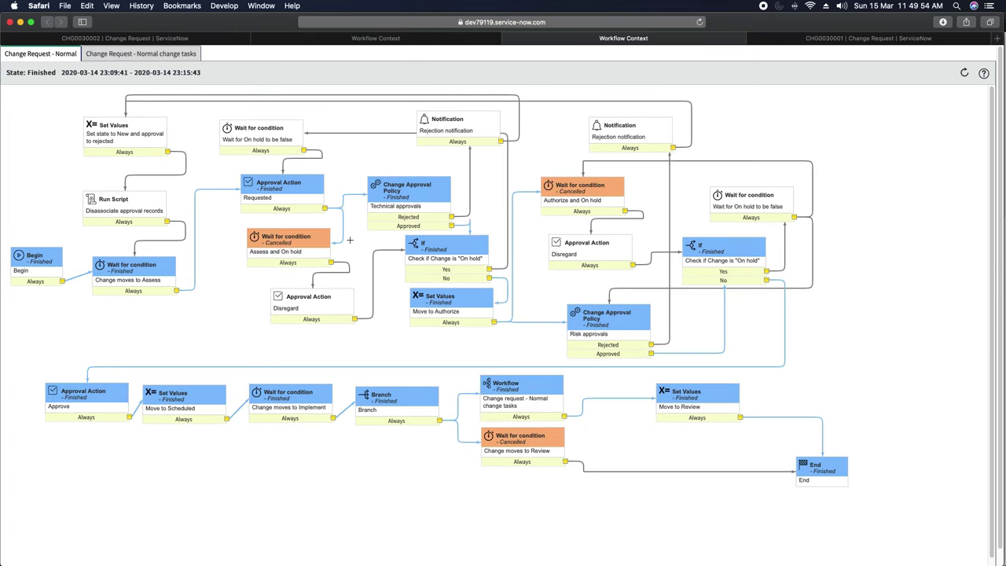
click(383, 38)
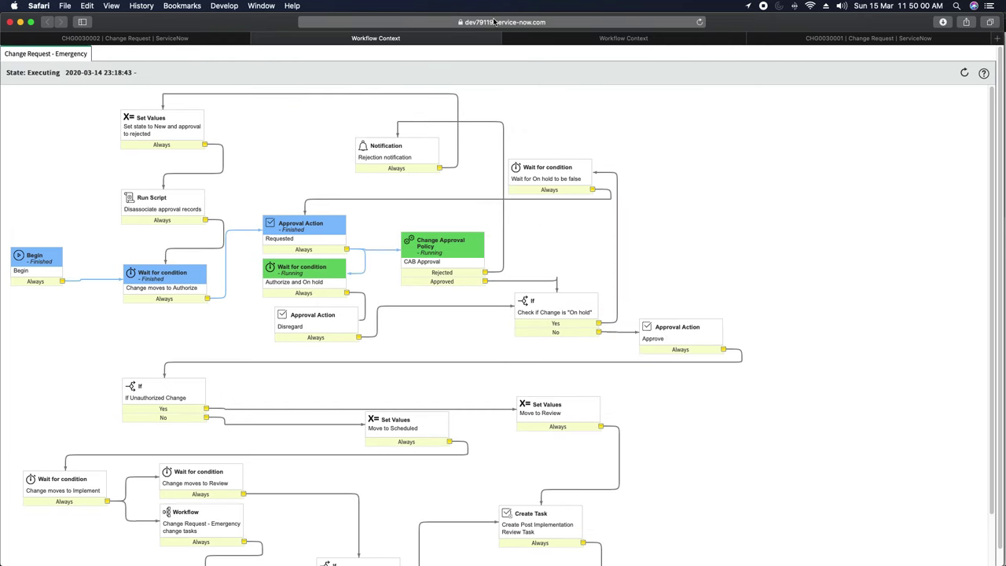
- Return to the emergency change record and impersonate the cab approver user
click(157, 41)
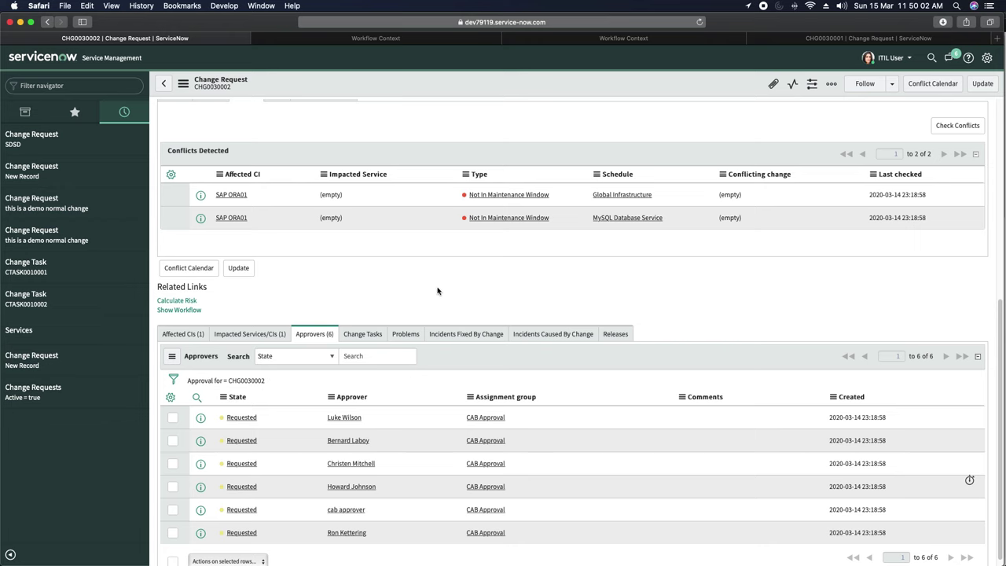
scroll(438, 291, down, 1)
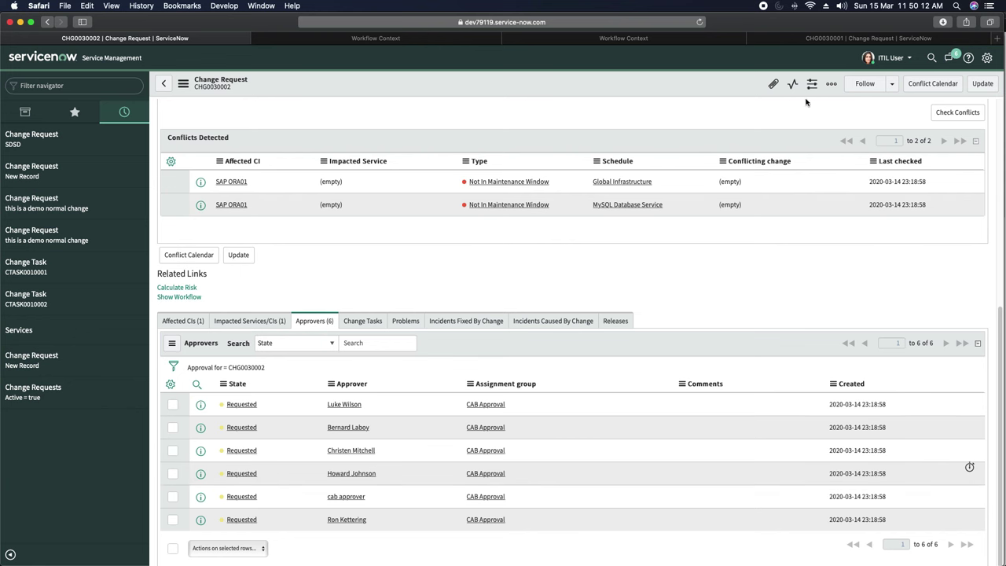
click(891, 58)
click(883, 101)
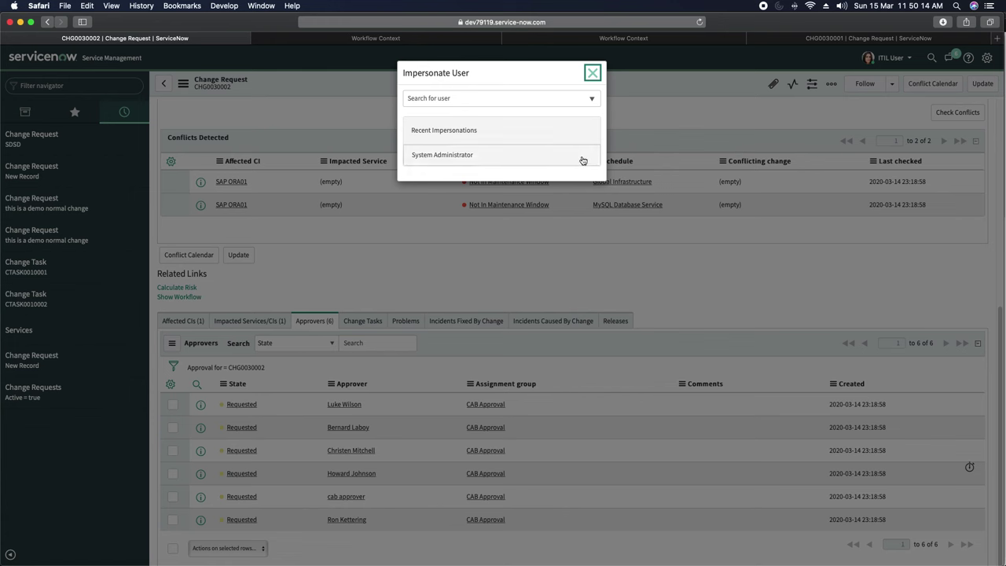
click(440, 178)
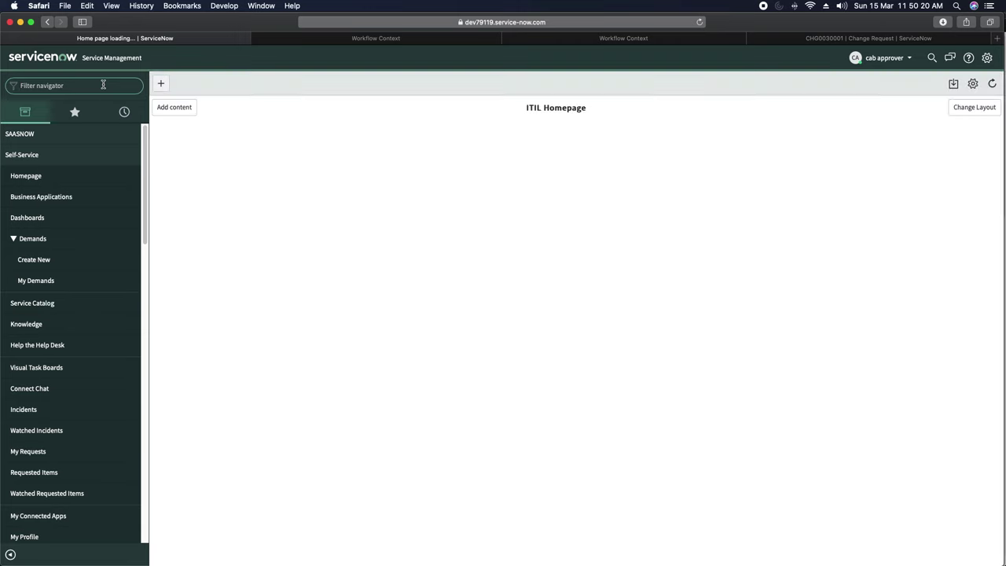
- Filter the navigator for "app", open My Approvals, and approve the requested approval for change CHG0030002
text(test)
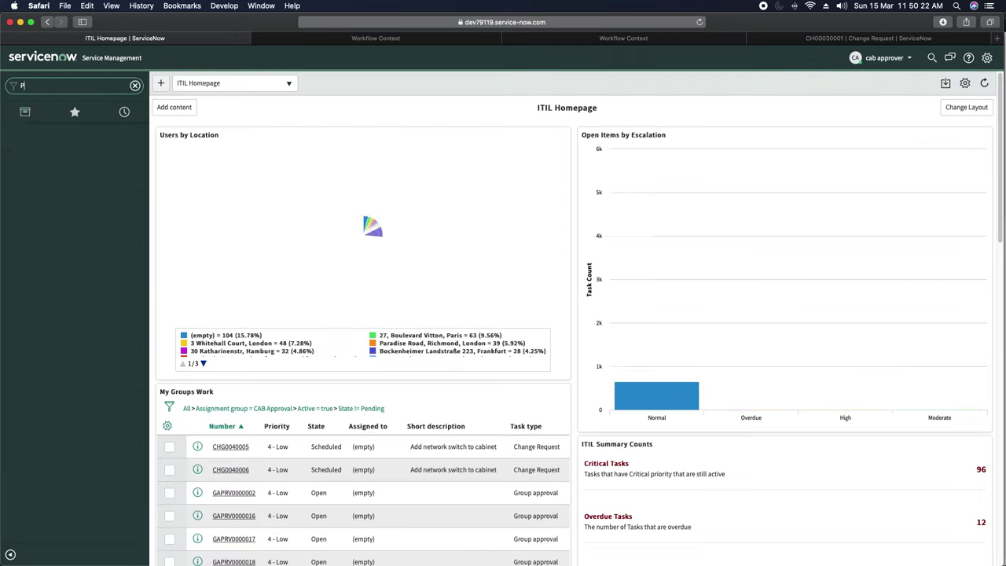
text(app)
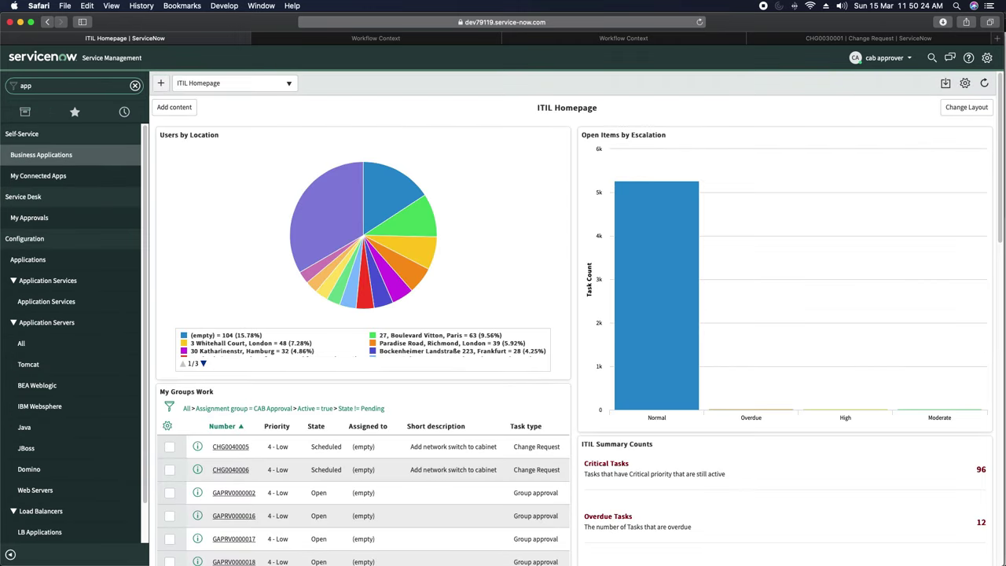
scroll(33, 321, down, 1)
scroll(20, 526, up, 2)
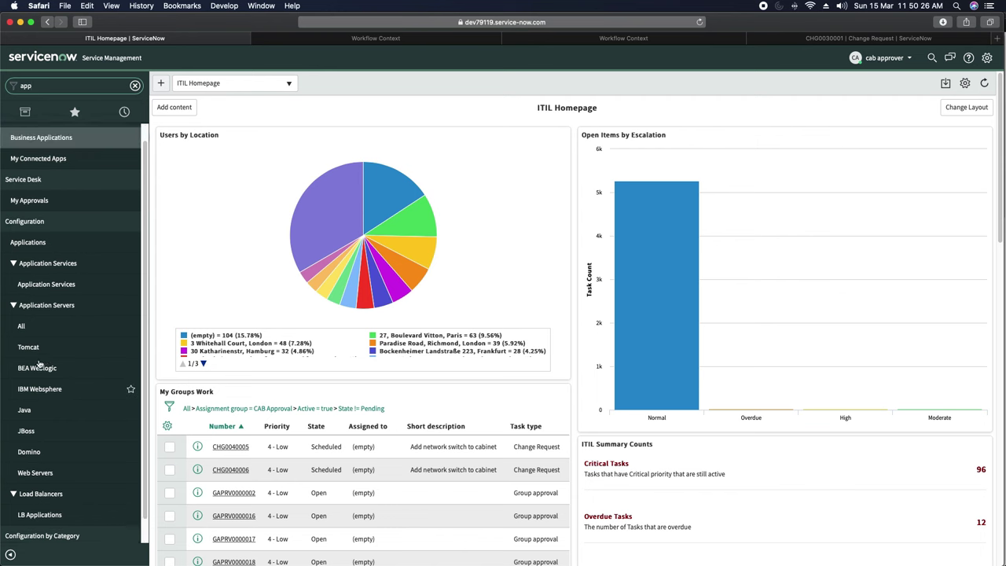
click(42, 223)
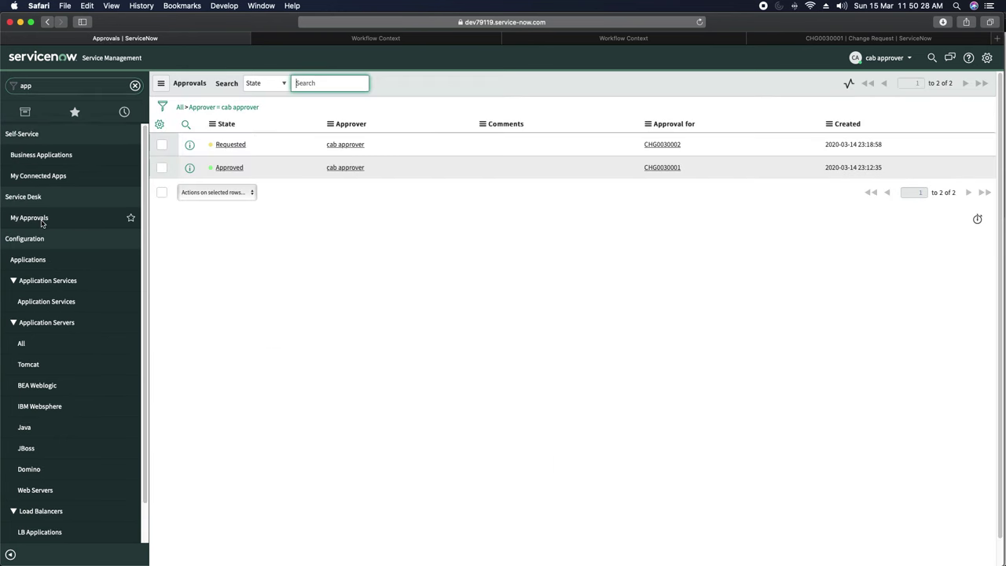
right_click(380, 147)
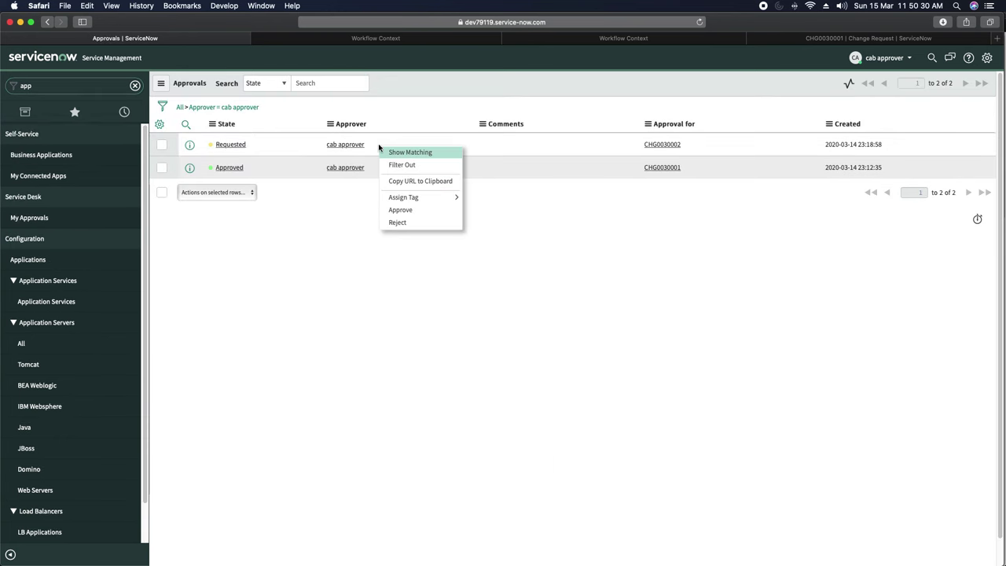
click(404, 210)
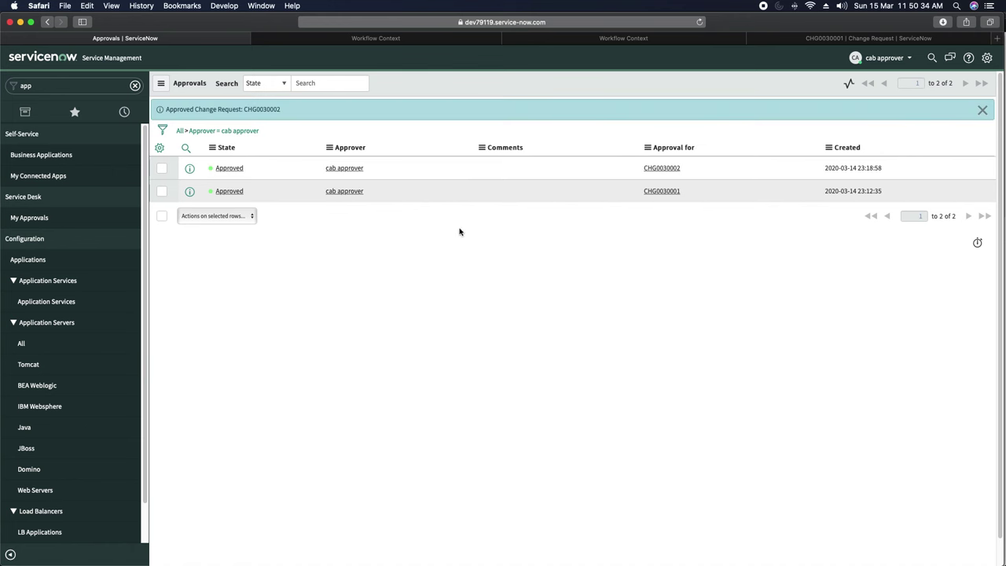
- Switch the impersonation back to ITIL User
click(896, 59)
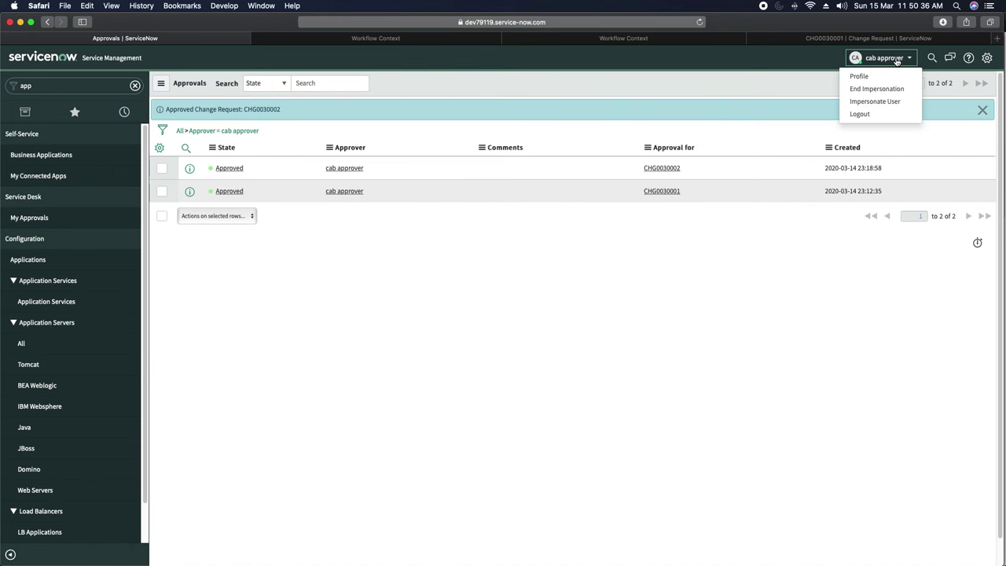
click(873, 103)
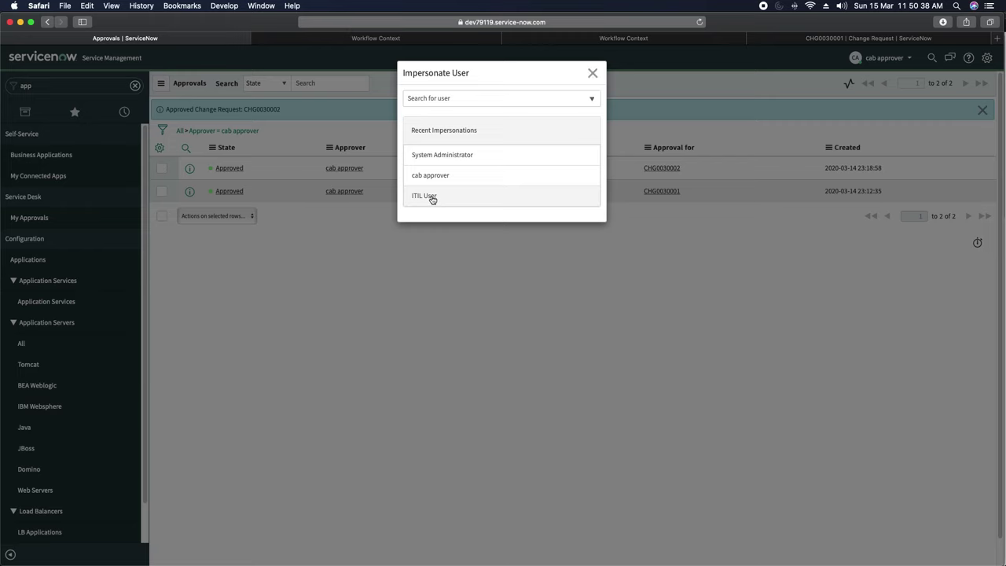
click(432, 197)
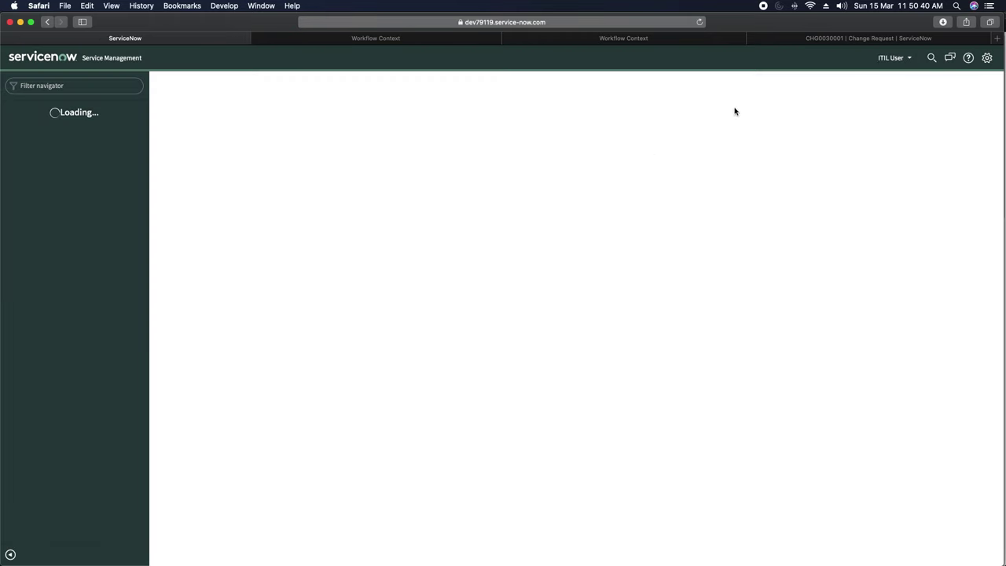
- Close the browser tabs holding the normal change record and its workflow
click(822, 39)
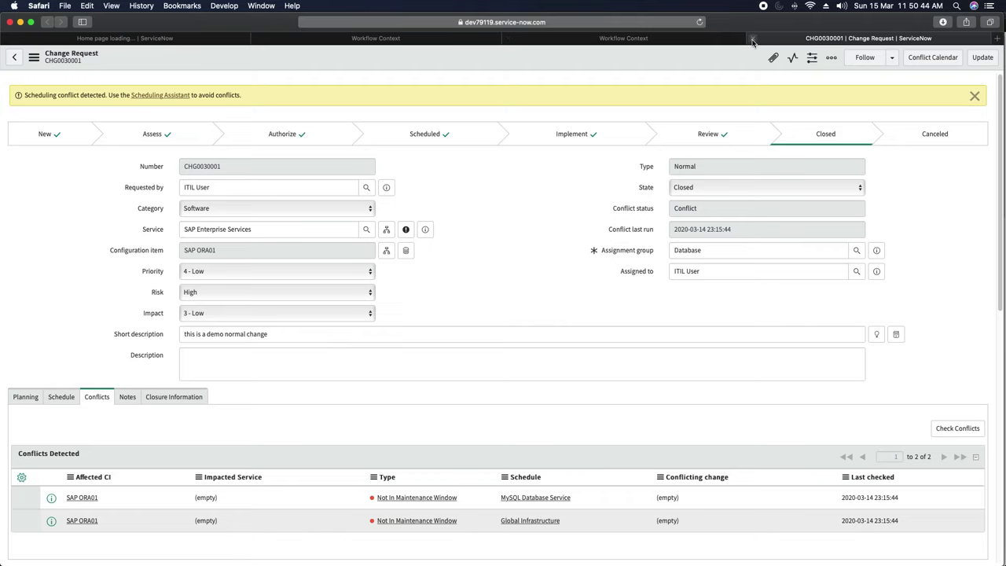
click(752, 38)
click(614, 38)
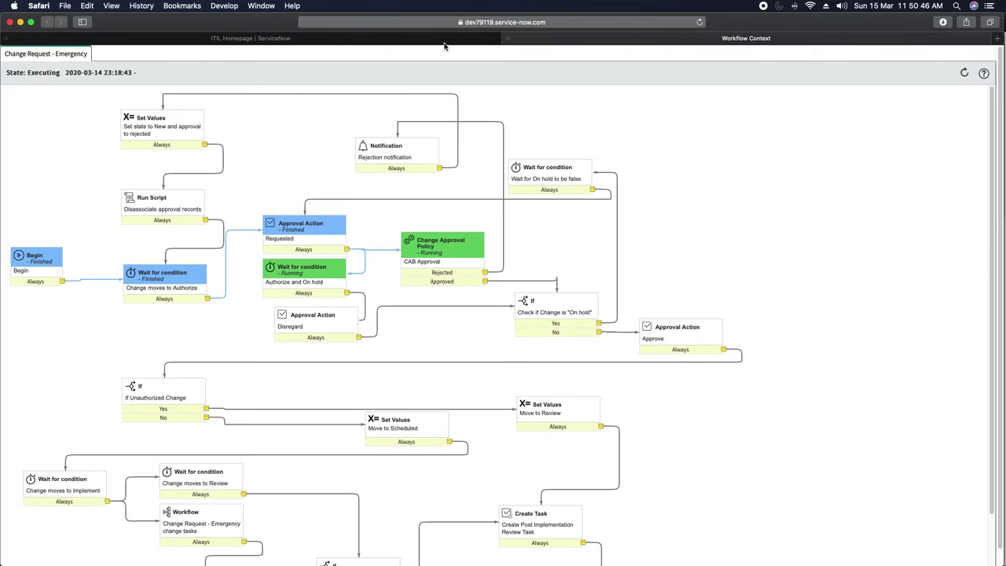
- Reopen the emergency change SDSD from the history and review its approvers and process stage
click(416, 44)
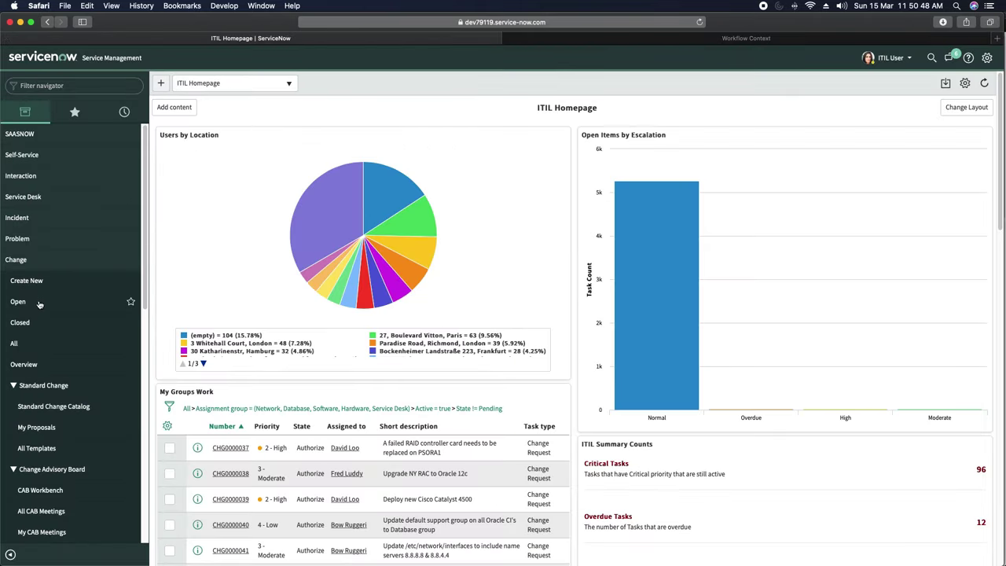
click(126, 117)
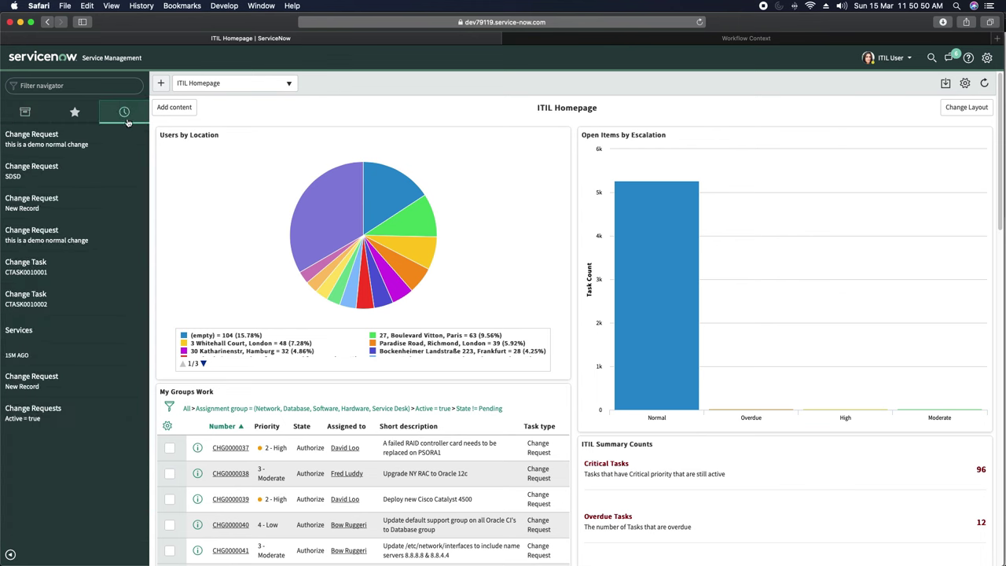
click(37, 180)
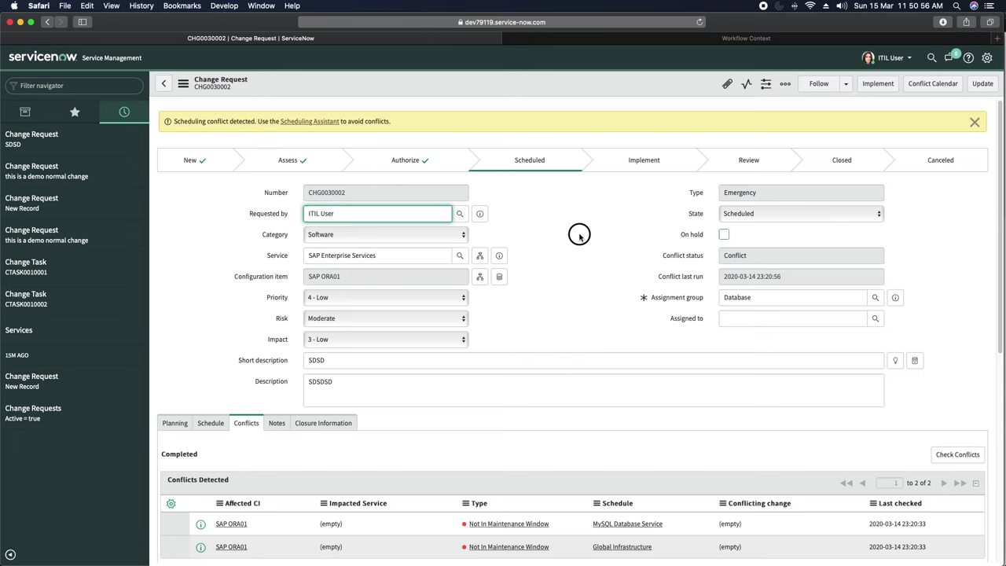
scroll(279, 246, down, 7)
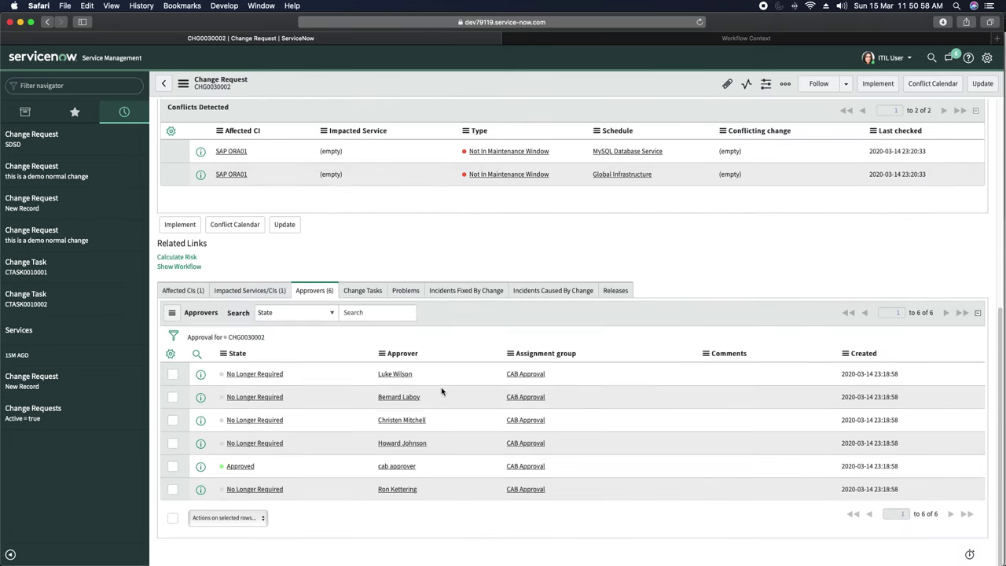
scroll(452, 378, up, 8)
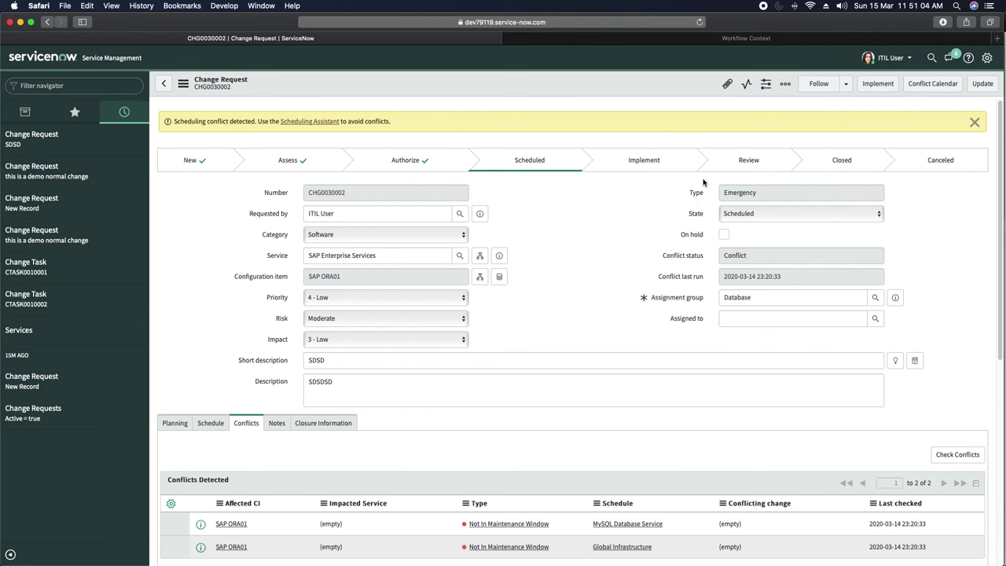
- Move the emergency change CHG0030002 to the Implement state and display its change tasks
click(748, 215)
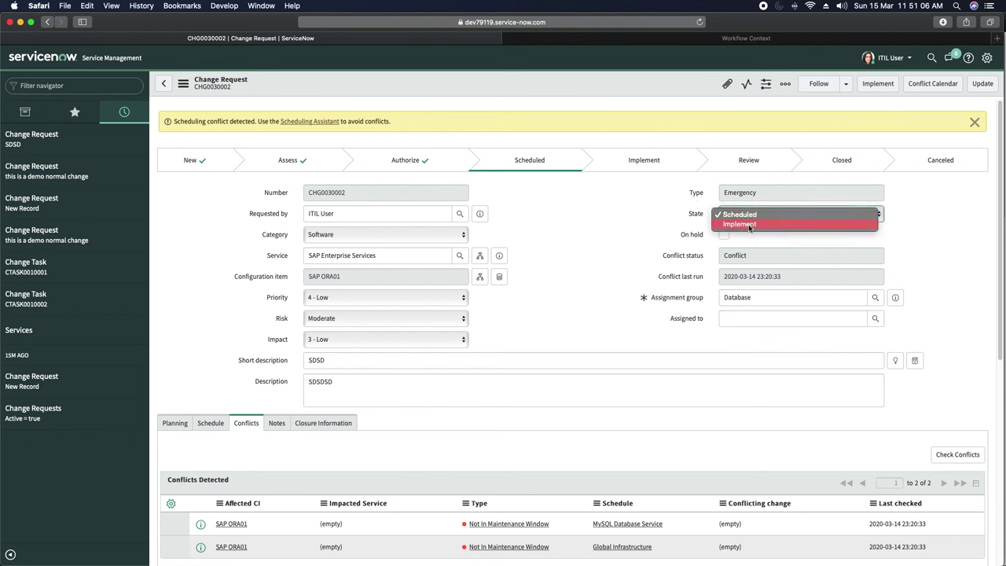
click(801, 138)
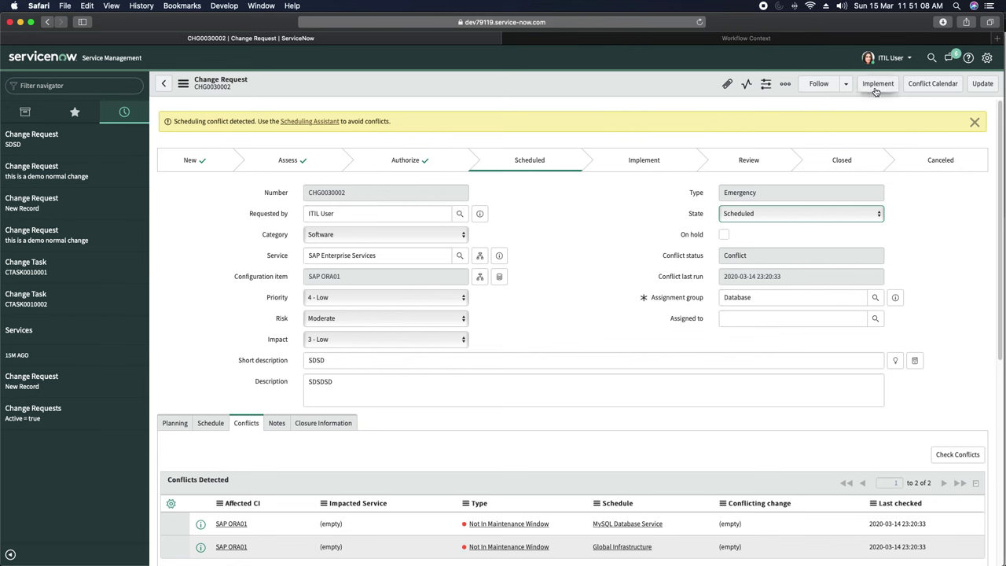
click(876, 85)
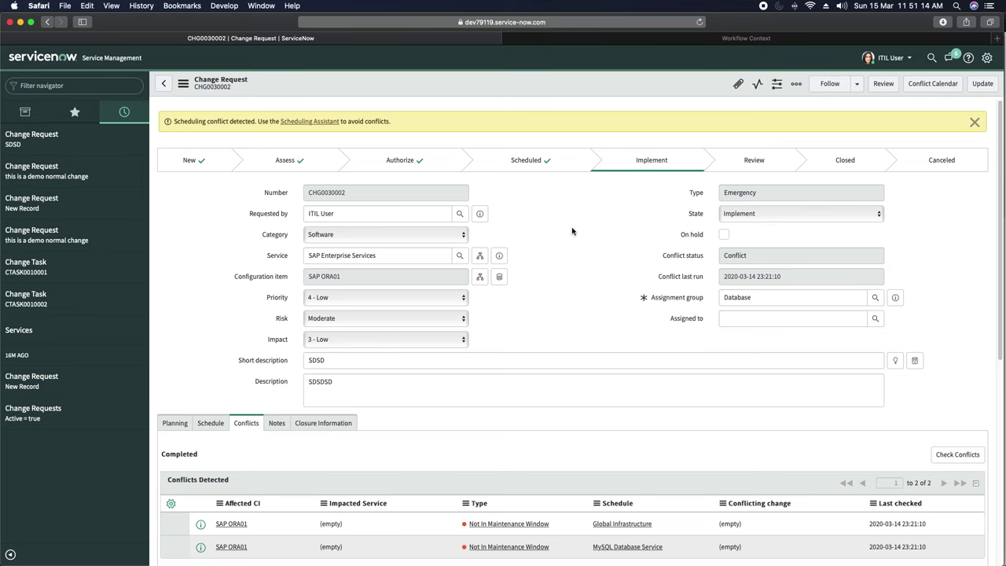
scroll(571, 230, down, 5)
scroll(572, 231, down, 1)
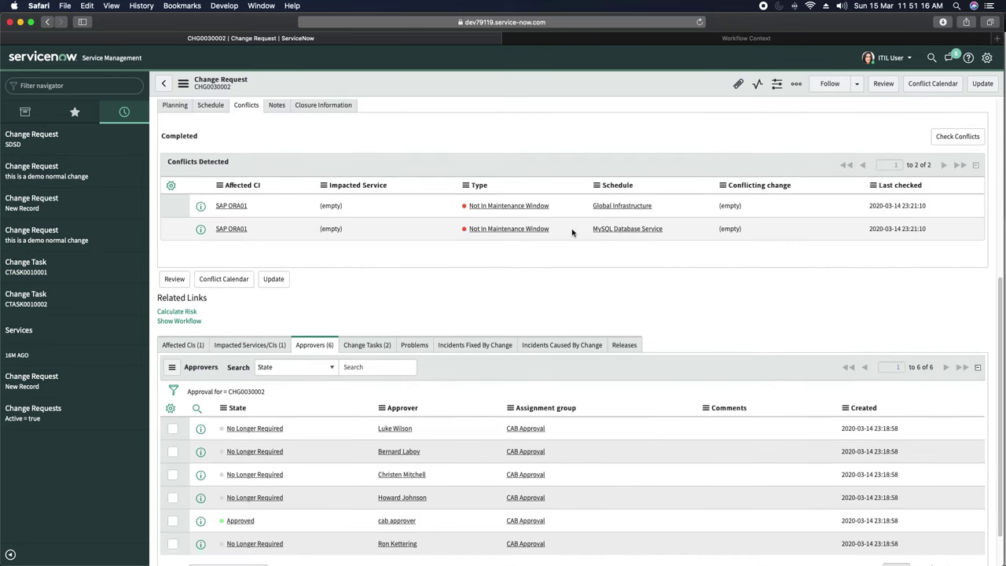
click(371, 347)
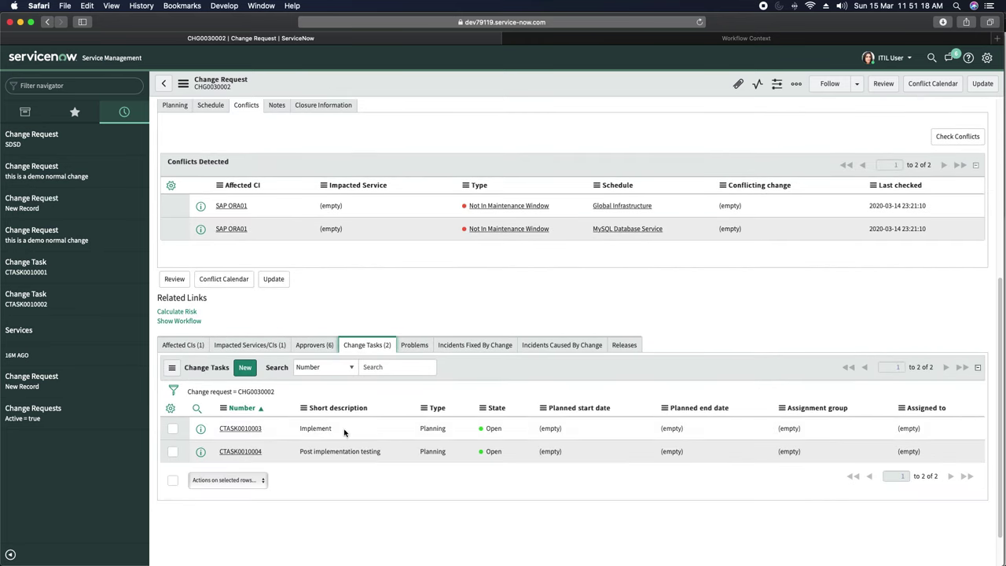
scroll(446, 398, up, 5)
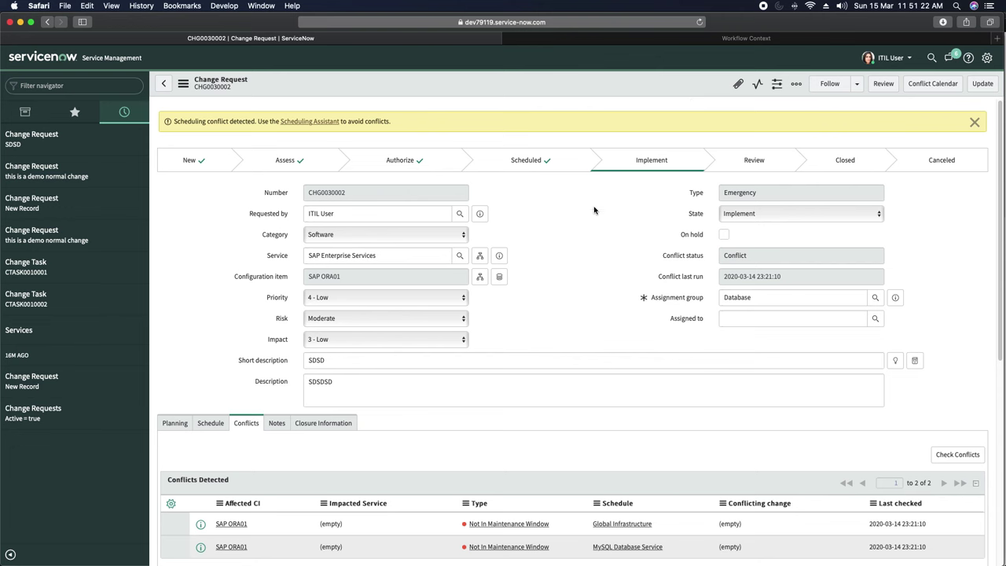
- Refresh the emergency change's workflow diagram, trace its path from authorization and CAB approval to implementation, and return to the change record
click(683, 42)
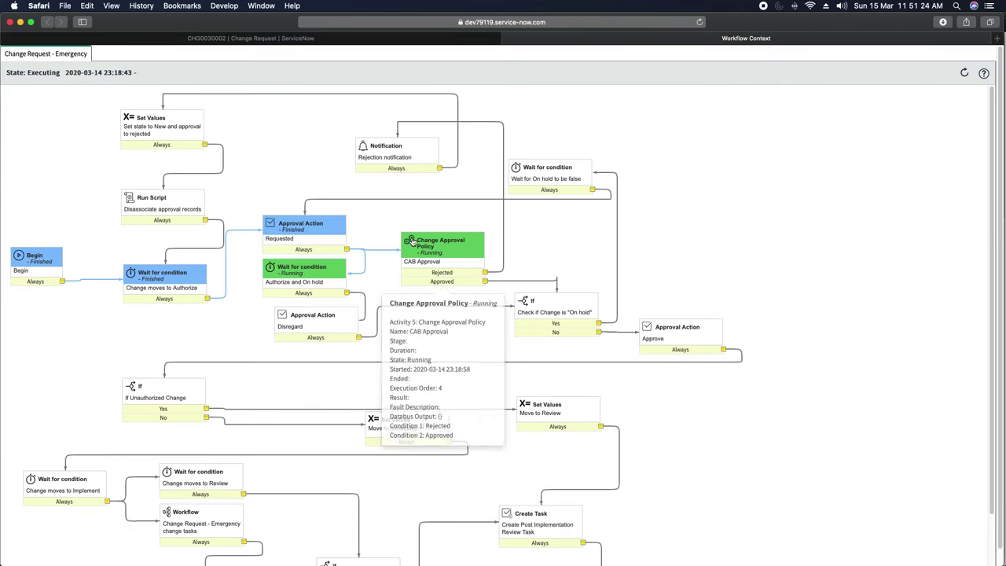
click(966, 76)
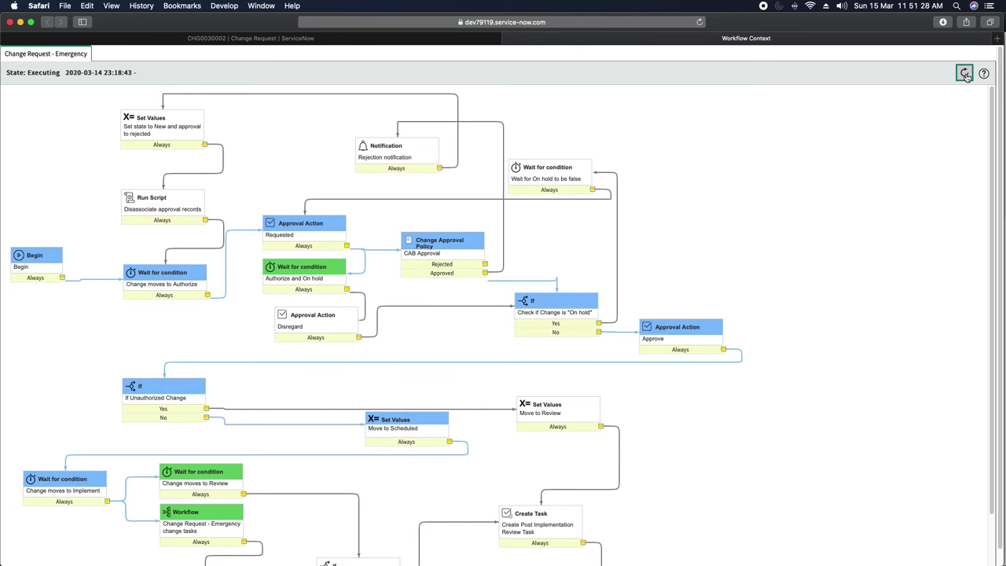
mouse_move(341, 281)
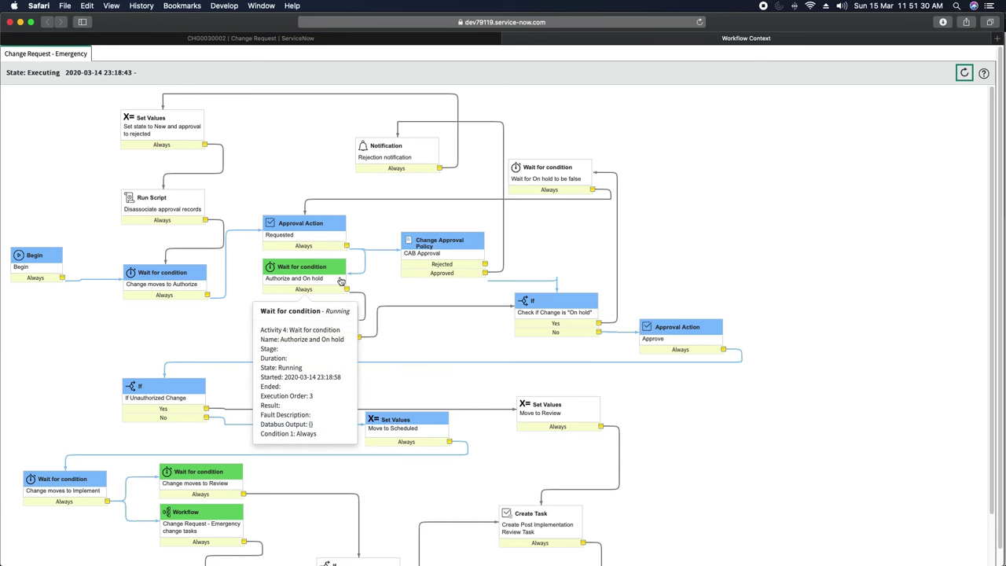
mouse_move(424, 259)
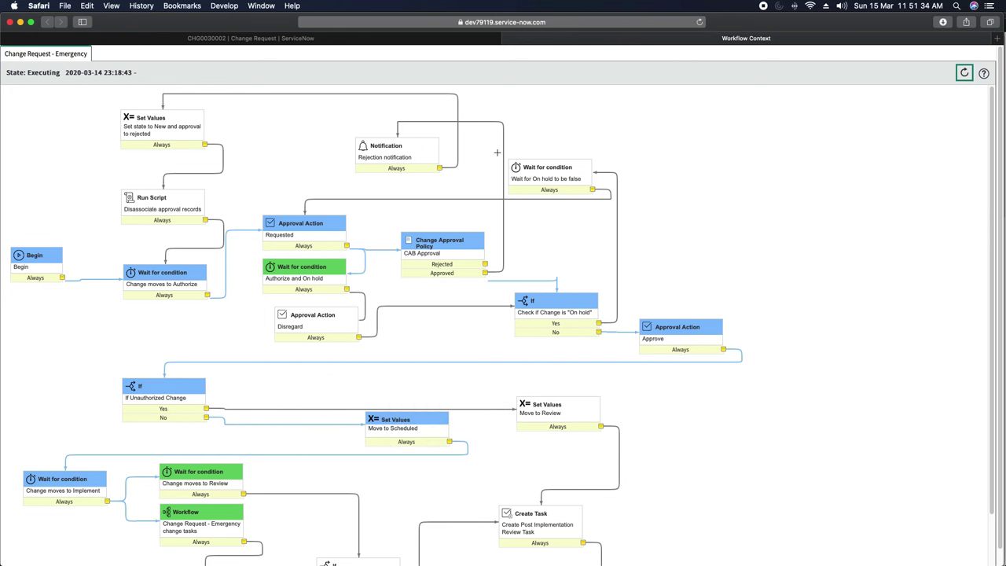
mouse_move(389, 165)
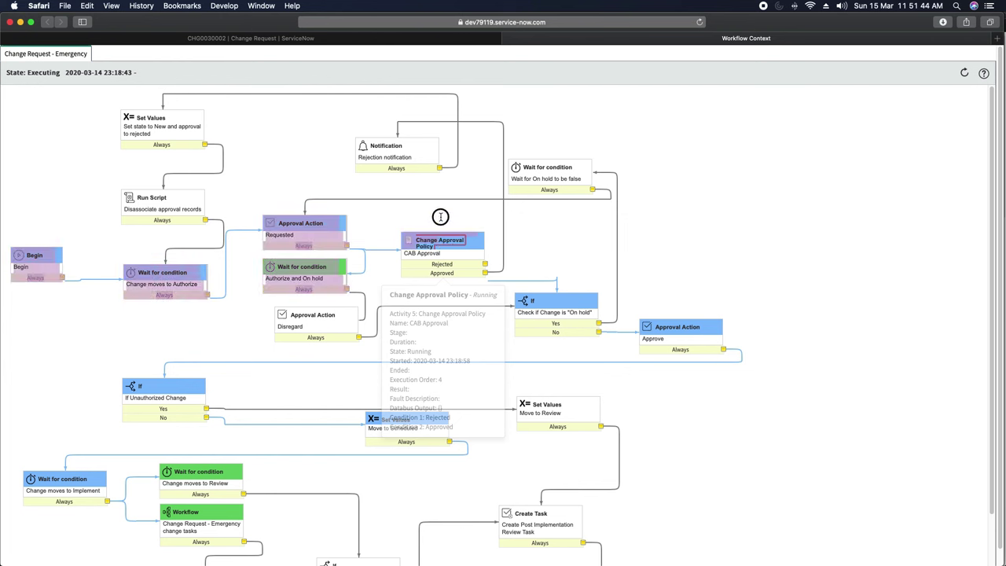
mouse_move(544, 328)
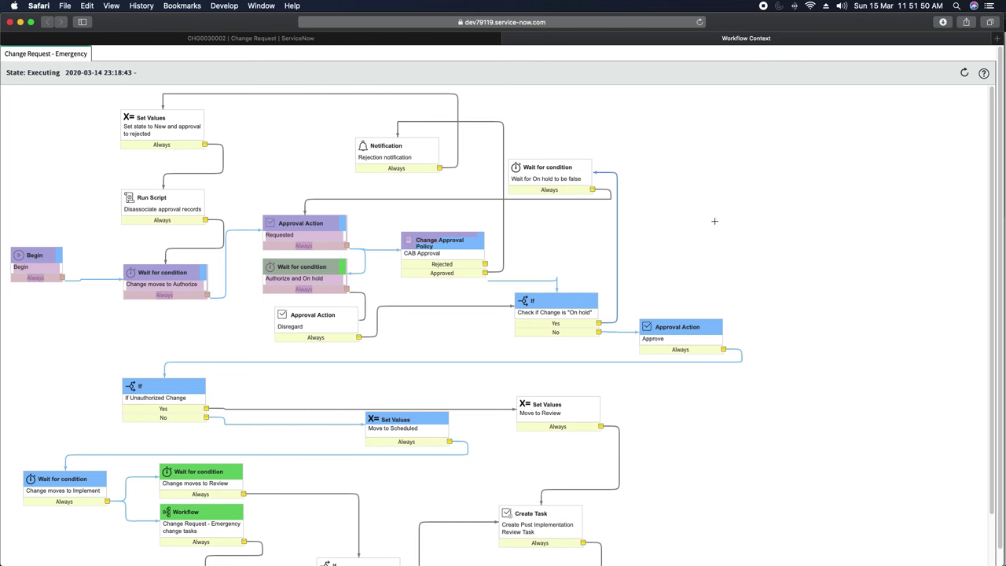
scroll(714, 200, down, 2)
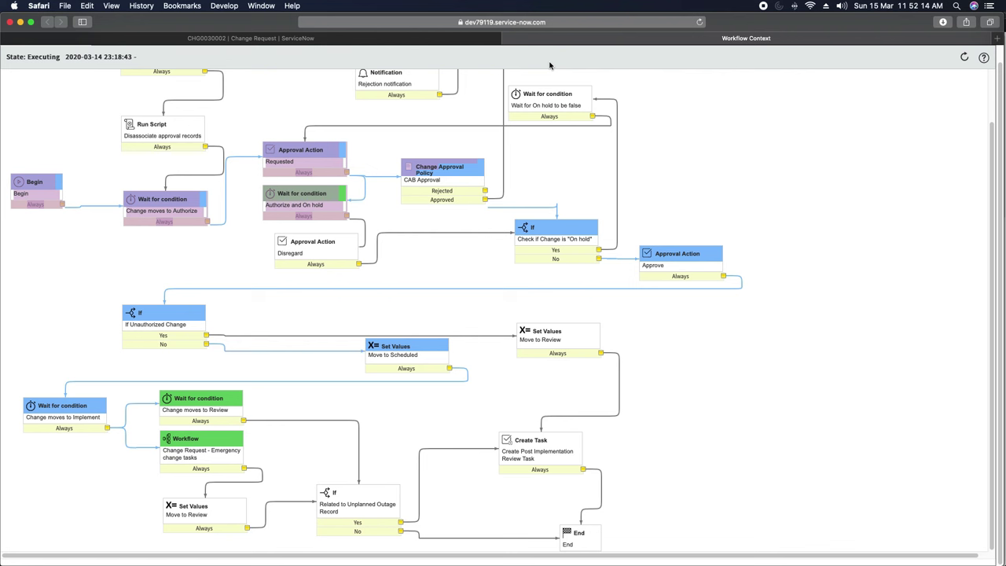
mouse_move(515, 93)
click(508, 37)
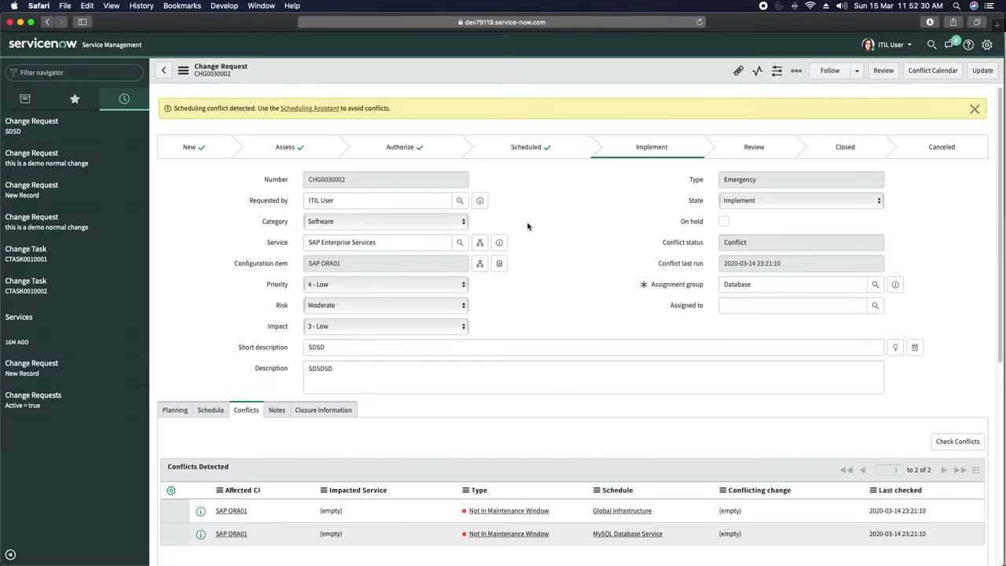
scroll(547, 223, down, 10)
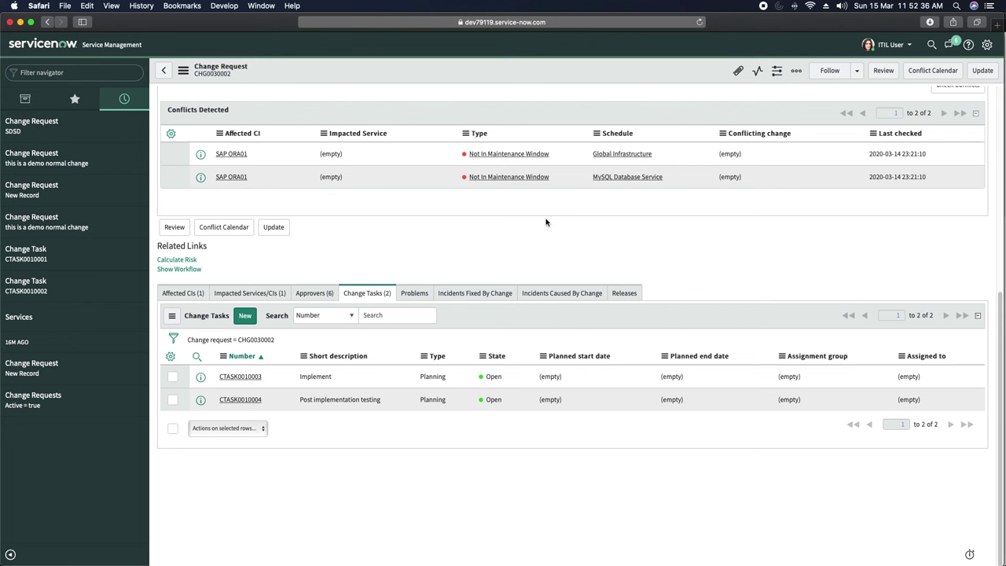
scroll(546, 222, up, 10)
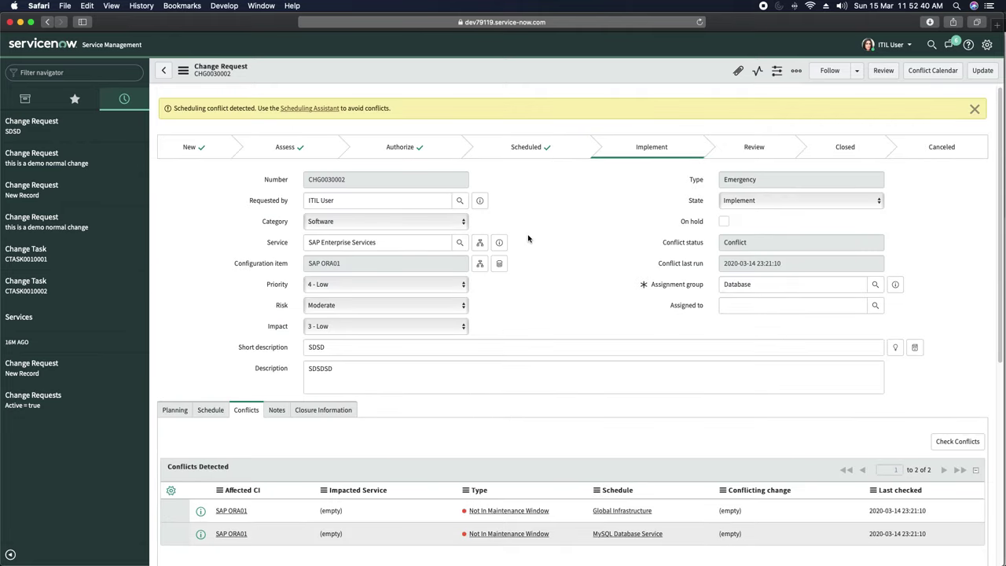
- Start a new standard change from the Network Standard Changes template "Change VLAN on a Cisco switchport"
click(25, 100)
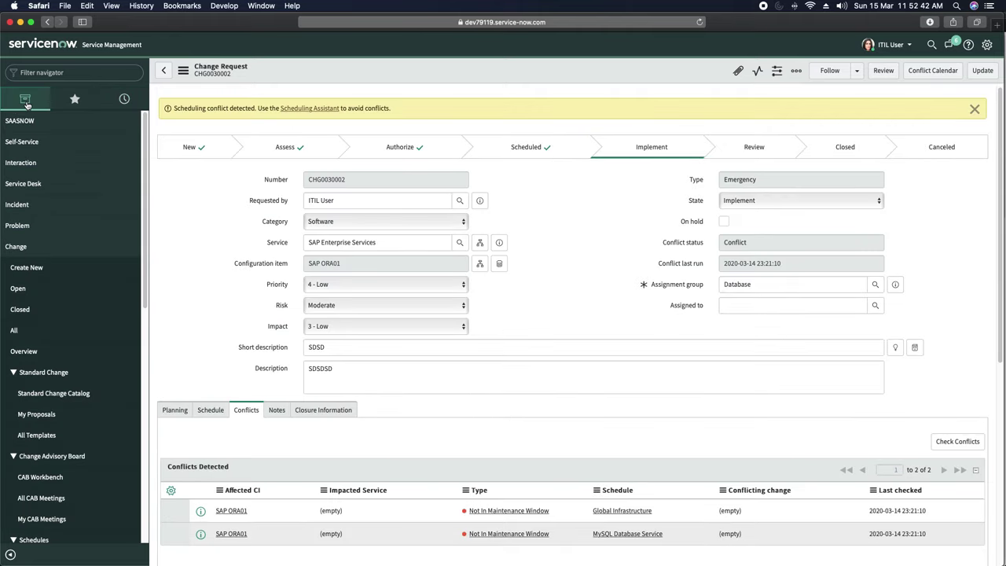
click(27, 269)
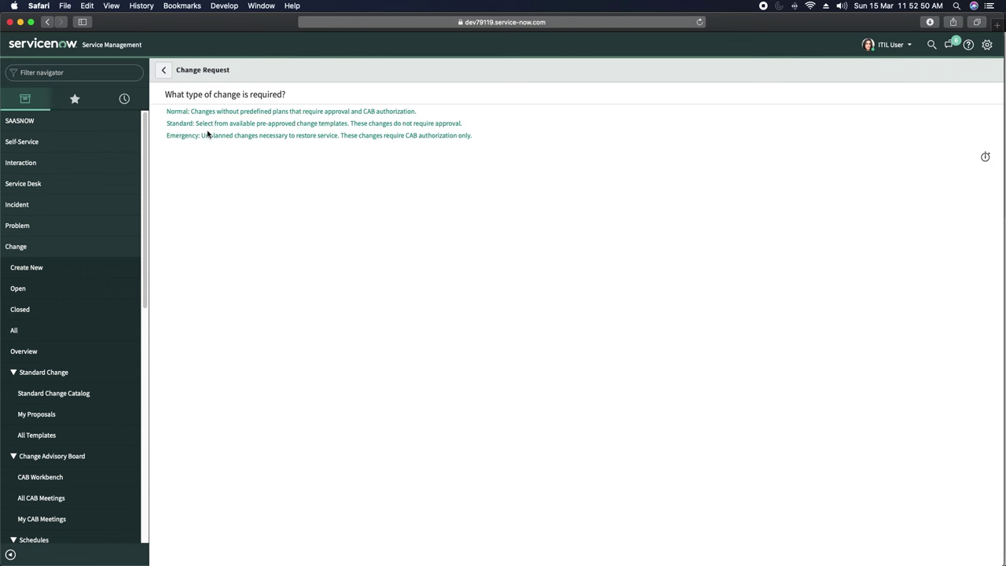
click(338, 125)
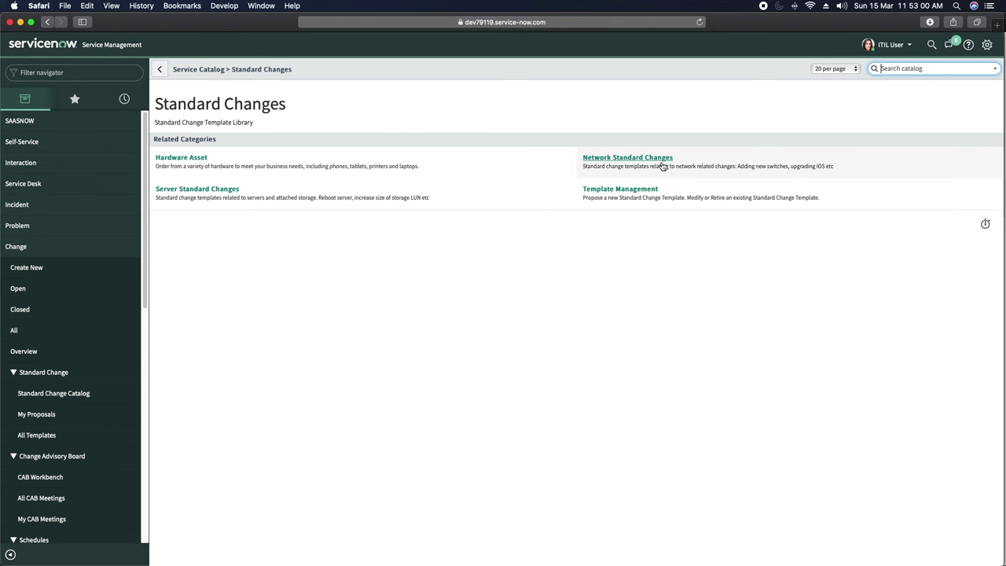
click(606, 159)
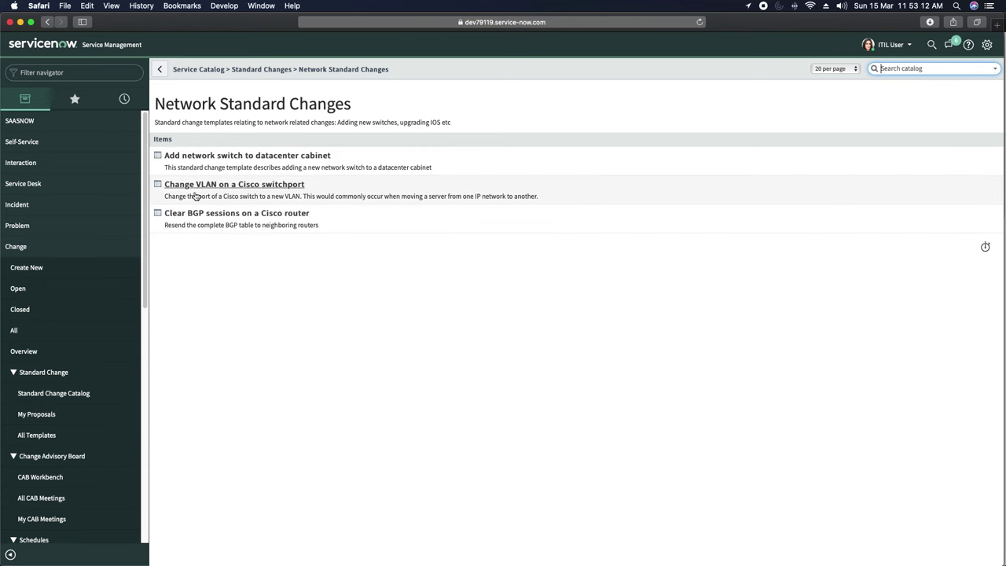
click(247, 187)
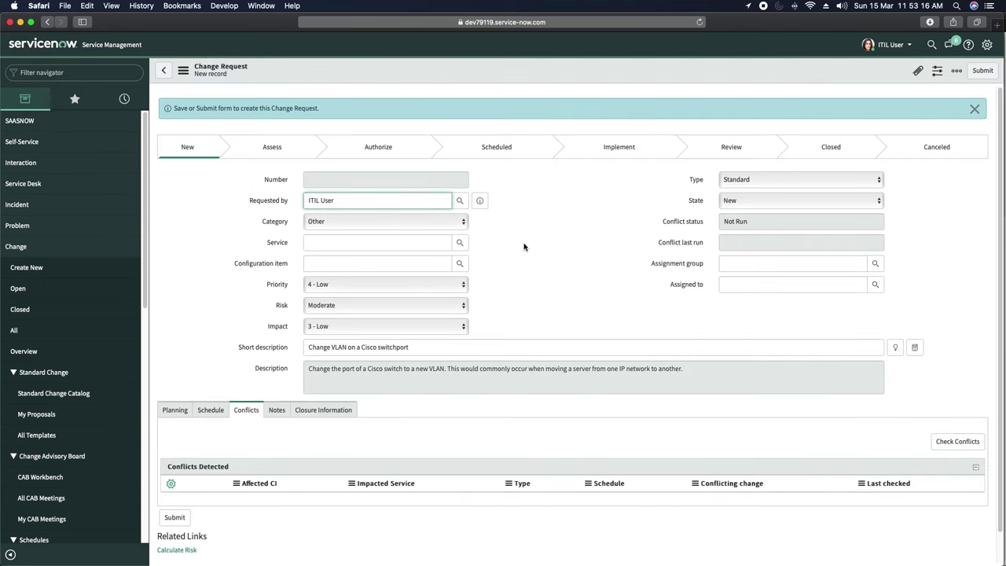
- Examine the new standard change's prefilled planning details and its available type and state options
scroll(519, 260, down, 1)
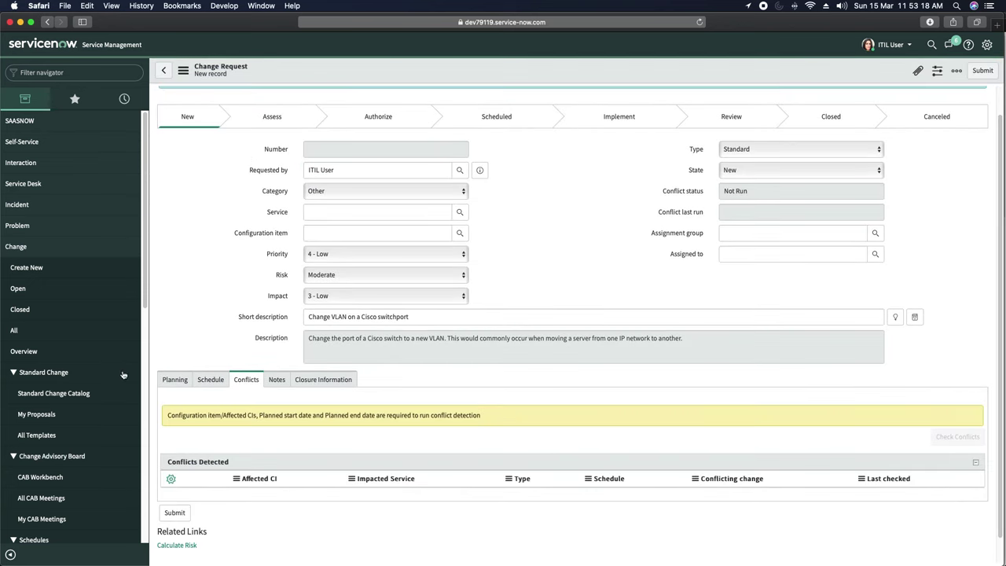
click(173, 379)
scroll(466, 343, down, 8)
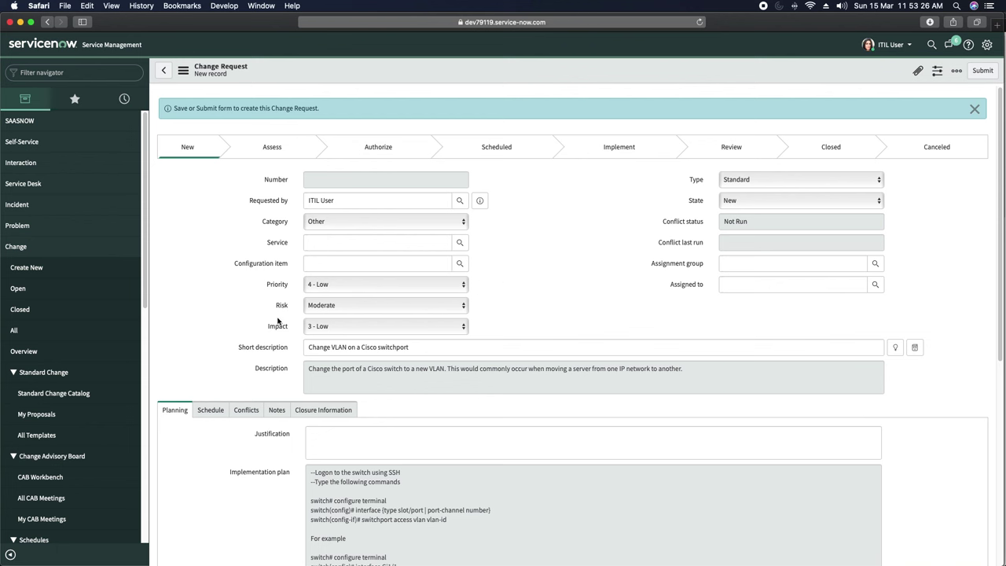
click(736, 201)
click(736, 202)
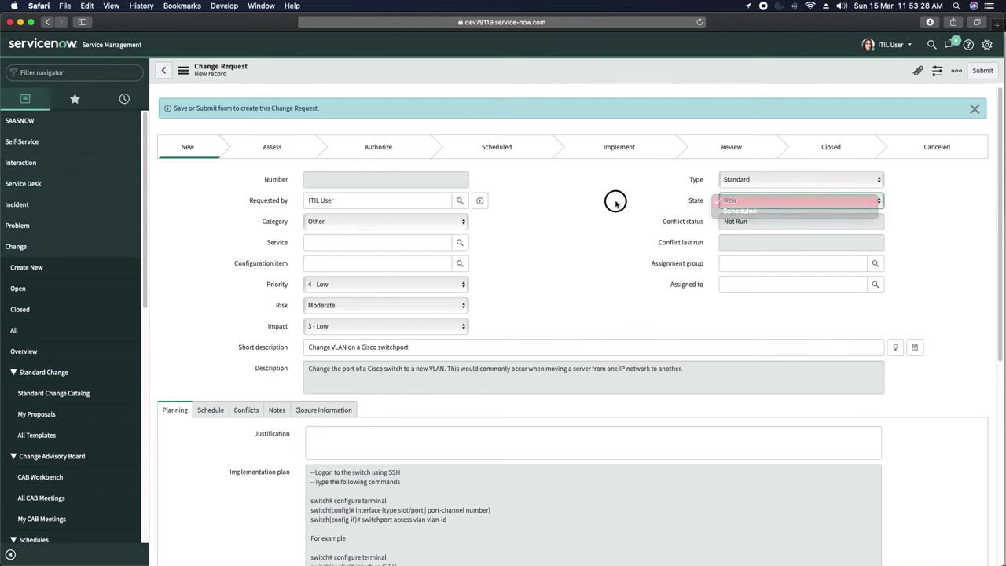
click(736, 203)
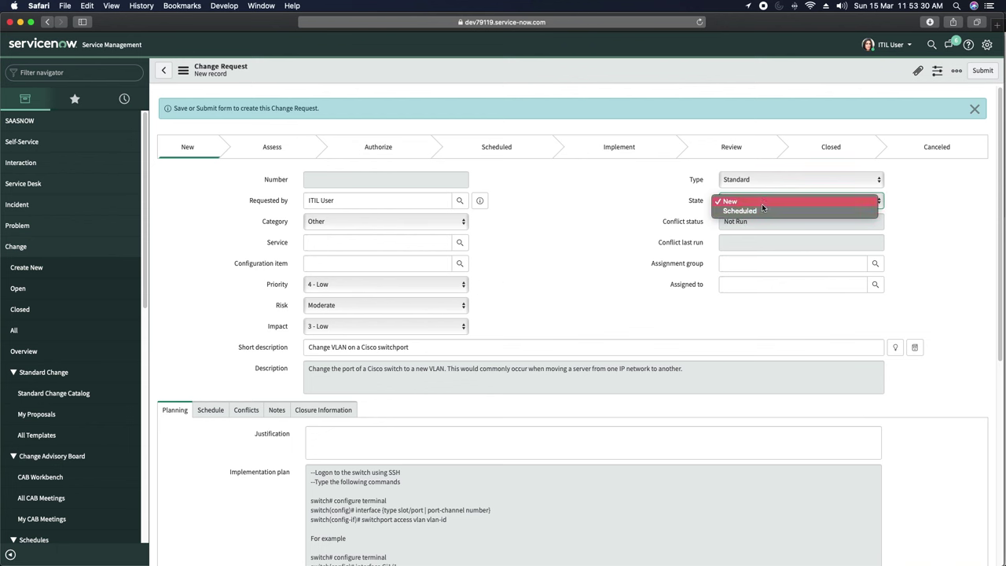
click(593, 219)
click(736, 184)
click(685, 210)
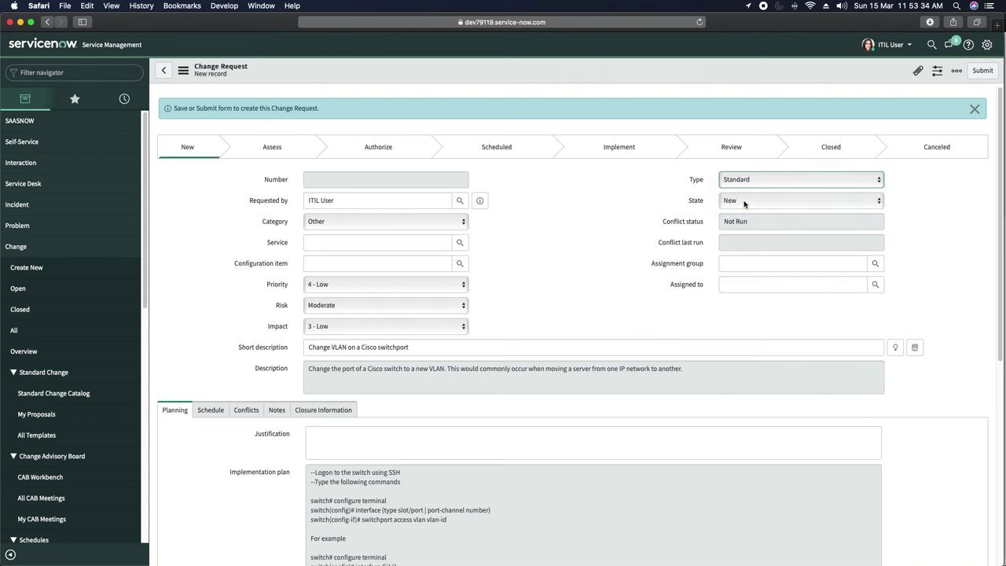
click(745, 204)
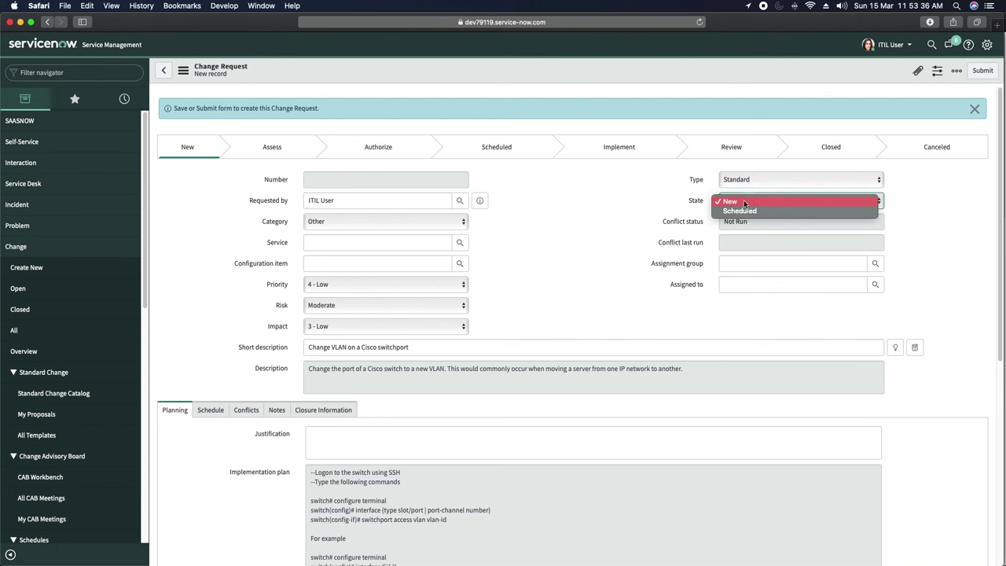
click(642, 229)
click(586, 230)
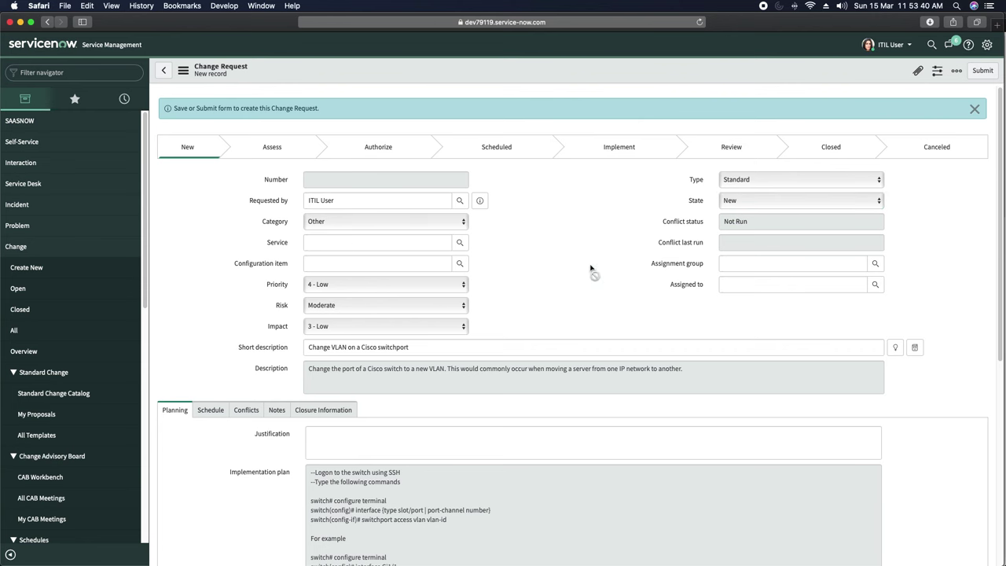
- Set the service to SAP Enterprise Services and the configuration item to SAP ORA01, and save the standard change
click(357, 246)
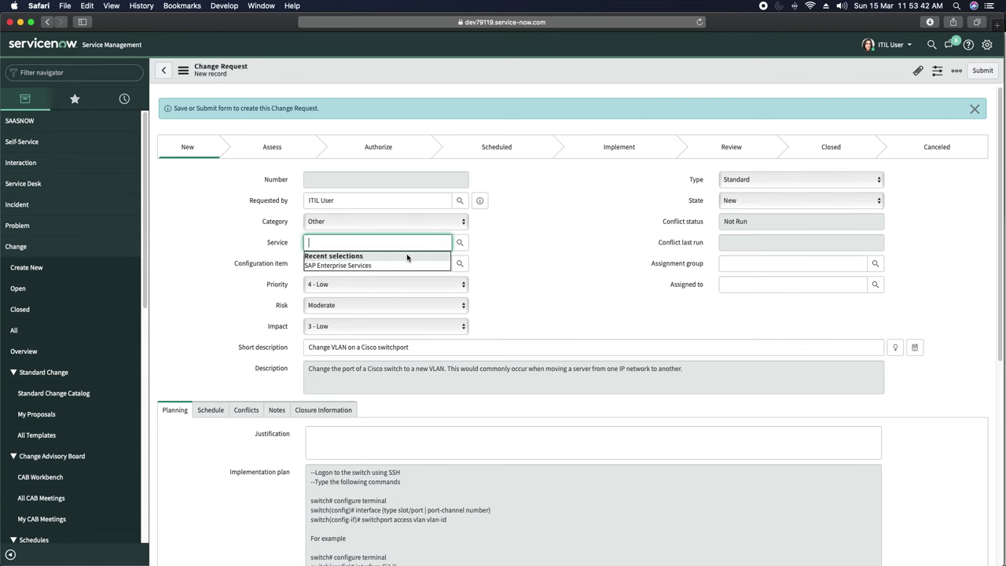
click(408, 260)
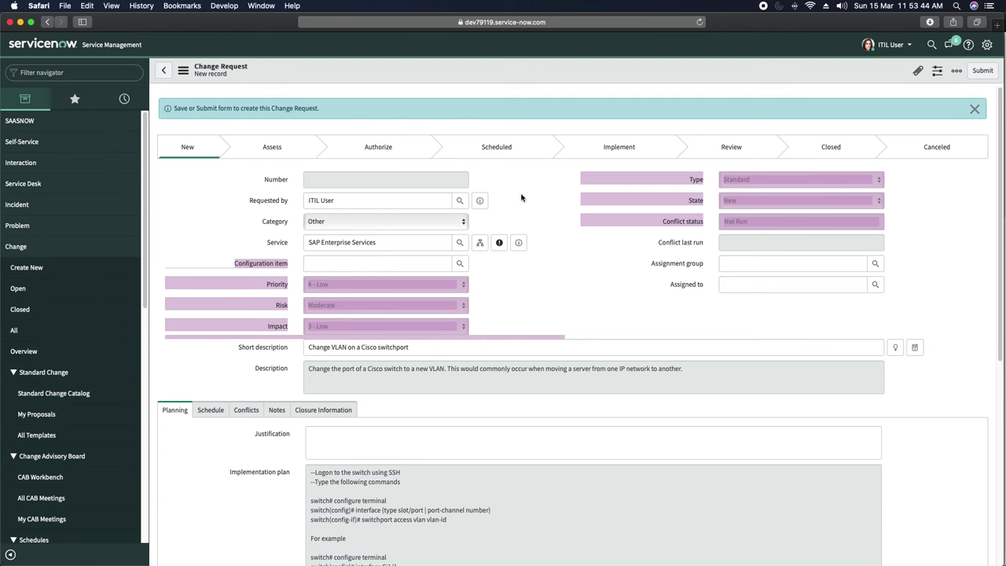
click(331, 262)
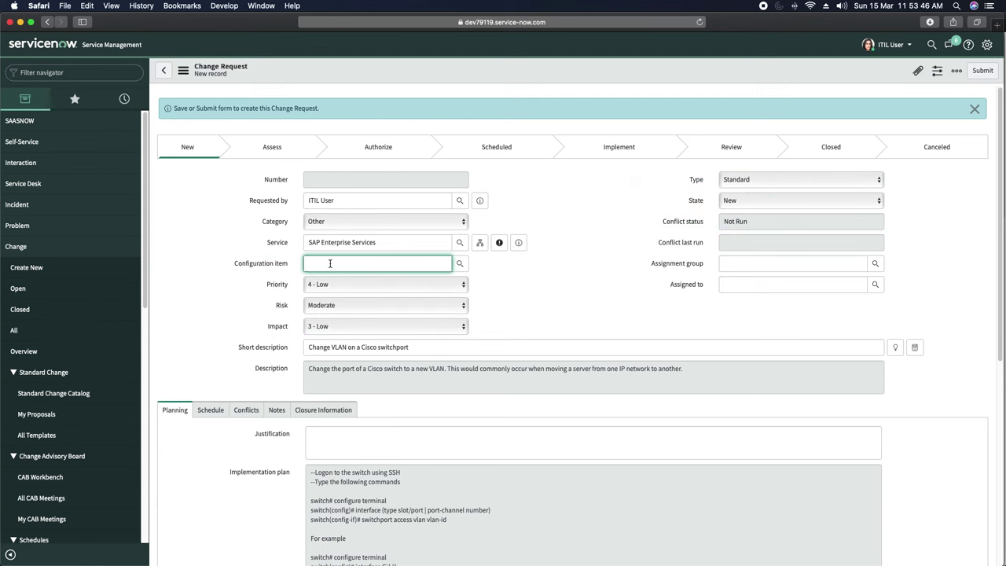
click(337, 287)
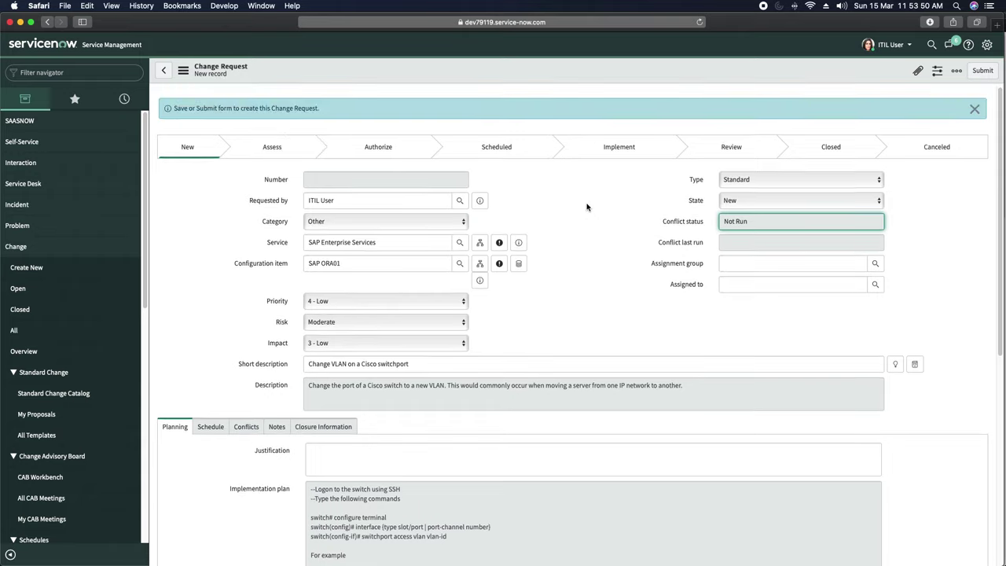
right_click(630, 81)
click(629, 85)
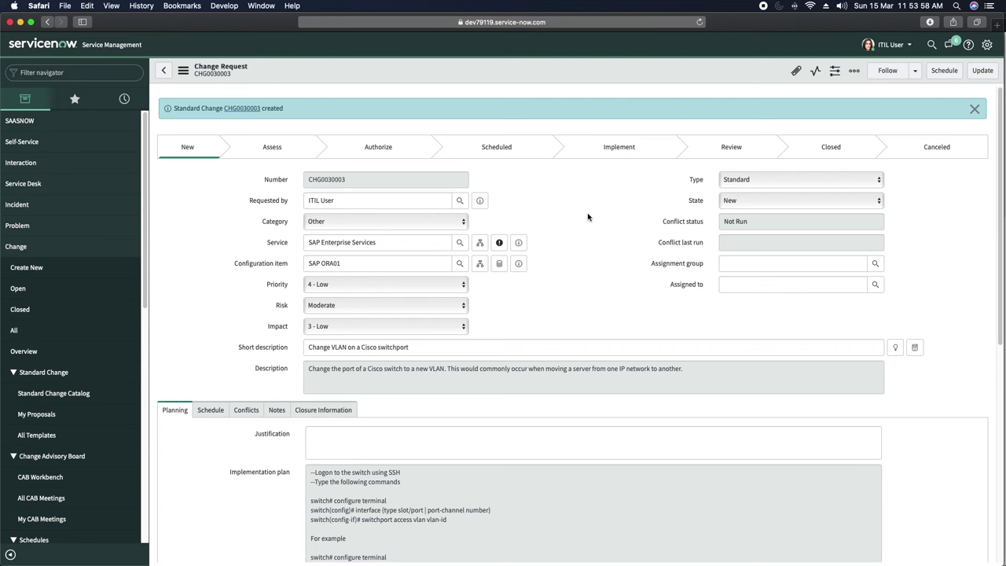
- Request scheduling of the standard change and set its mandatory assignment group to Database
scroll(588, 217, down, 10)
scroll(779, 130, up, 10)
scroll(230, 356, down, 3)
click(944, 72)
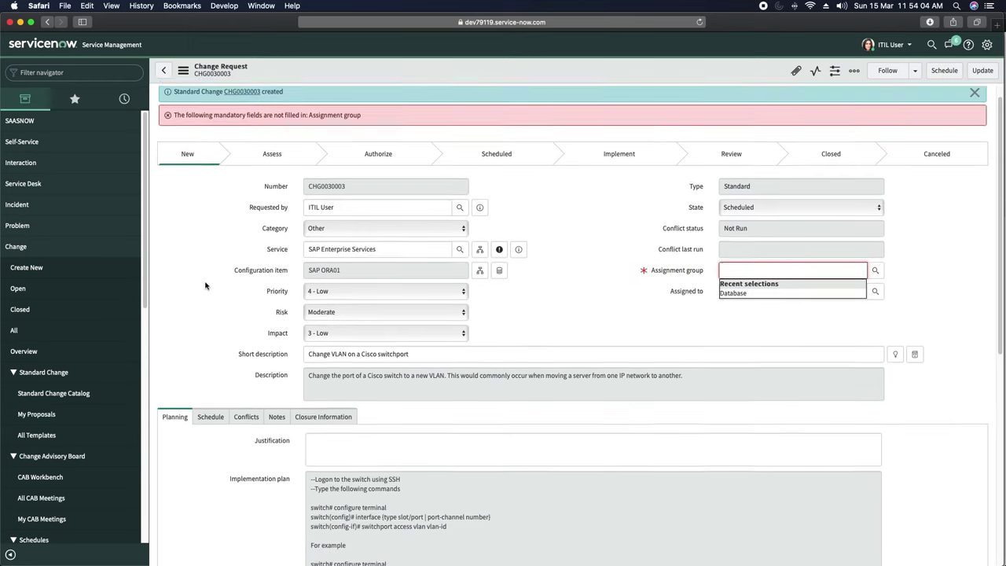
click(735, 242)
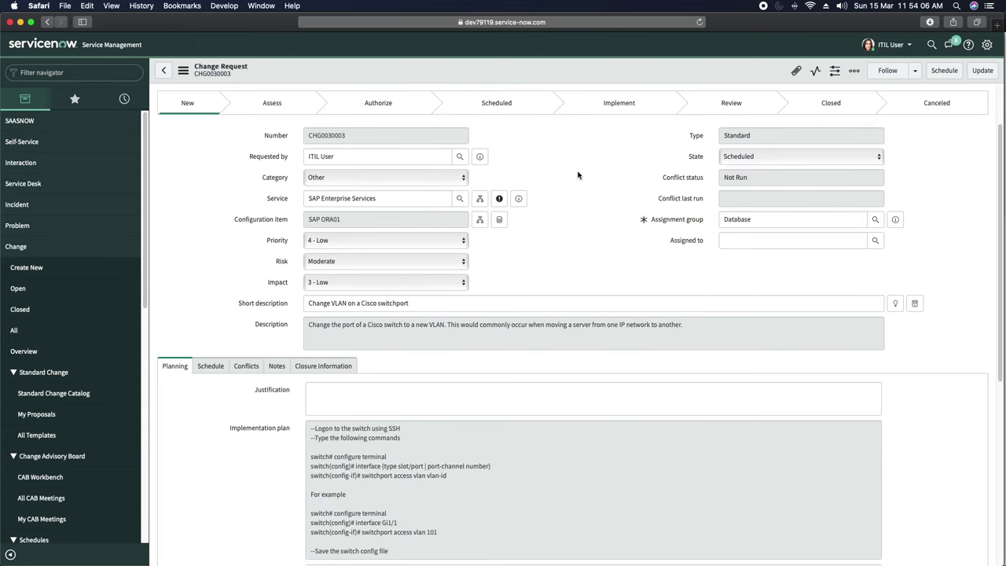
click(211, 366)
scroll(216, 369, down, 3)
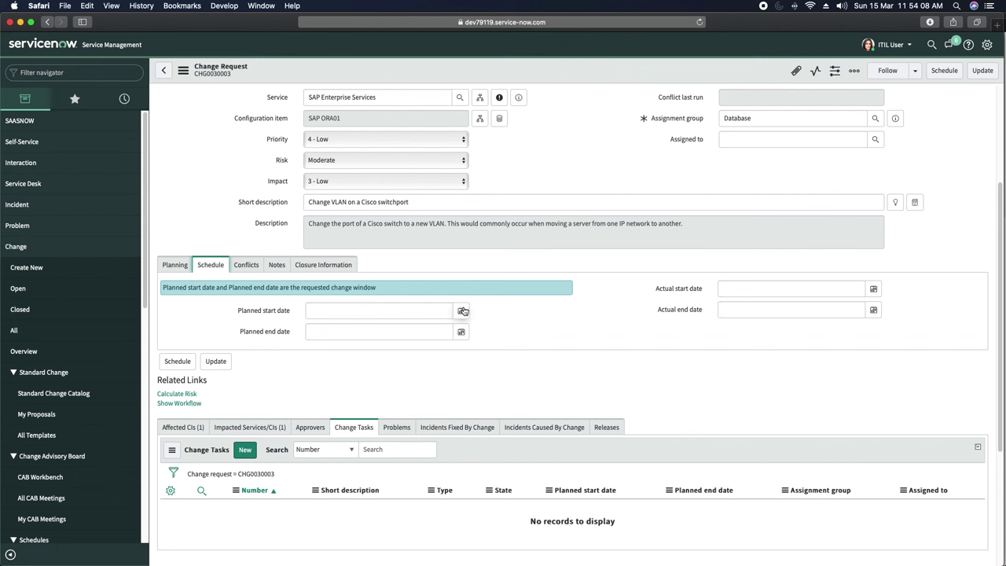
click(462, 311)
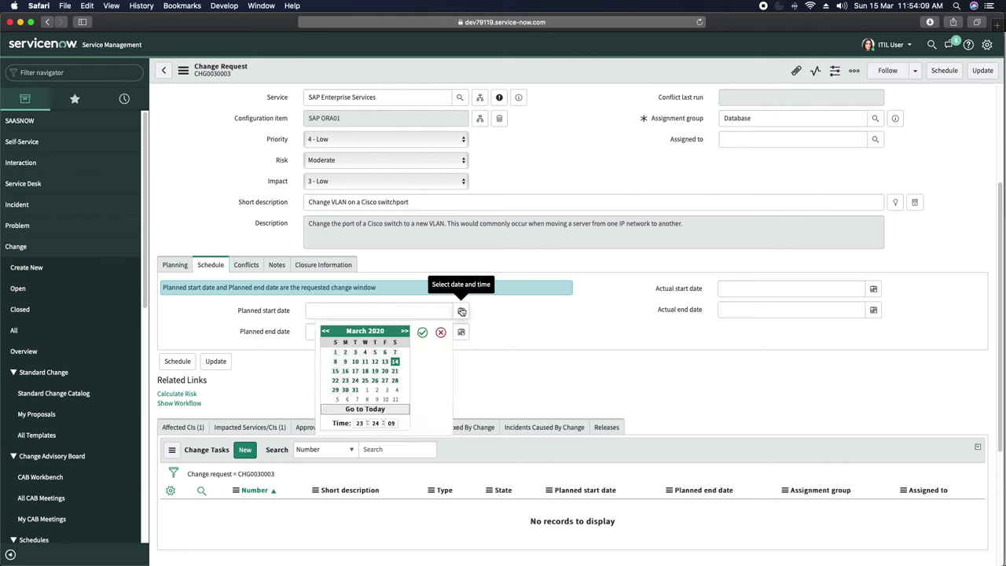
click(422, 333)
drag(389, 315, 273, 297)
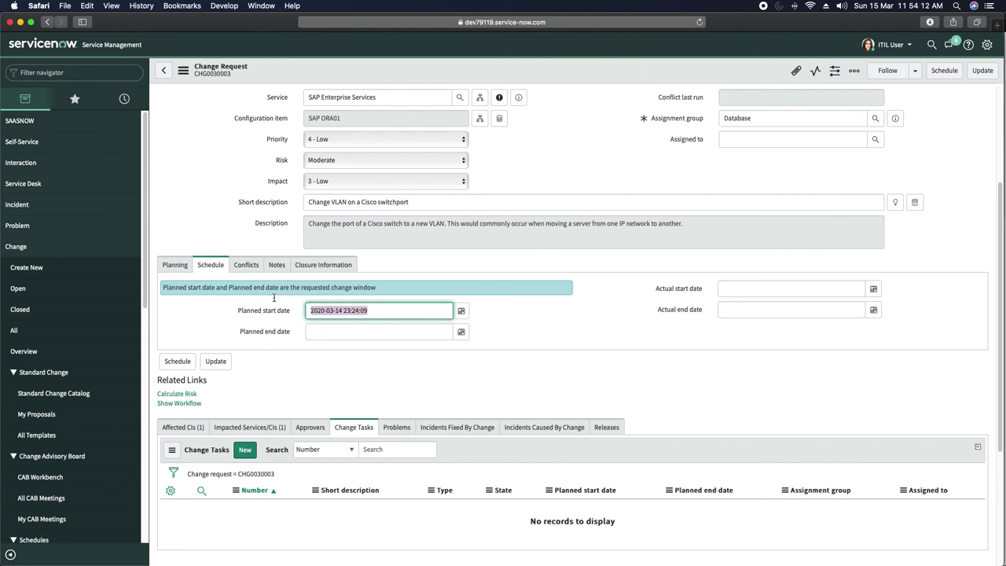
key(super+c)
click(340, 332)
key(super+v)
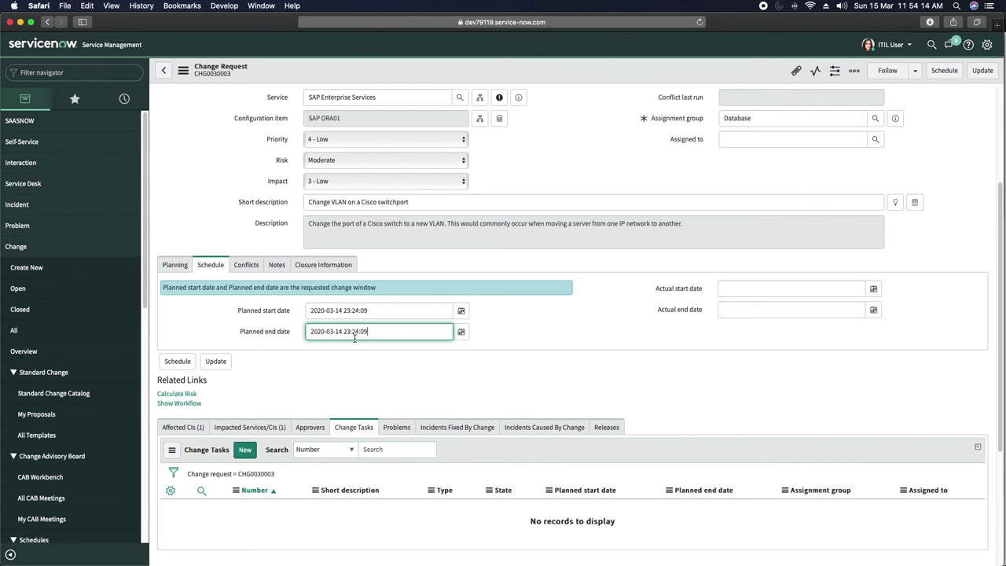
click(359, 333)
key(BackSpace)
key(BackSpace)
text(8:)
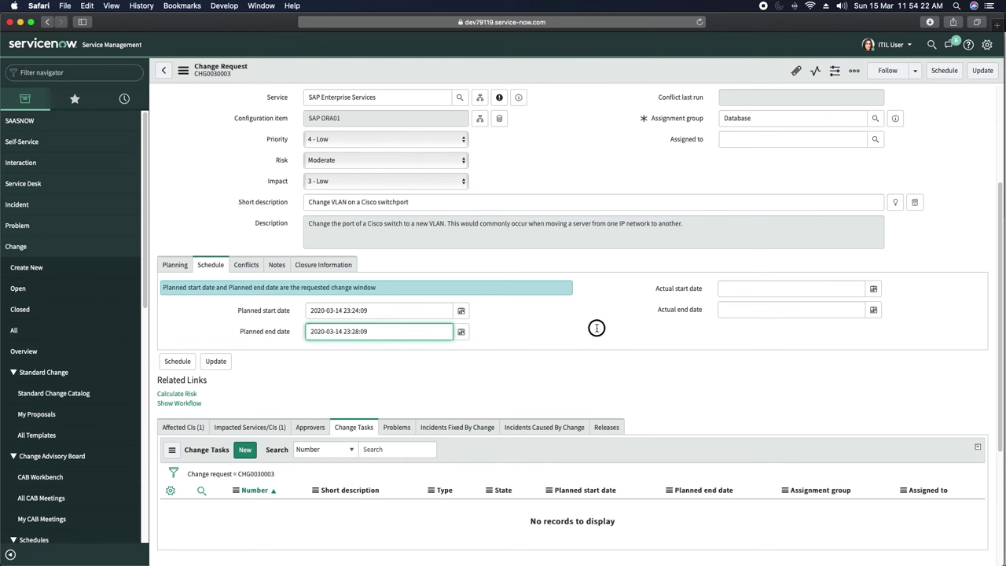
key(Return)
right_click(549, 78)
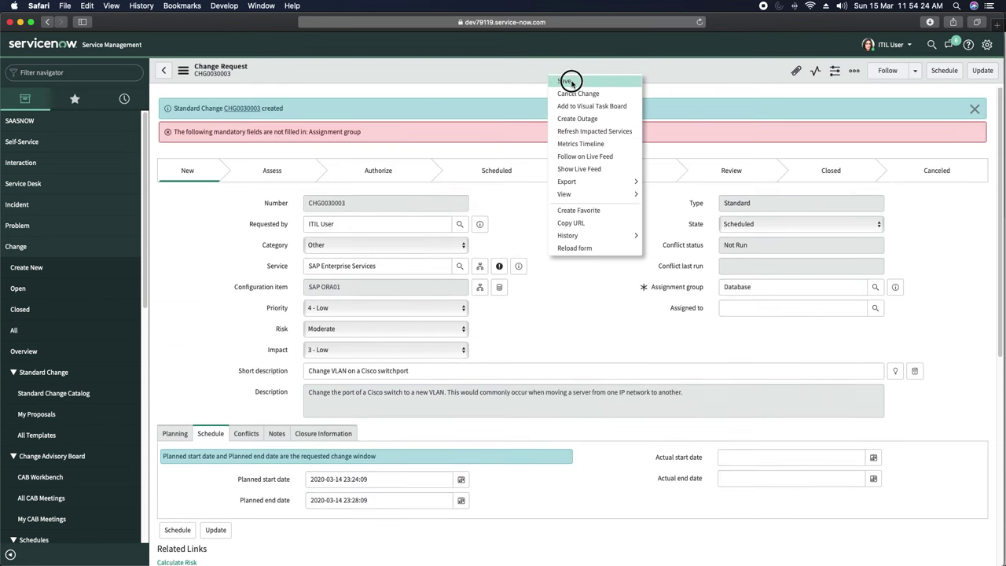
click(571, 84)
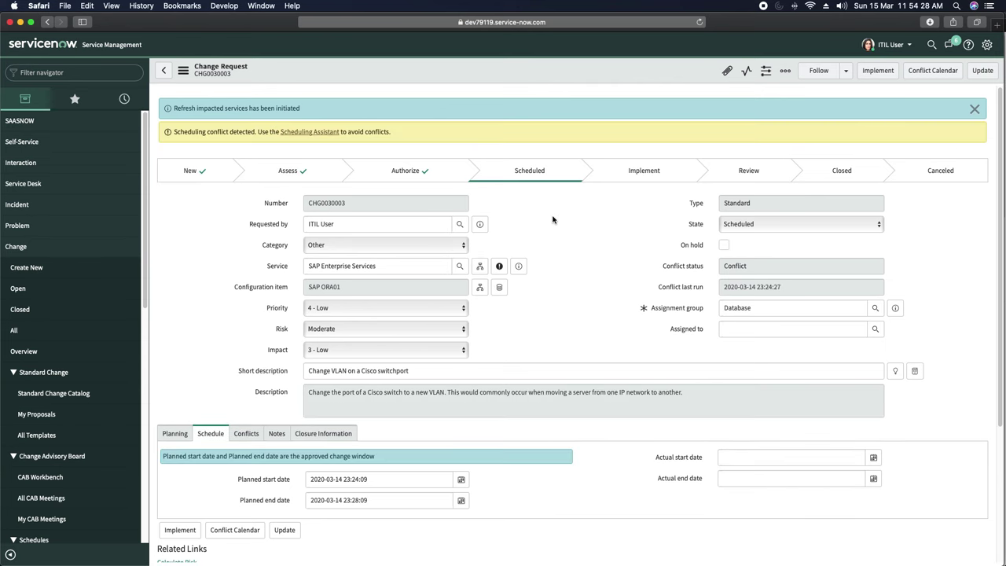
- Examine the scheduled change's detected conflicts, impacted services and affected configuration items
scroll(554, 224, down, 5)
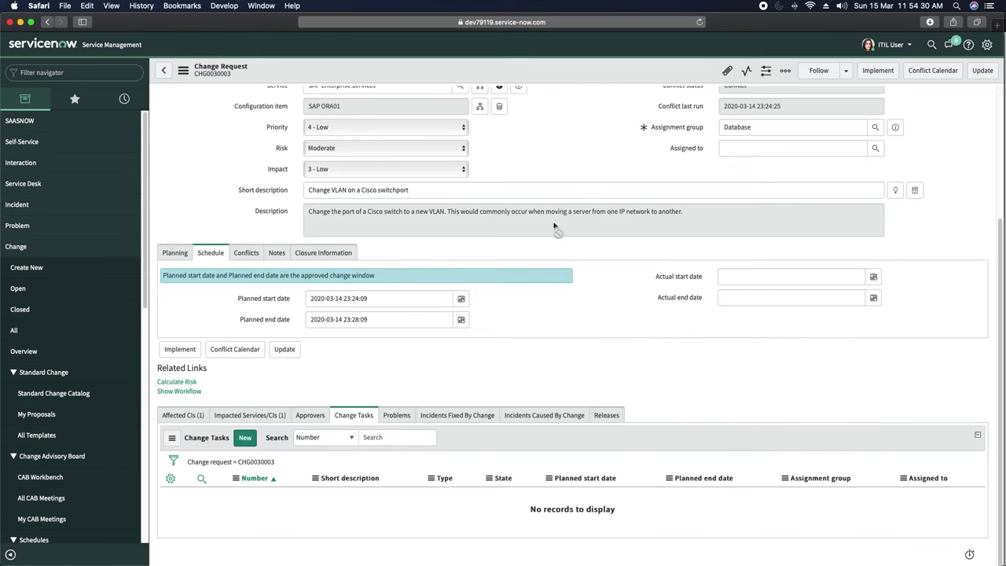
click(246, 254)
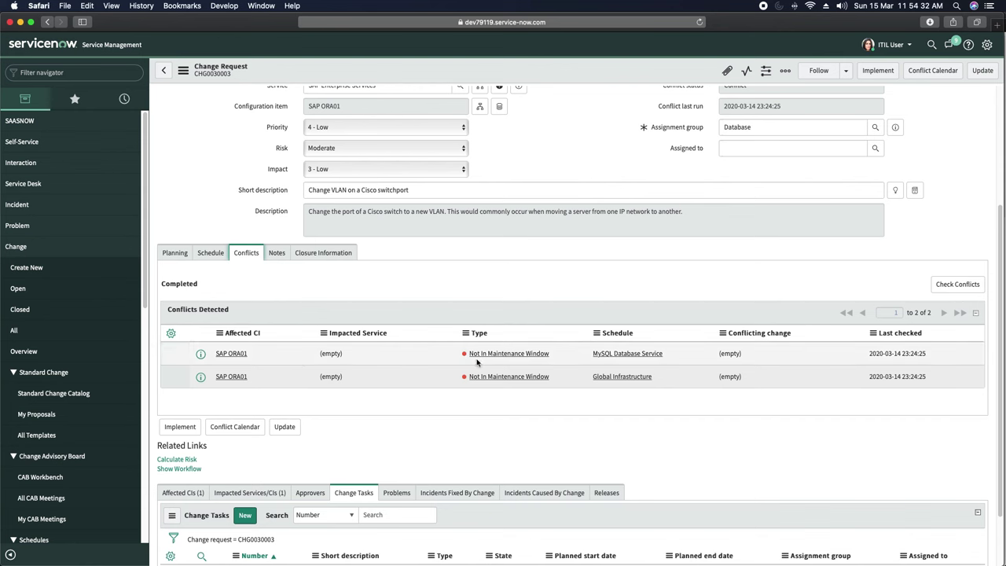
scroll(399, 389, up, 10)
scroll(338, 424, down, 10)
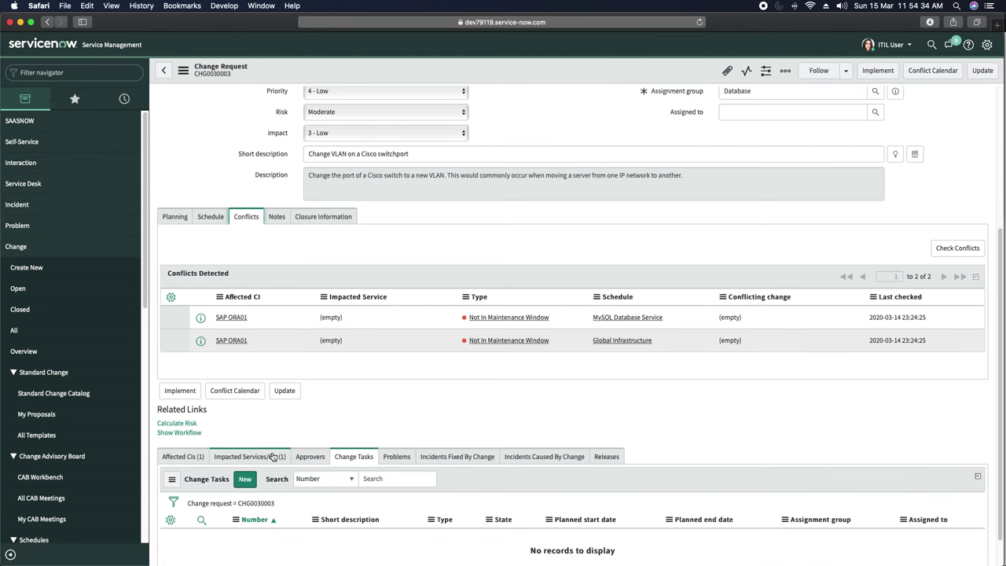
click(272, 457)
scroll(272, 440, down, 1)
click(173, 422)
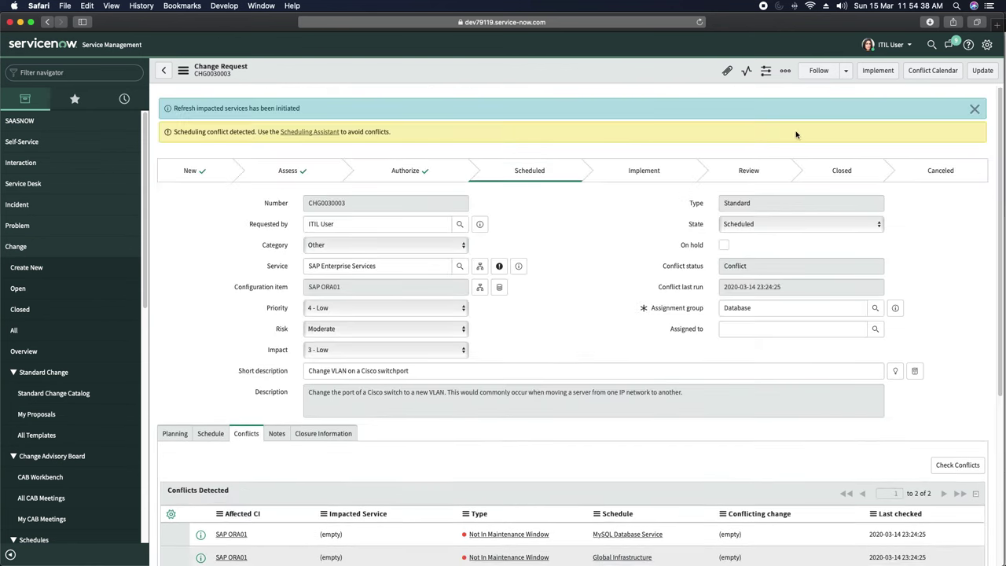
- Check the available state options of the scheduled standard change and review its conflicts and affected CIs again
click(739, 228)
click(751, 228)
click(751, 226)
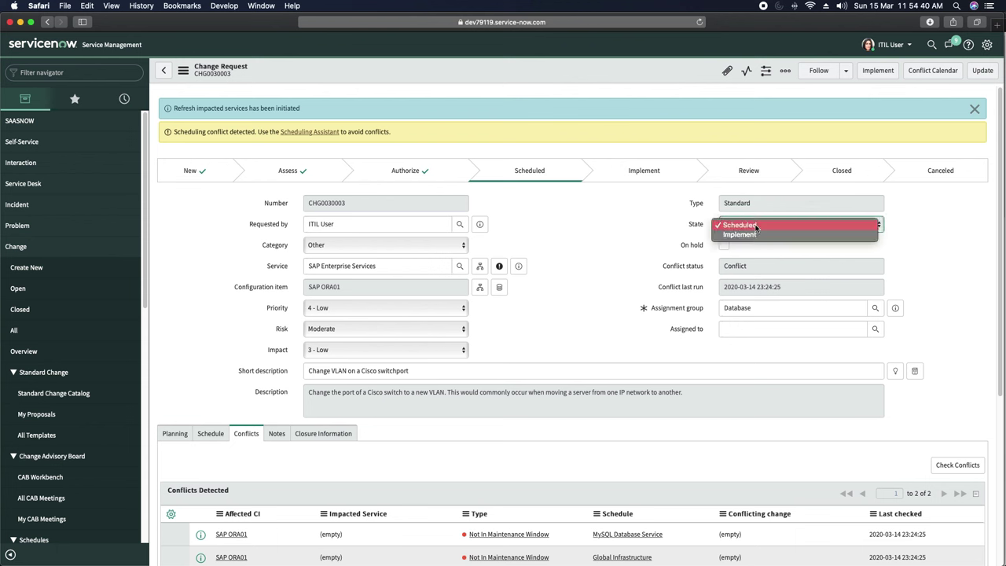
click(599, 237)
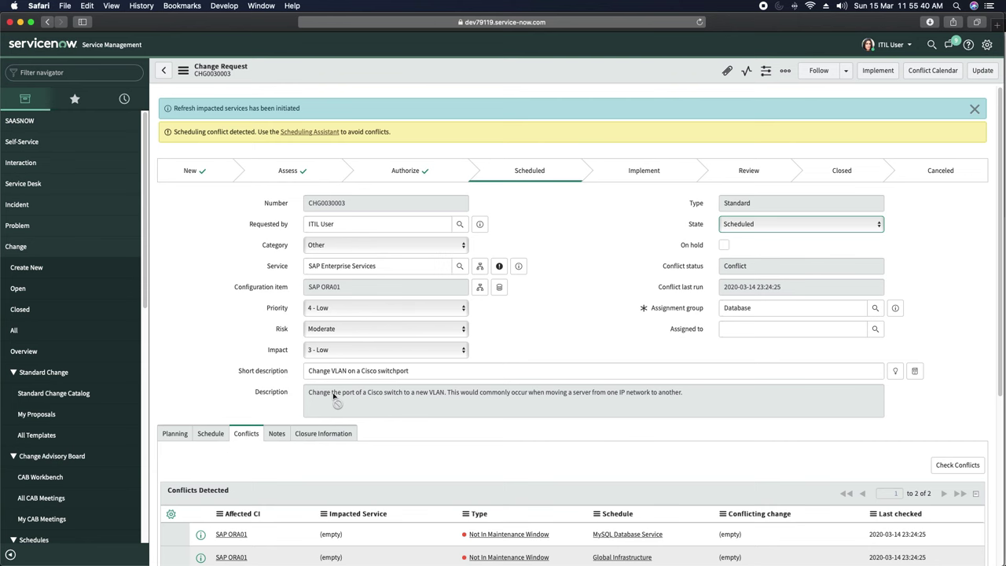
scroll(333, 395, down, 5)
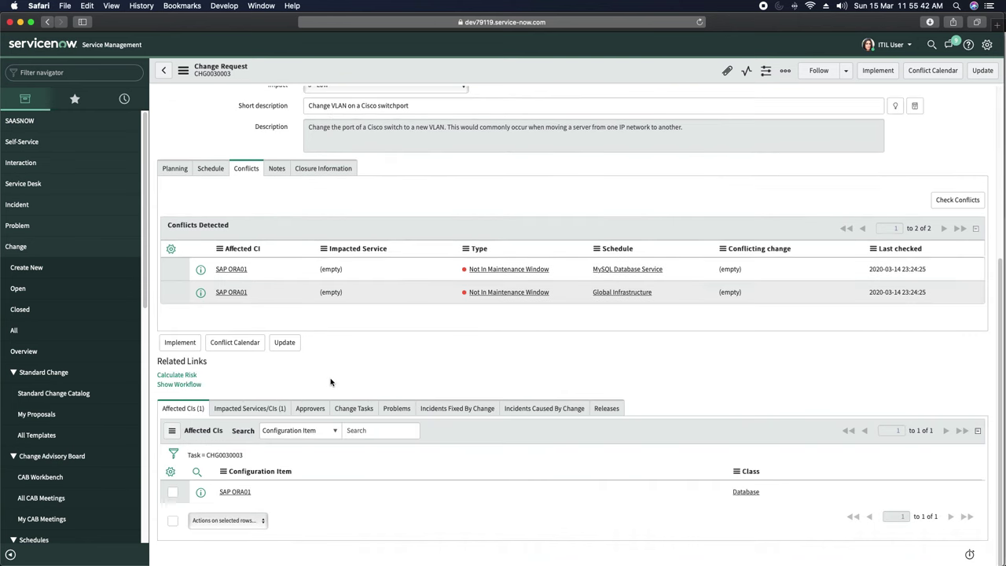